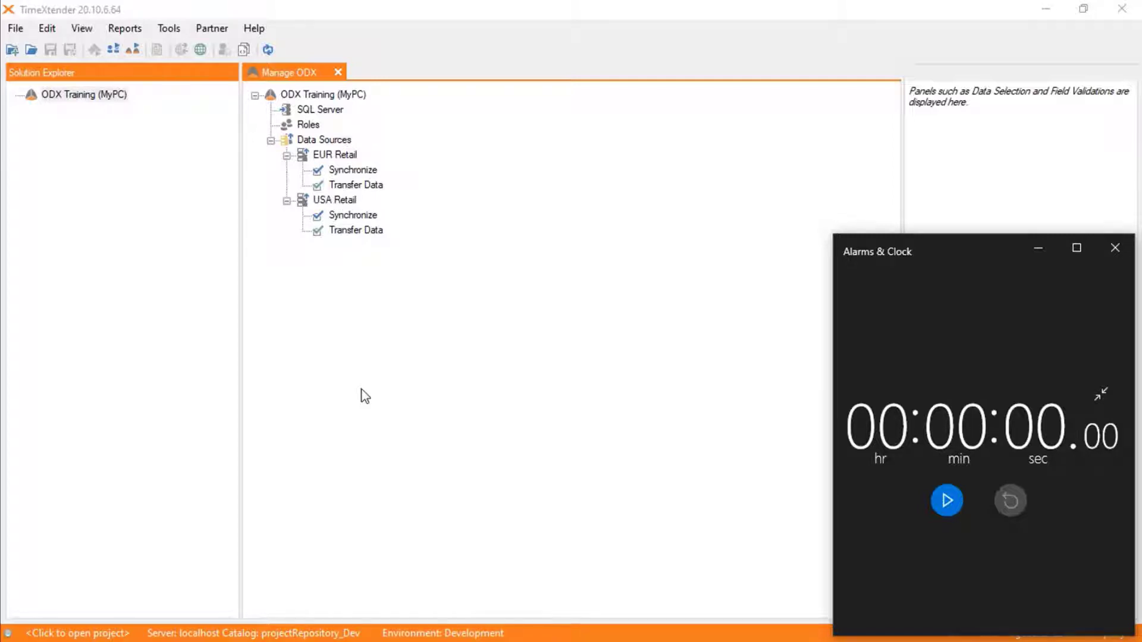
Start the stopwatch and create a new project named Lightning Demo with the default deployment options
click(946, 502)
click(600, 531)
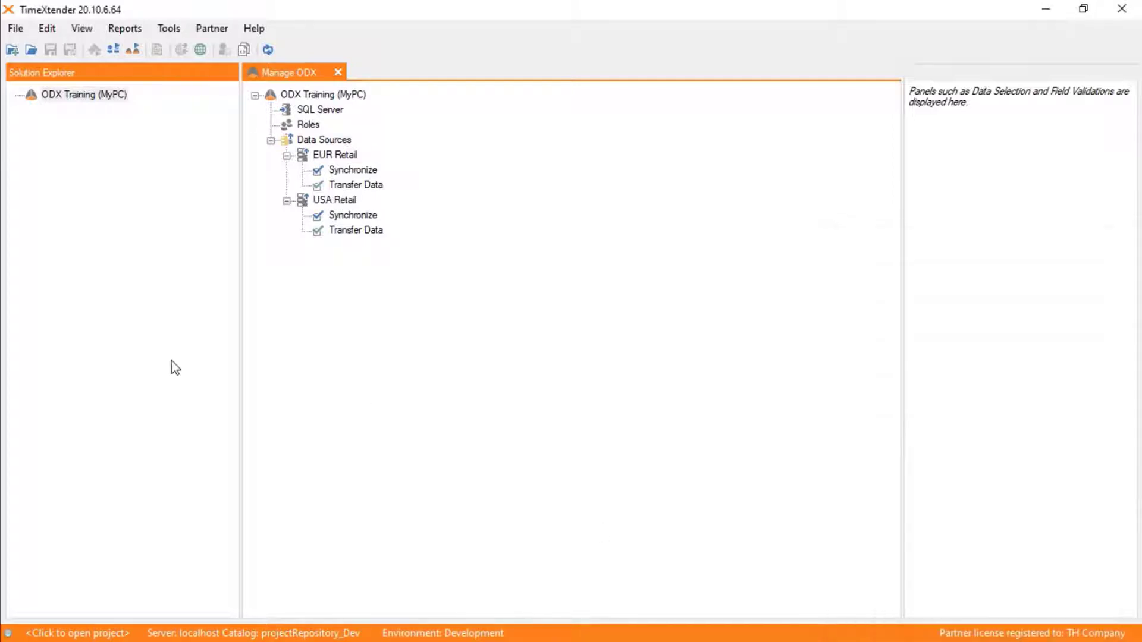
click(14, 28)
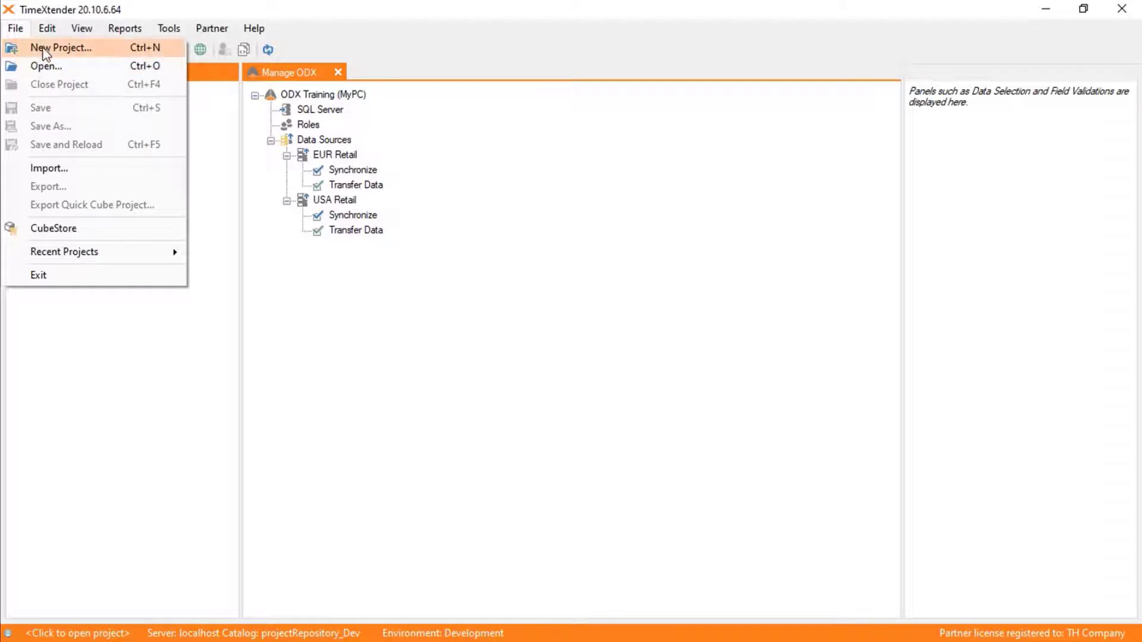
click(47, 46)
text(Lightning Demo)
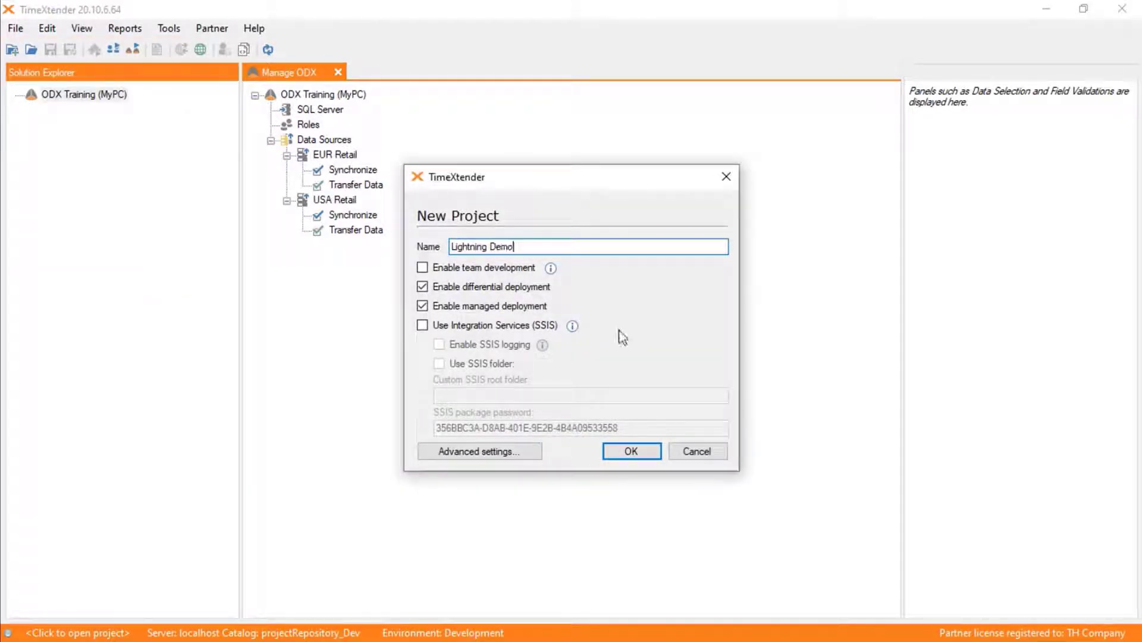
click(625, 452)
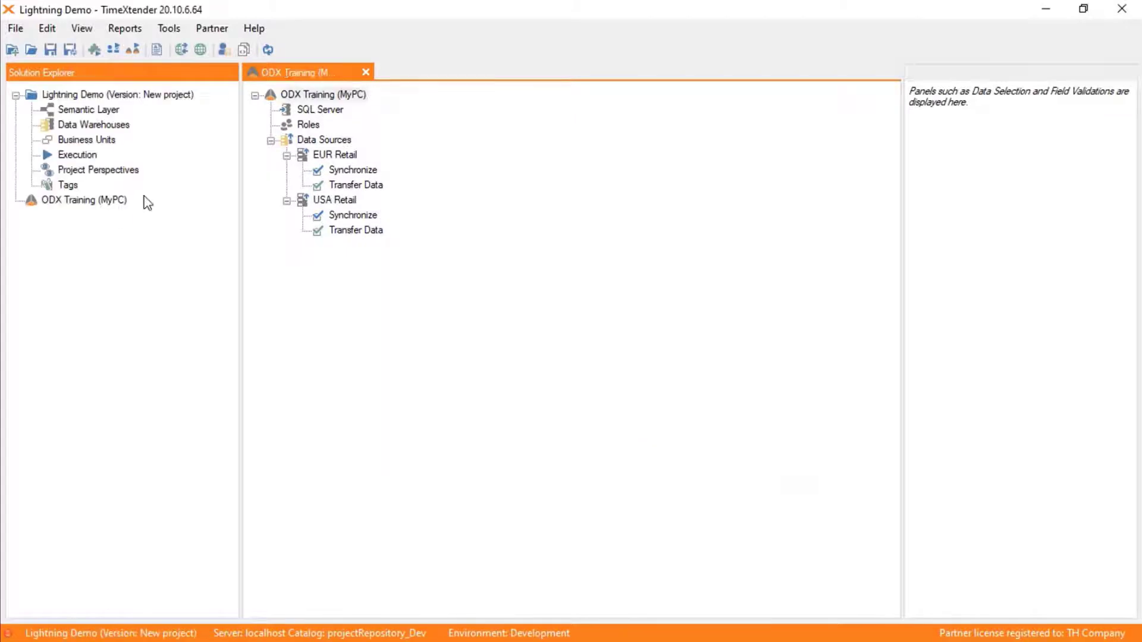
Begin adding an ODX data source named AW 2014 that uses the TimeXtender SQL Data Source provider
click(321, 140)
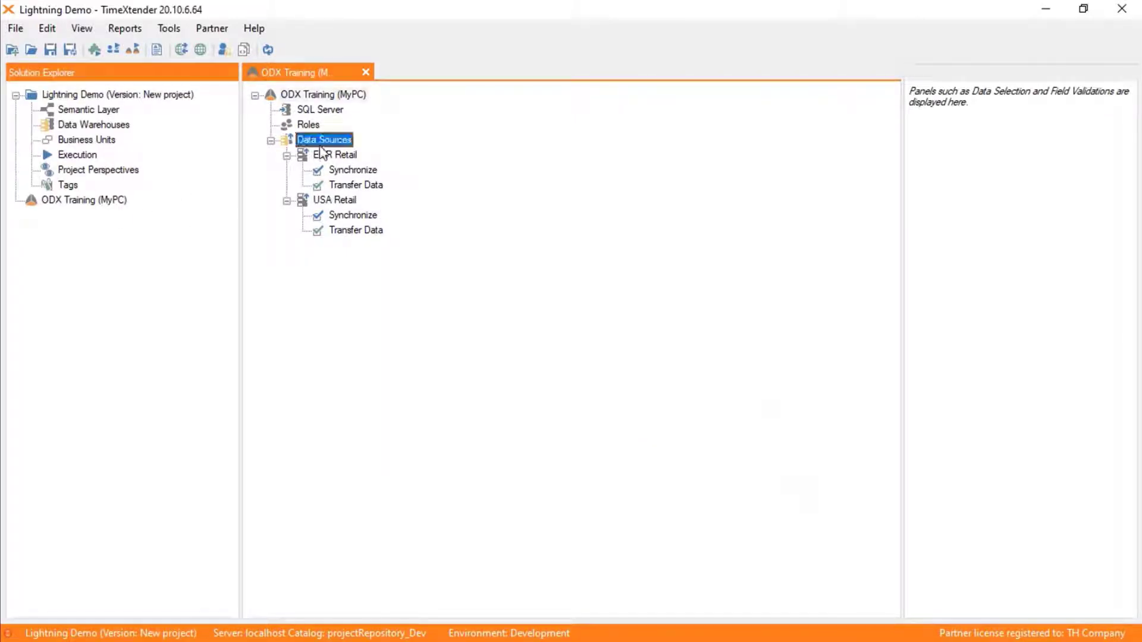
right_click(351, 141)
click(357, 150)
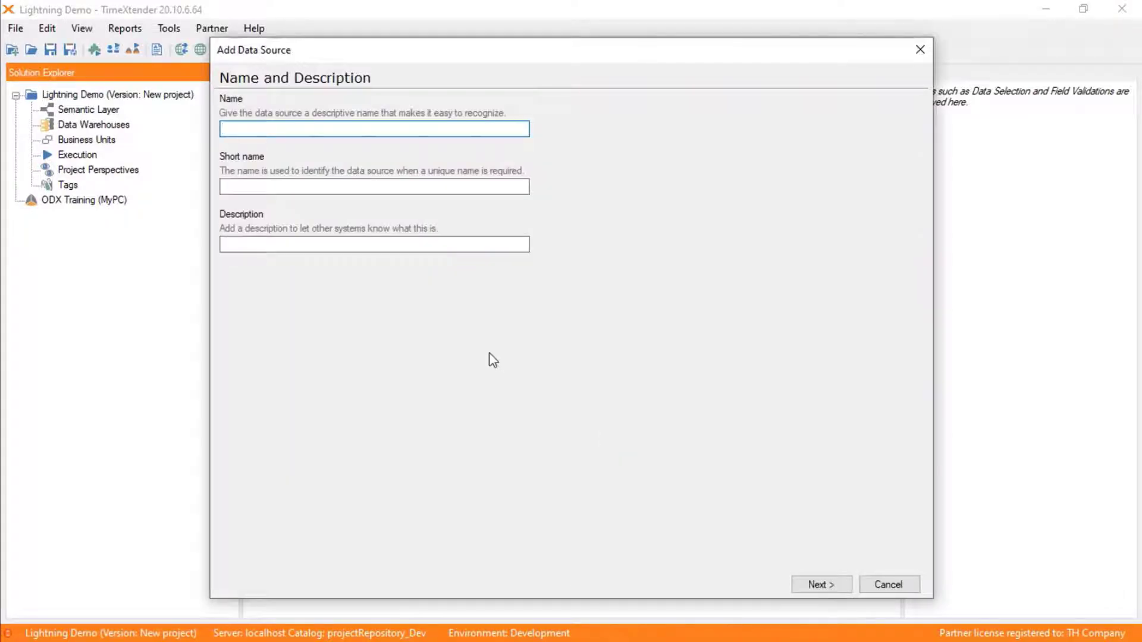
text(AW 2014)
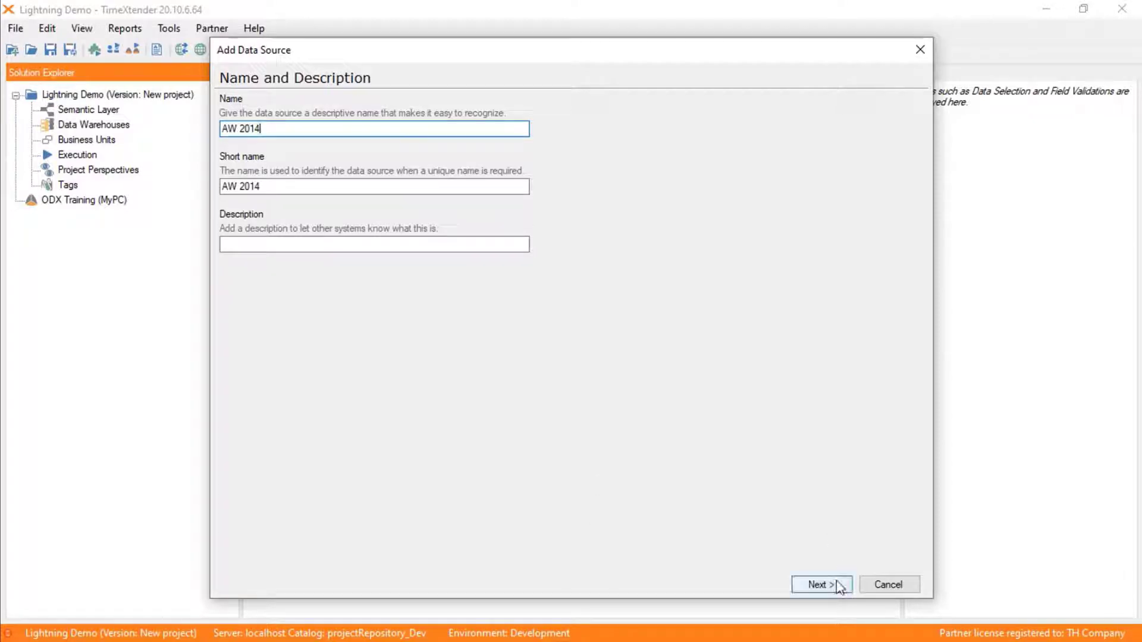
click(839, 586)
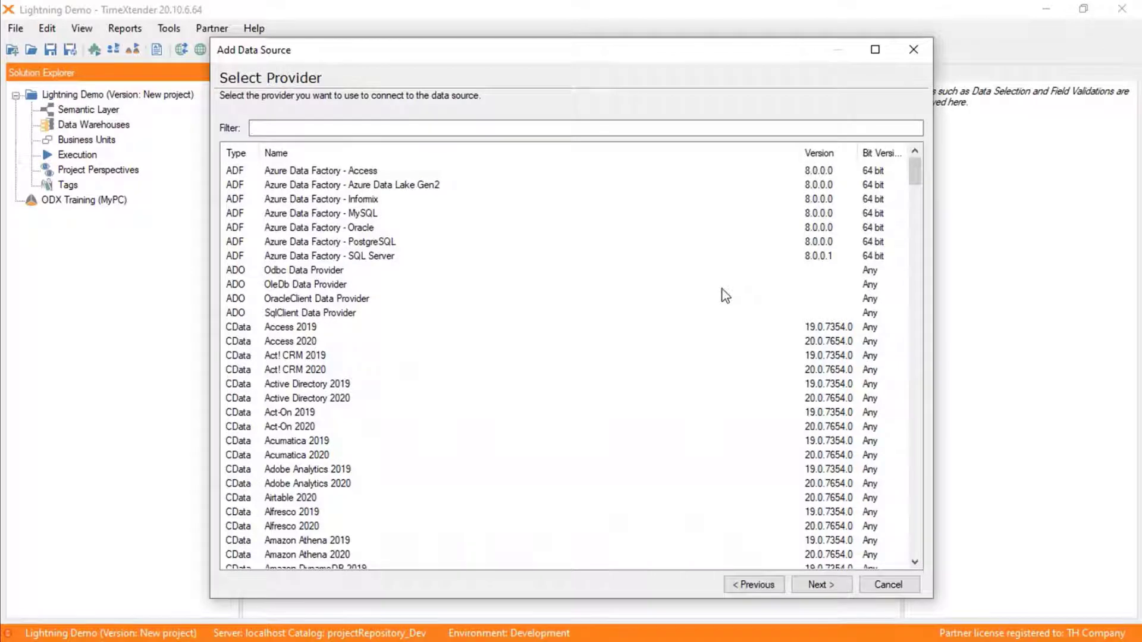
text(SQL)
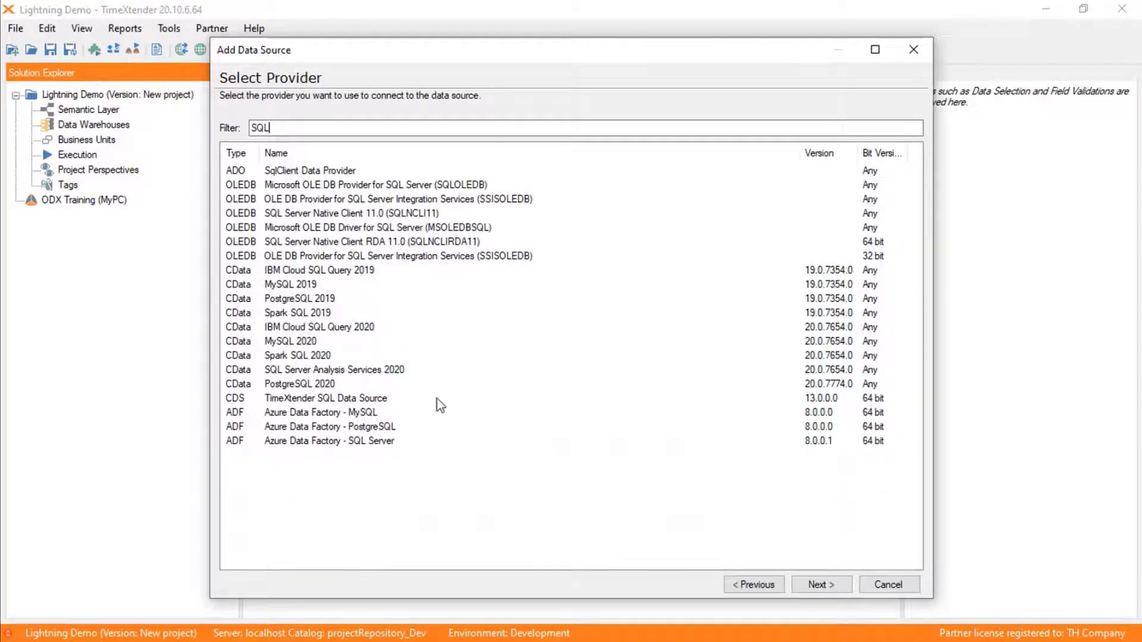
click(437, 399)
click(820, 584)
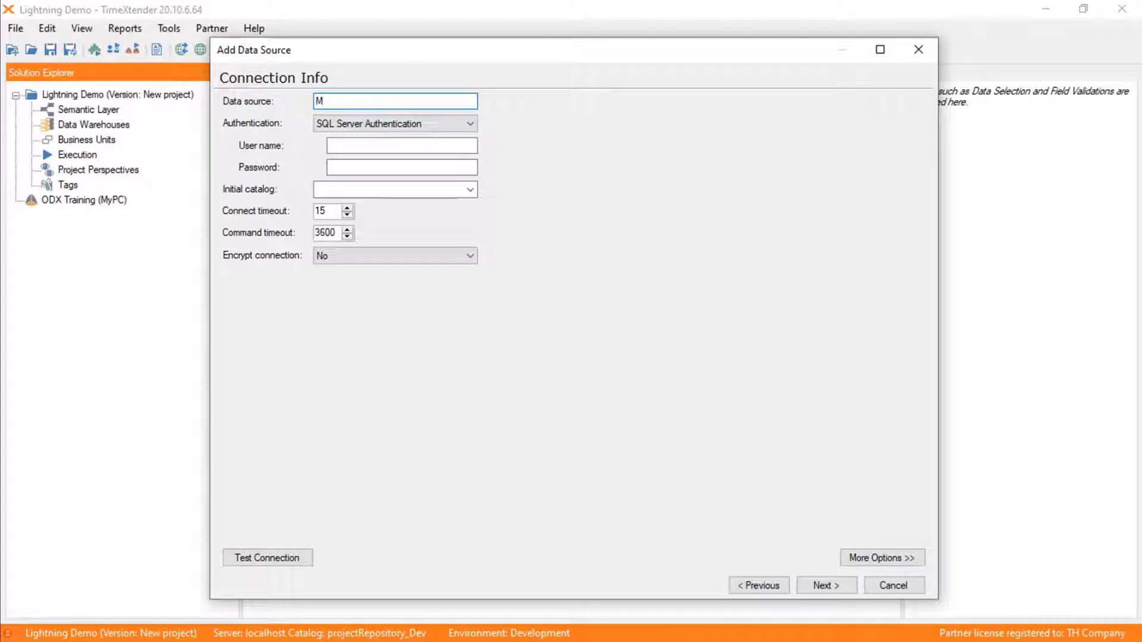
Connect the data source to server MyPC with Windows Authentication and catalog AdventureWorks2014, and finish it, choosing to add a transfer task now
key(Tab)
key(Up)
key(Tab)
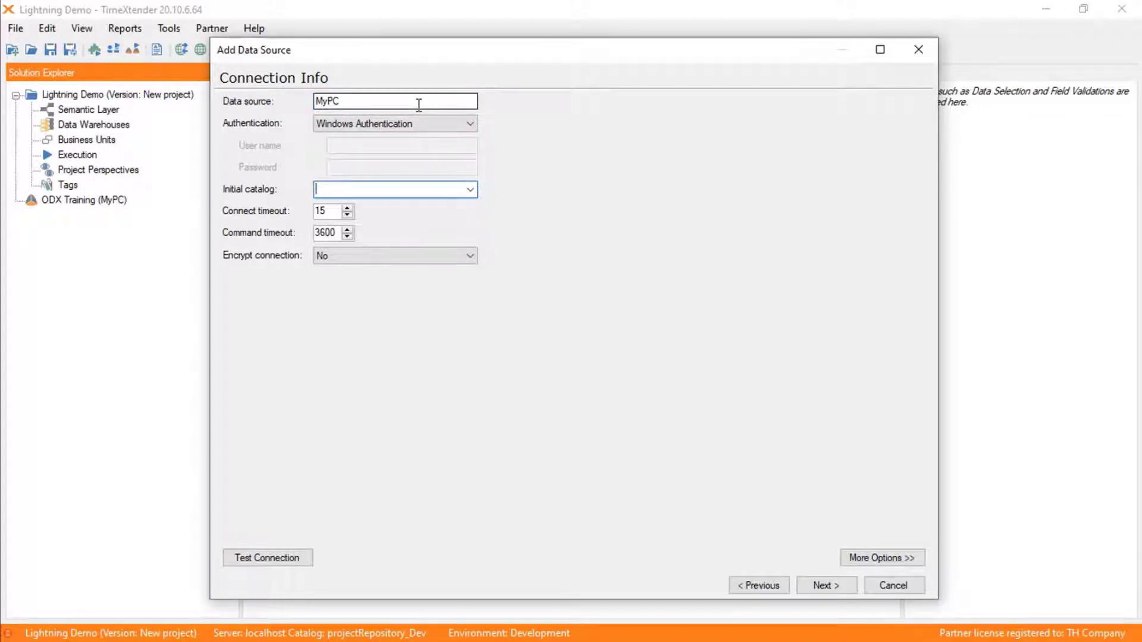
click(470, 190)
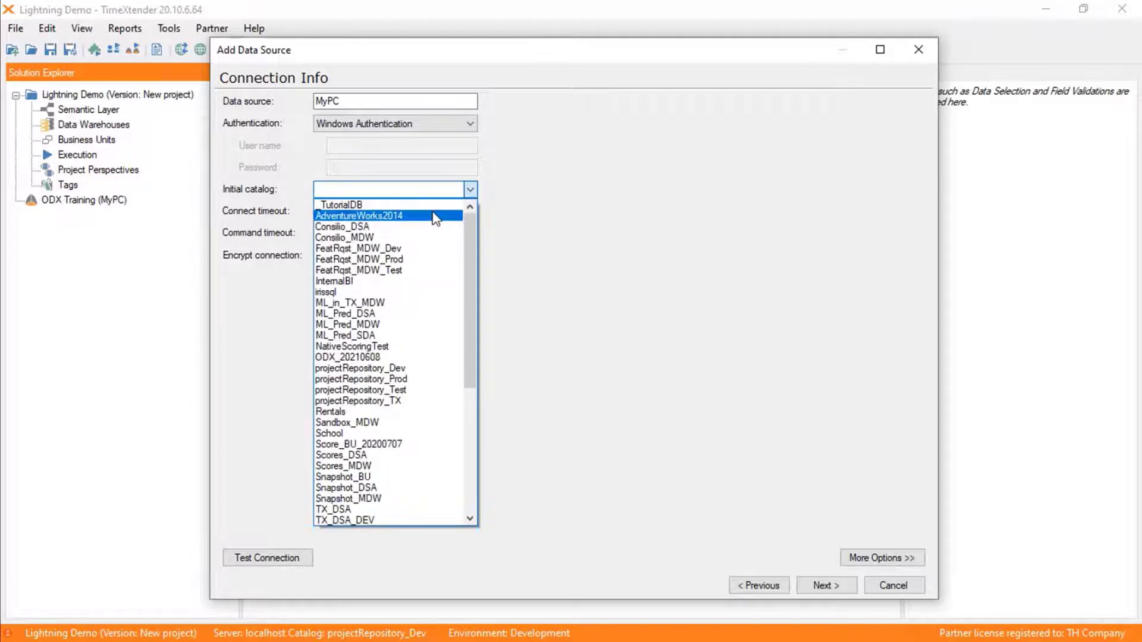
click(433, 214)
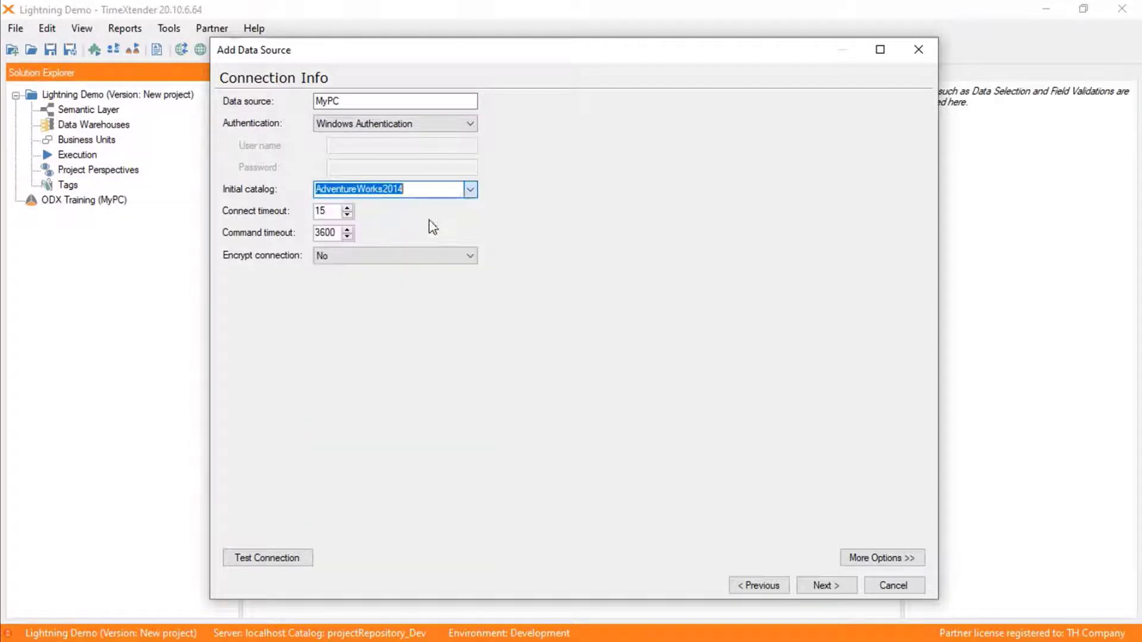
click(818, 588)
click(828, 596)
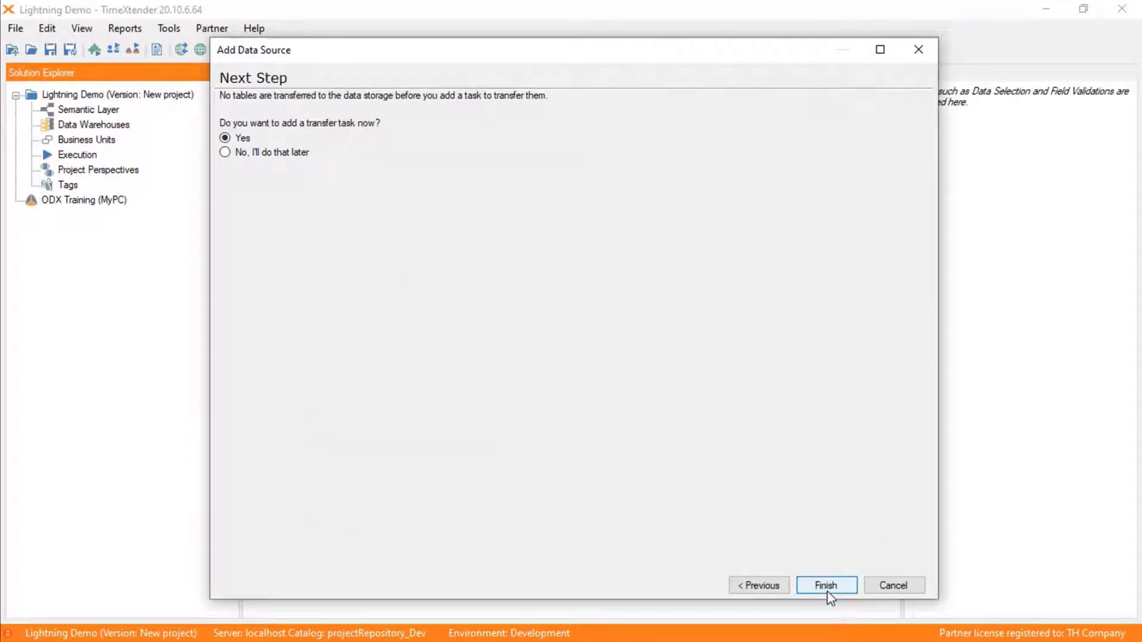
click(827, 587)
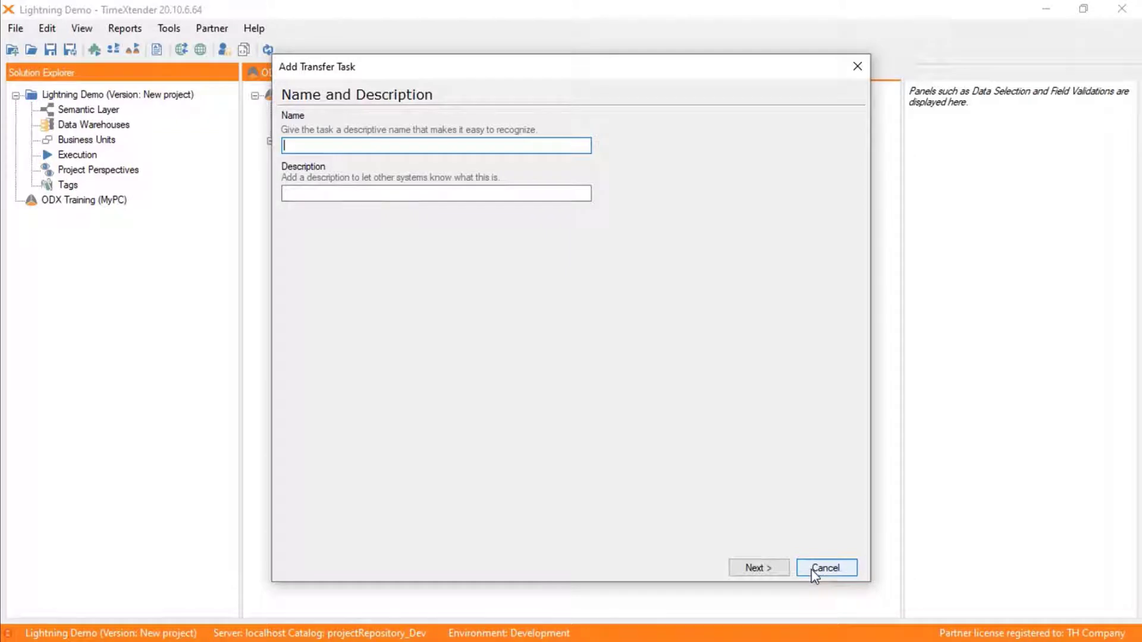
Add an unscheduled transfer task named Transfer for all tables in the AW 2014 data source and execute it
text(Transfer)
click(773, 573)
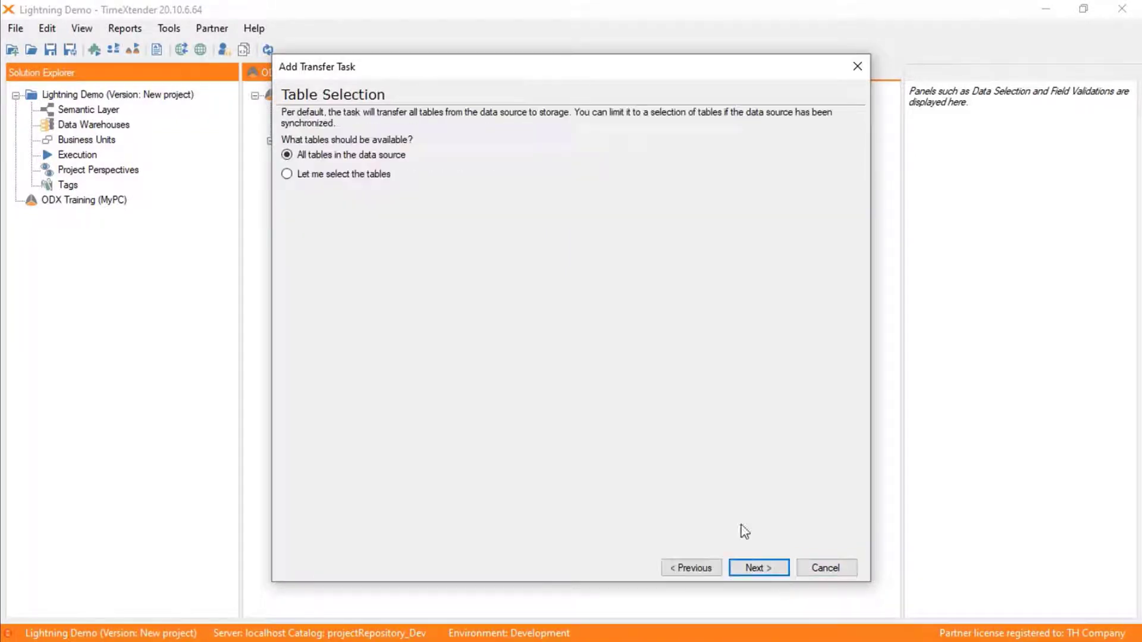
click(765, 566)
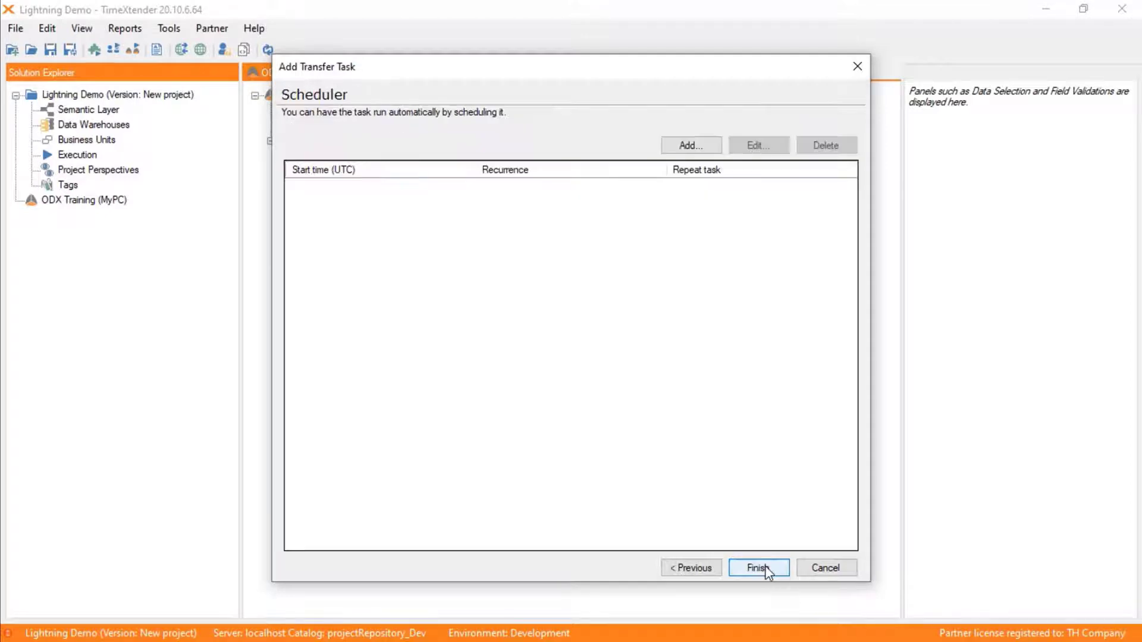
click(771, 565)
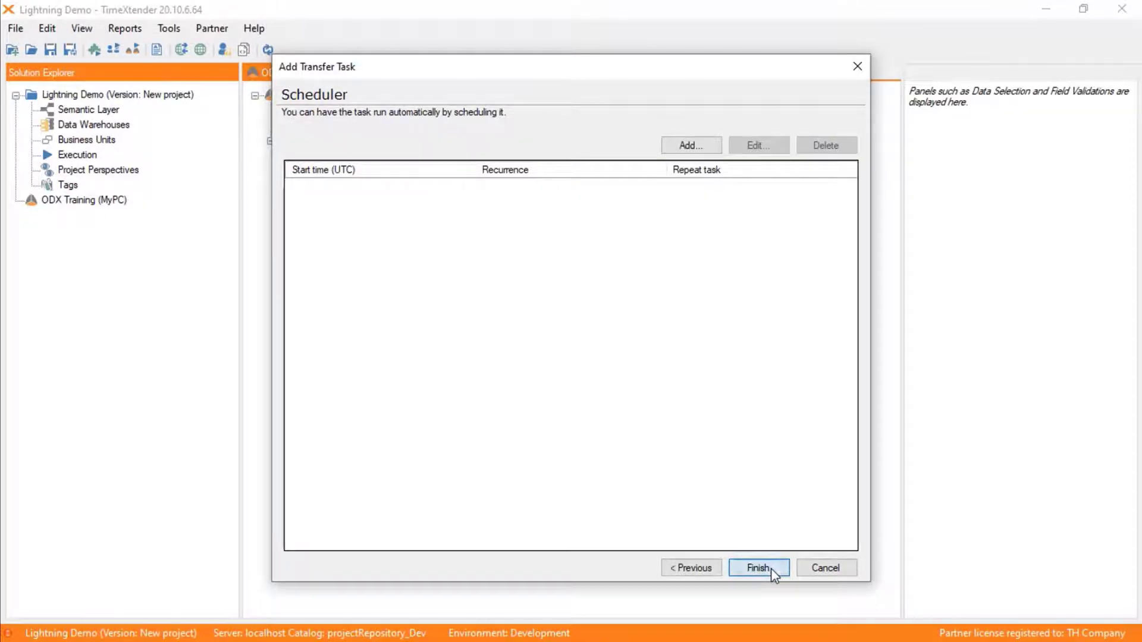
right_click(347, 187)
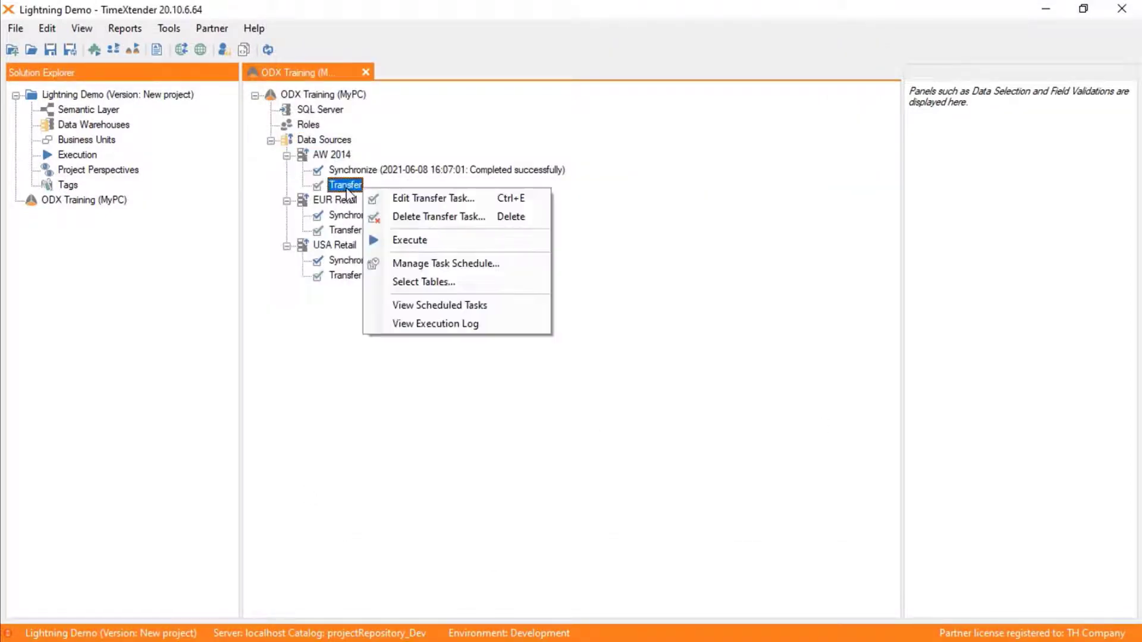
click(420, 242)
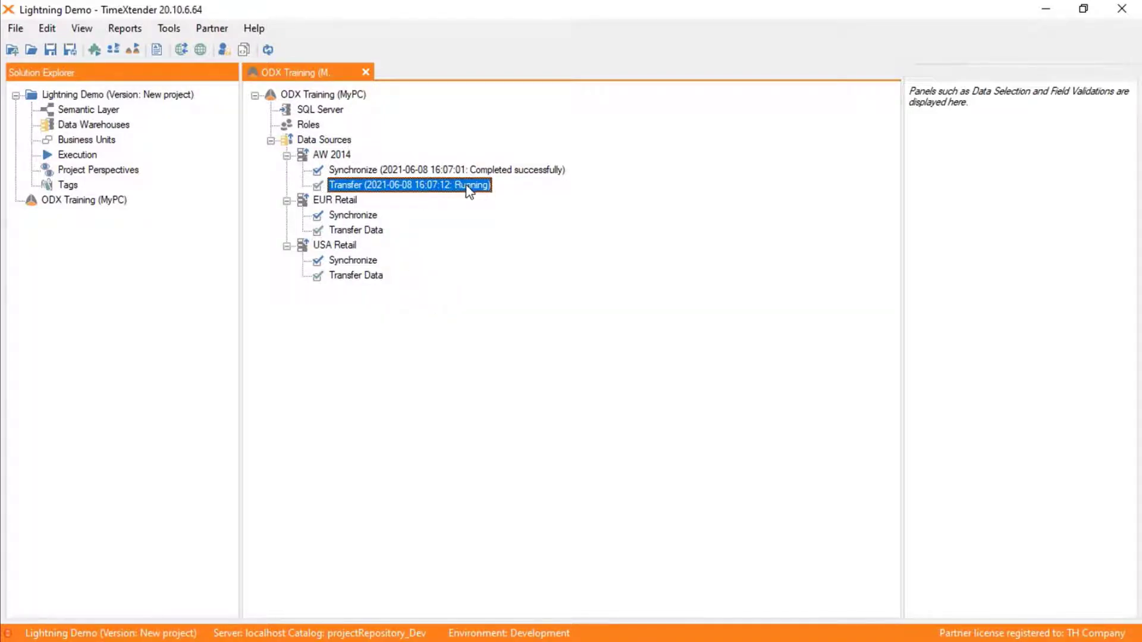
Begin adding a data warehouse named MDW to the project on server MyPC
click(100, 141)
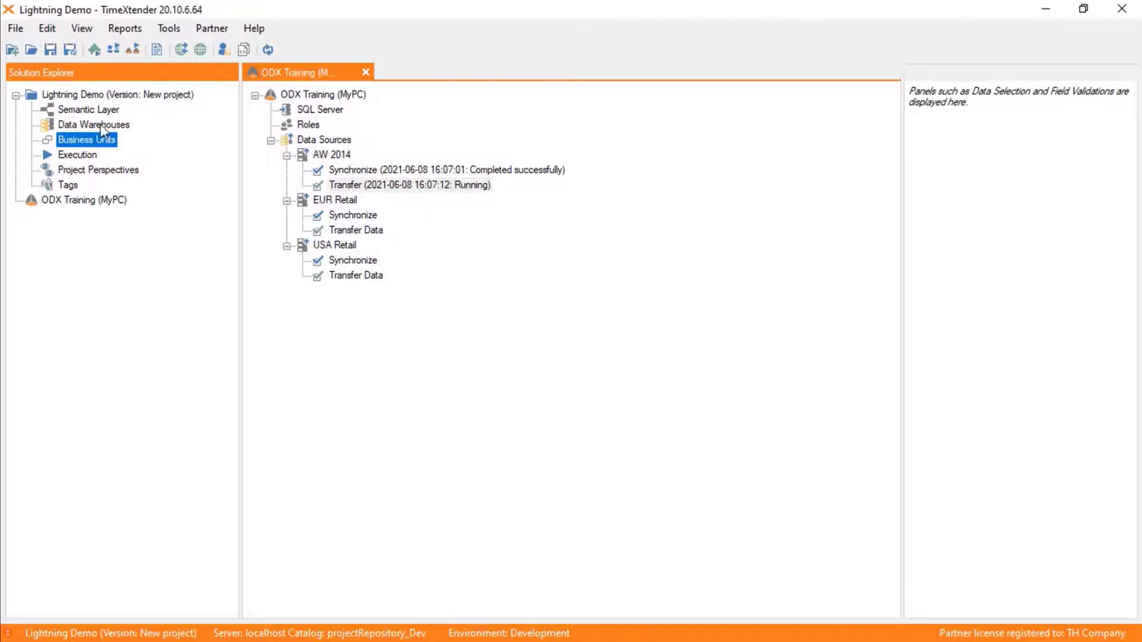
right_click(102, 124)
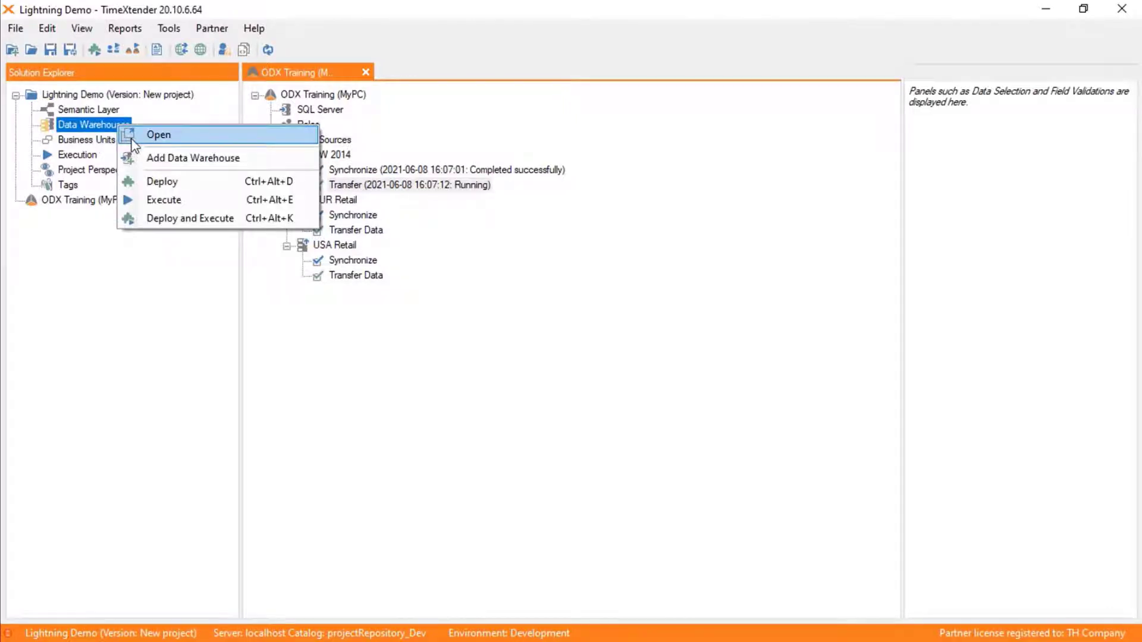
click(134, 158)
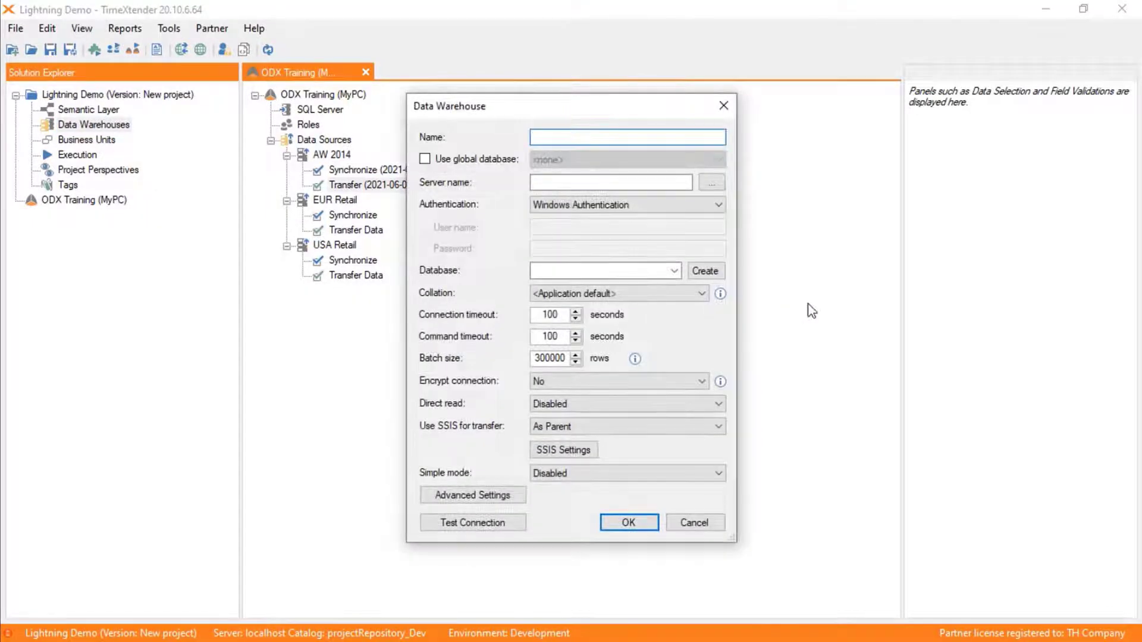
text(MD)
key(Tab)
key(Tab)
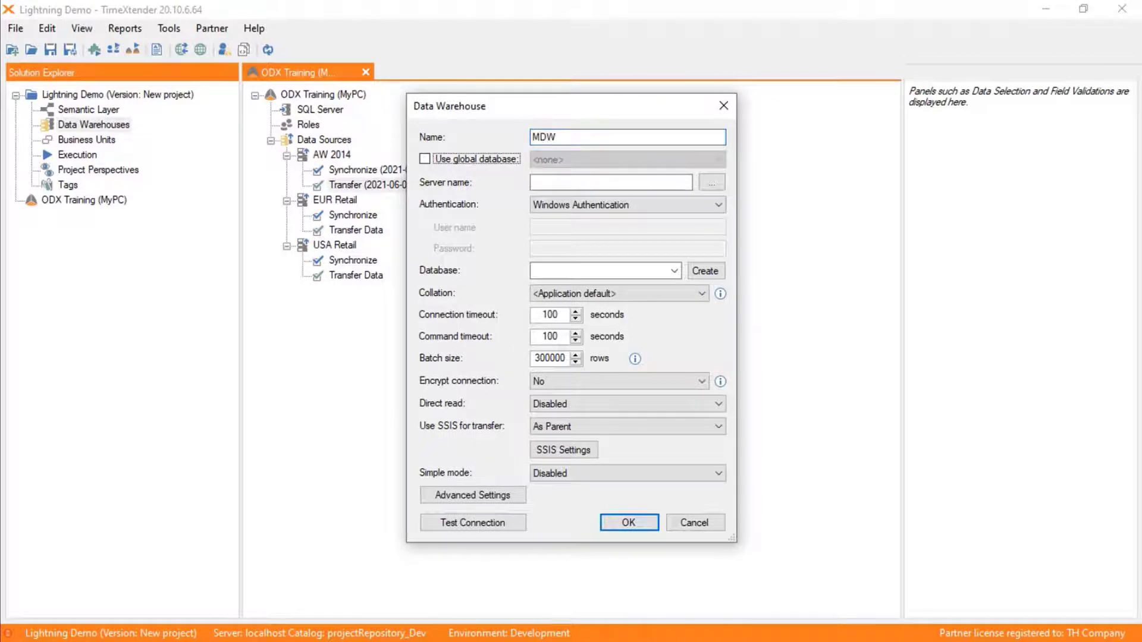
text(M<)
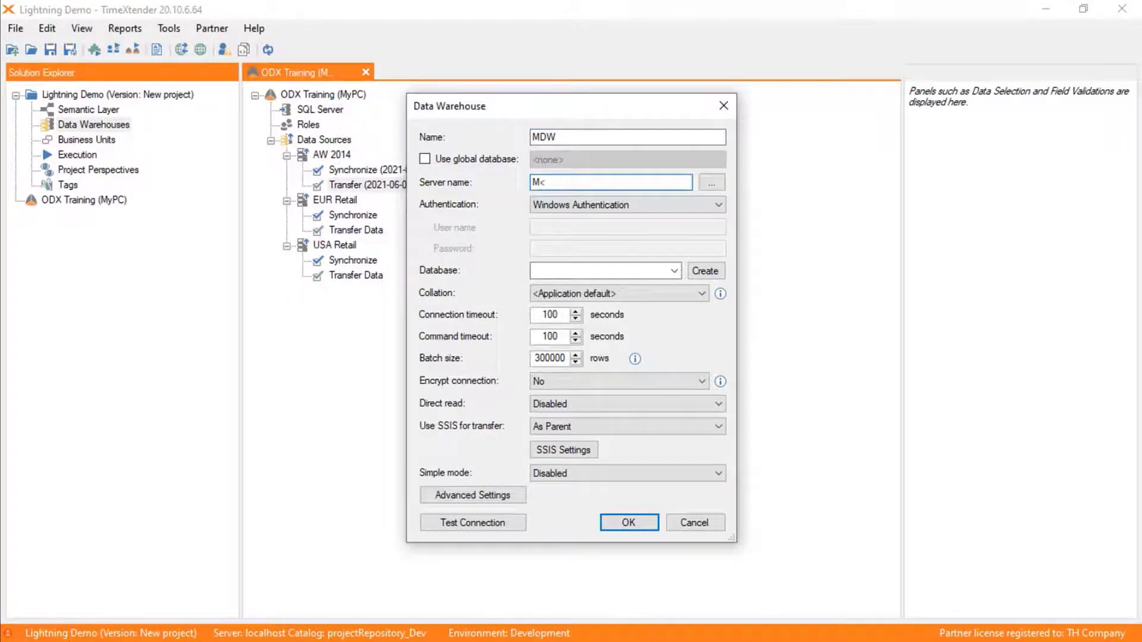
text(PC)
Create the warehouse database MDW_20210608 and set direct read to Matching Server and Database
click(636, 271)
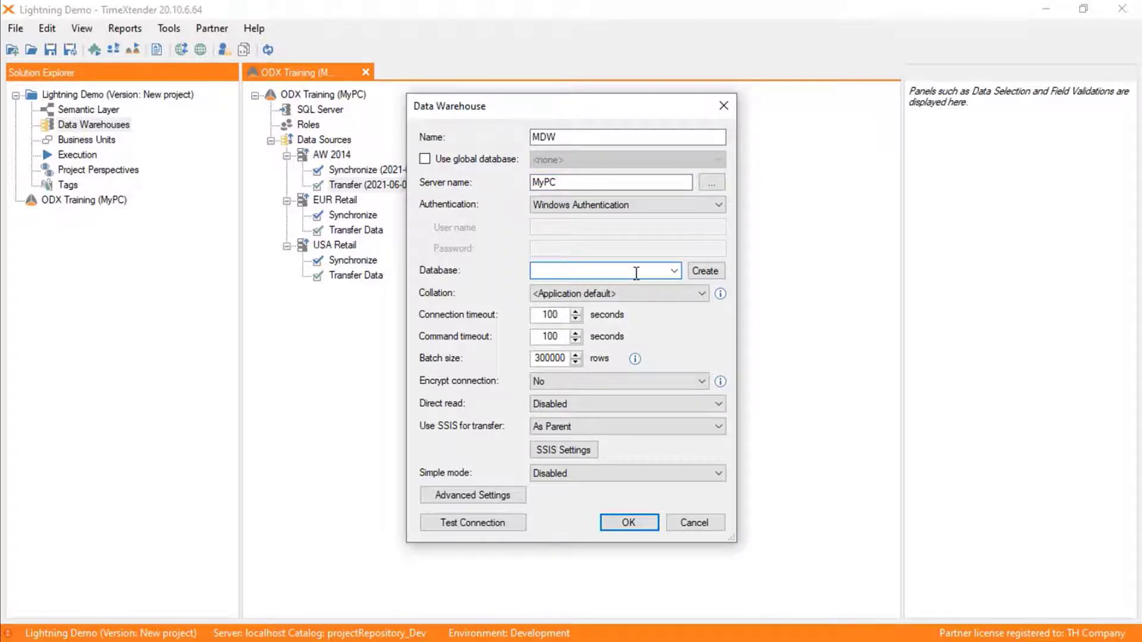
text(MDW_20210608)
click(589, 402)
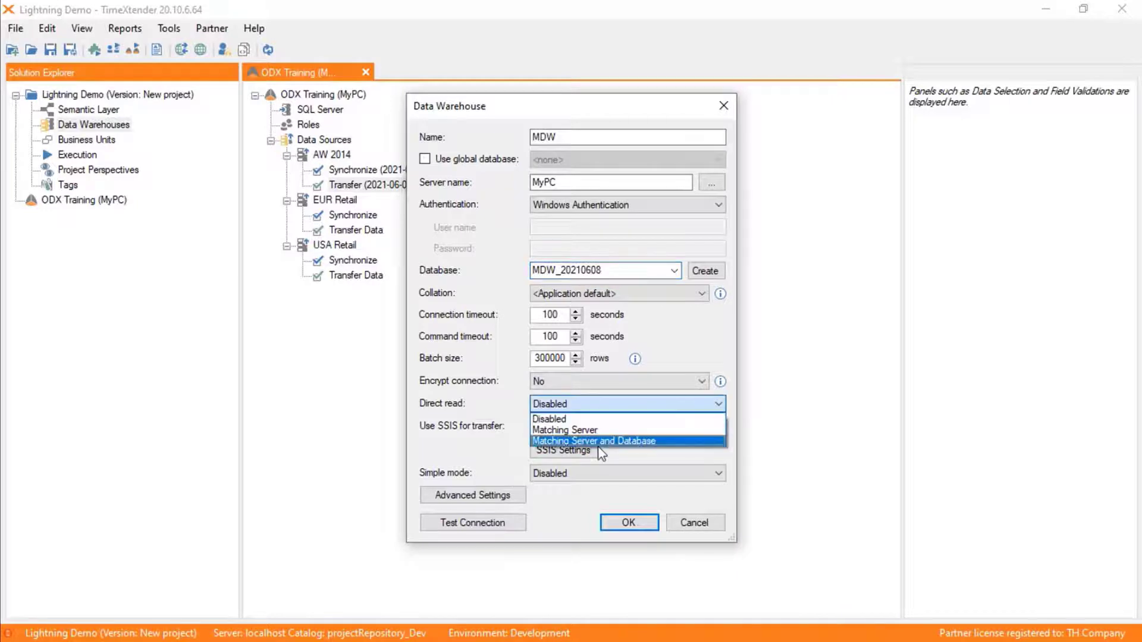
click(603, 446)
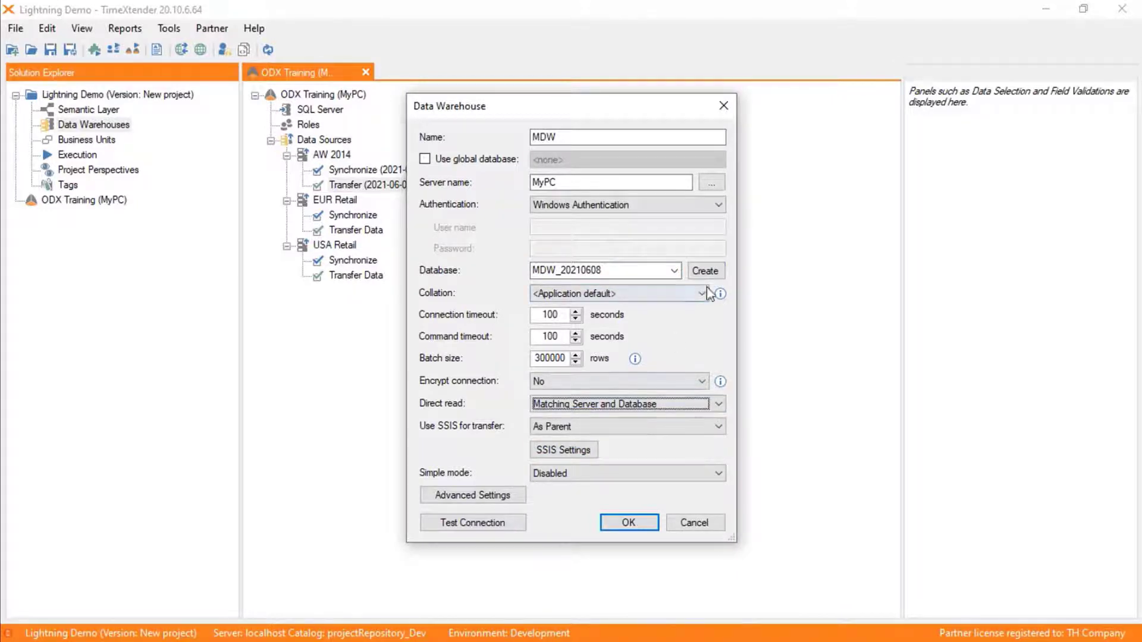
click(705, 270)
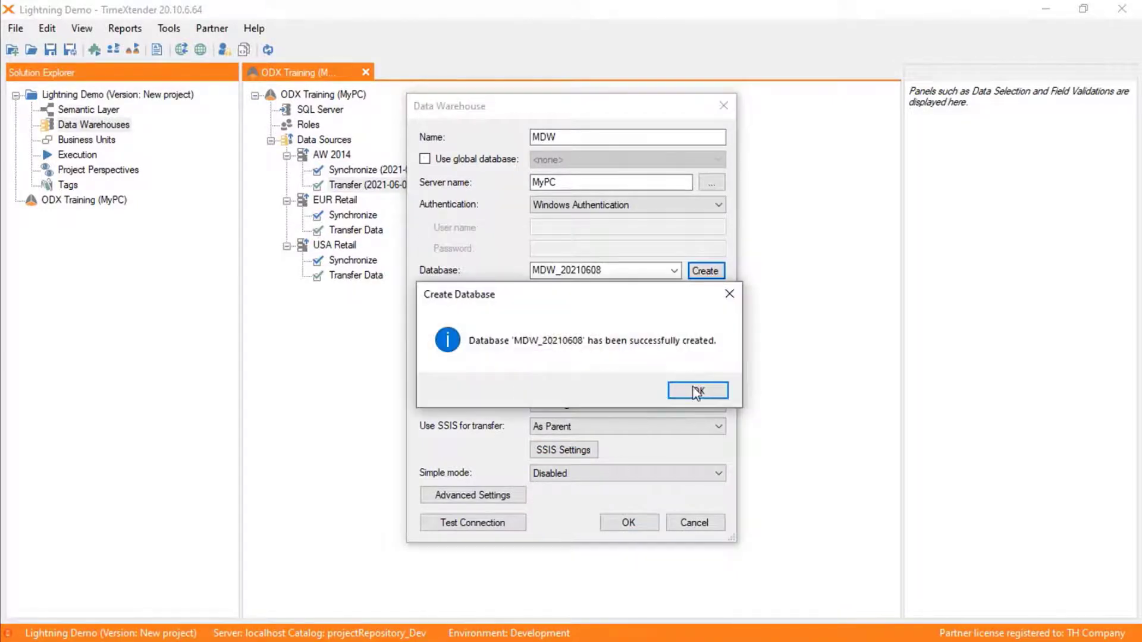
click(692, 389)
Test the data warehouse connection and save the MDW data warehouse
click(516, 523)
click(658, 388)
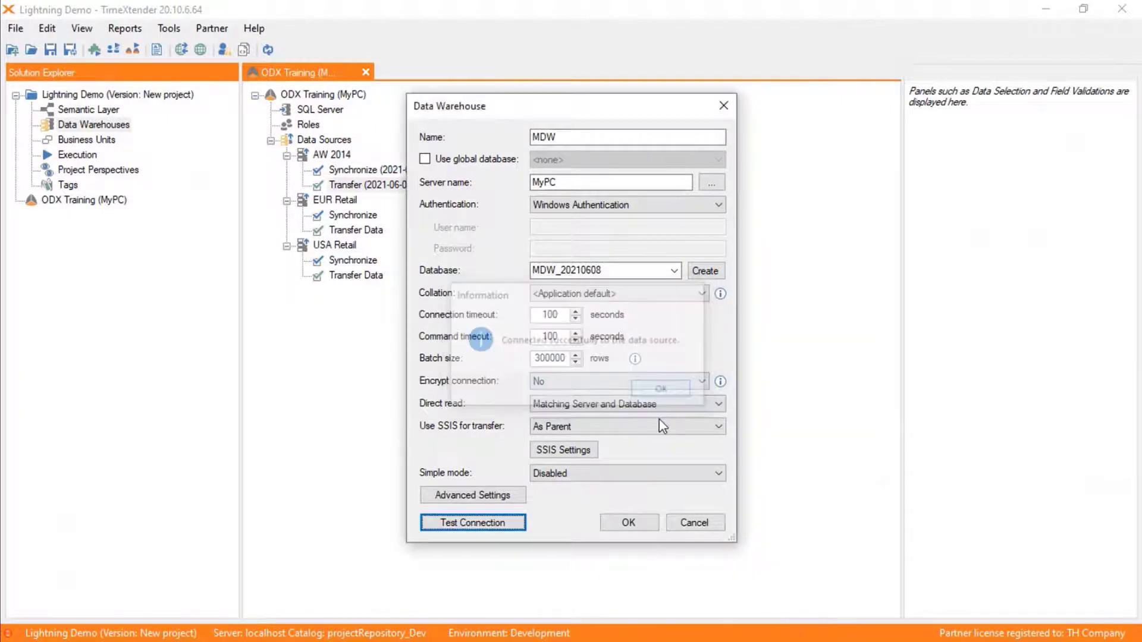
click(628, 522)
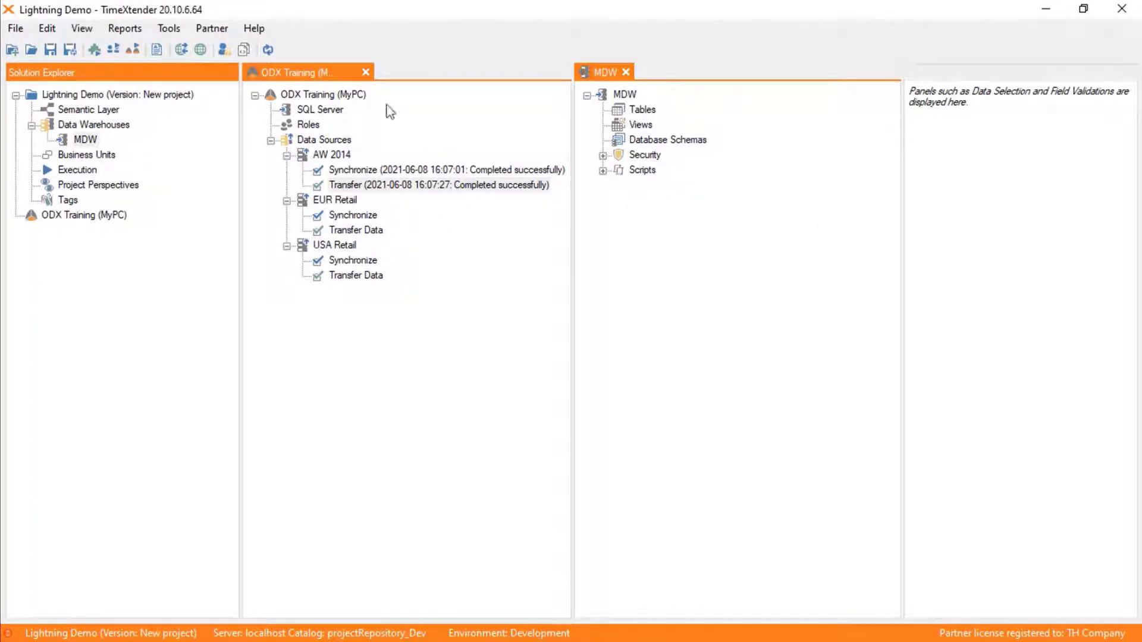
Replace the ODX management page with the ODX Training table search and list the tables of the AW 2014 data source
right_click(355, 77)
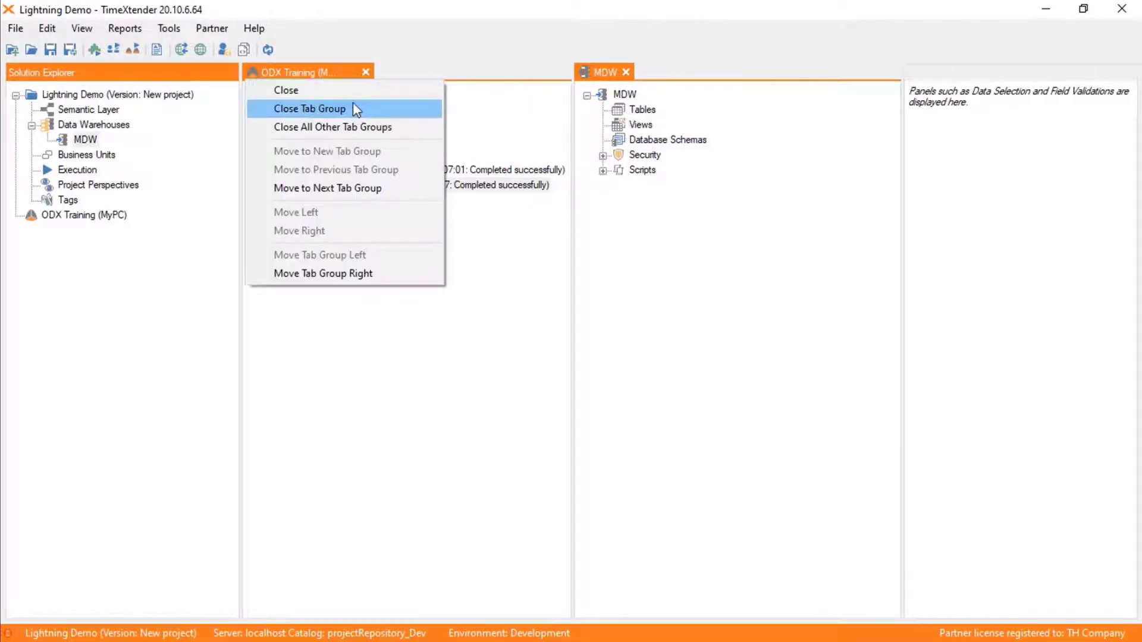
click(349, 90)
right_click(125, 218)
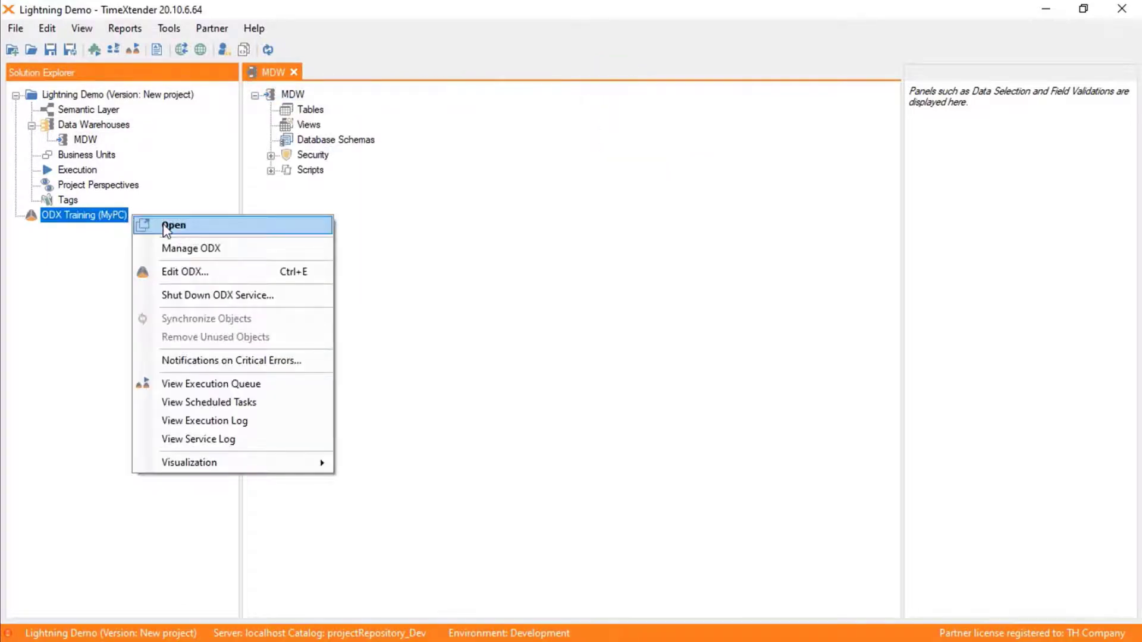
click(167, 228)
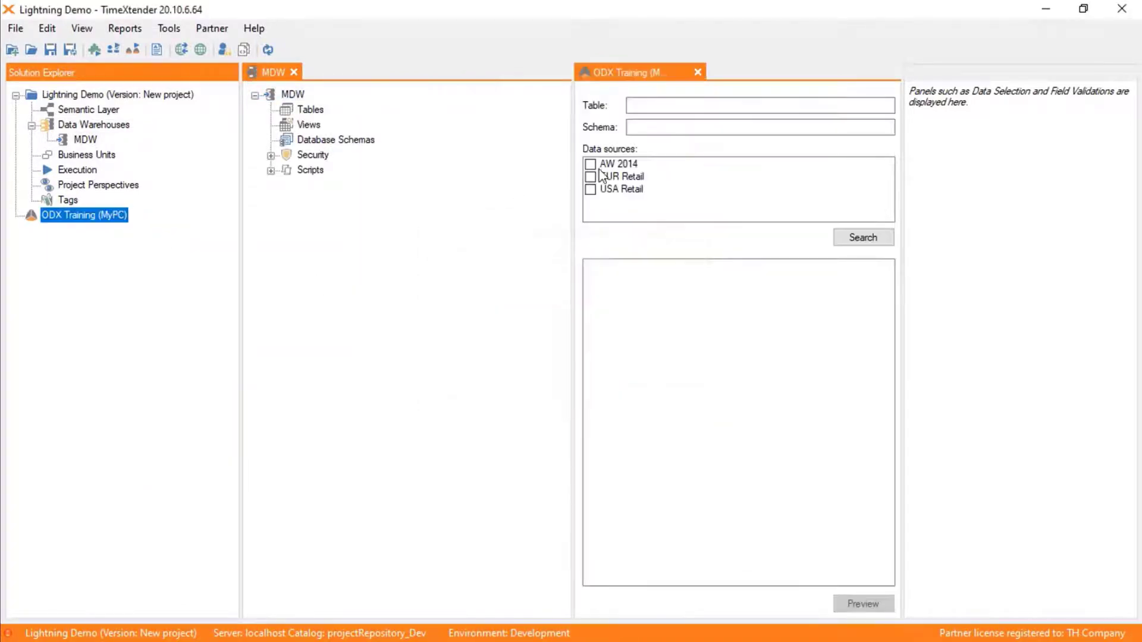
click(591, 164)
click(864, 238)
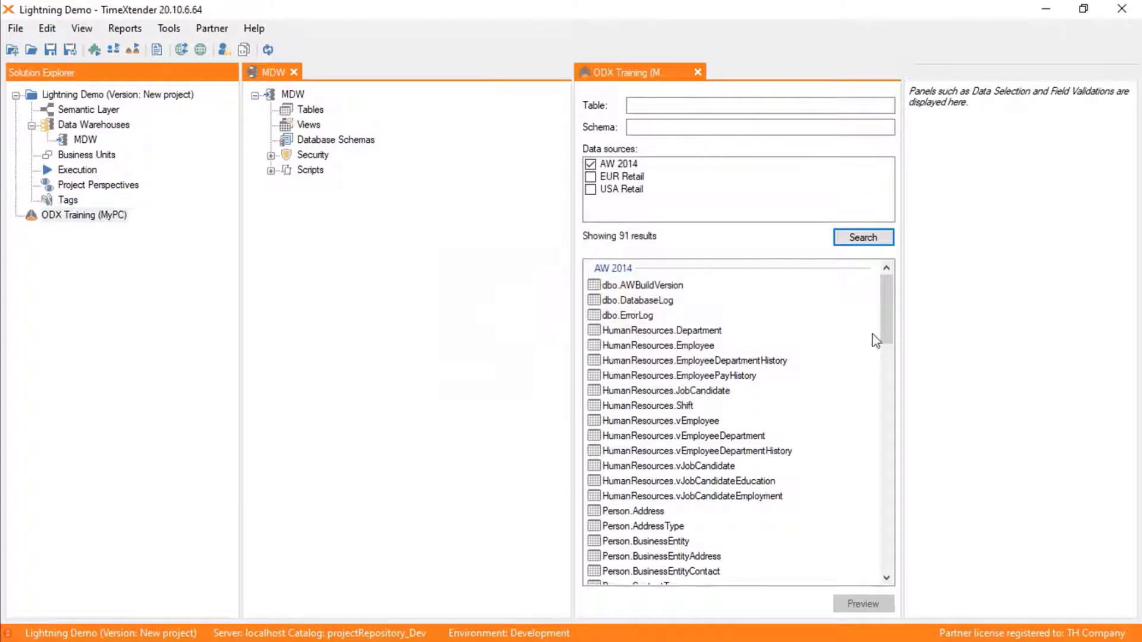
Search the AW 2014 source for tables whose schema matches Product
scroll(887, 343, down, 1)
scroll(887, 333, up, 2)
click(652, 128)
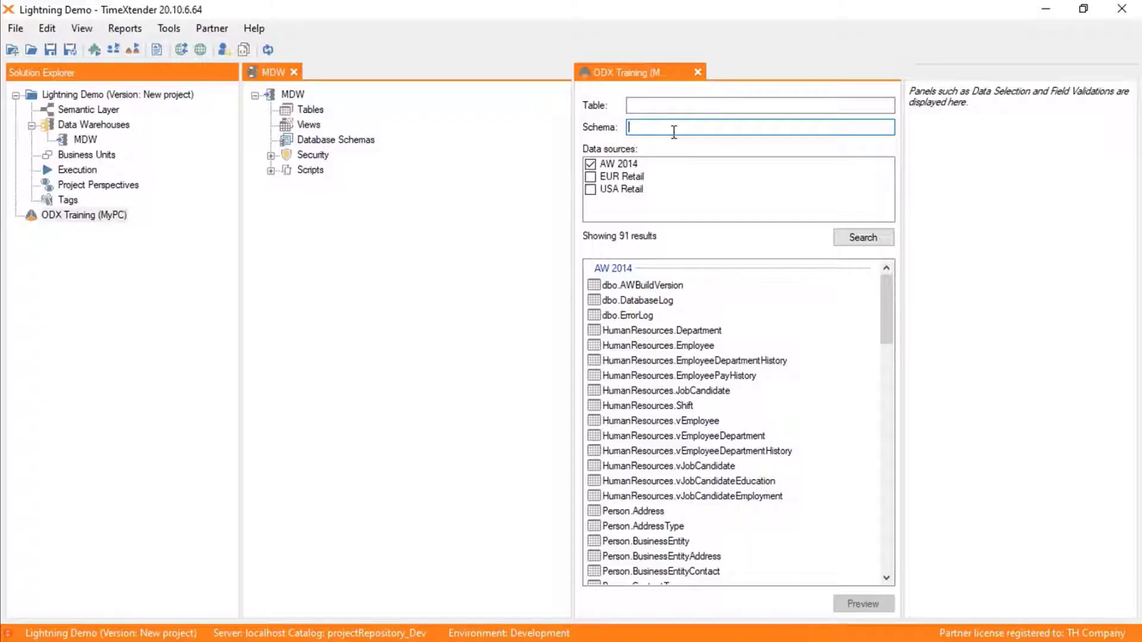
click(674, 130)
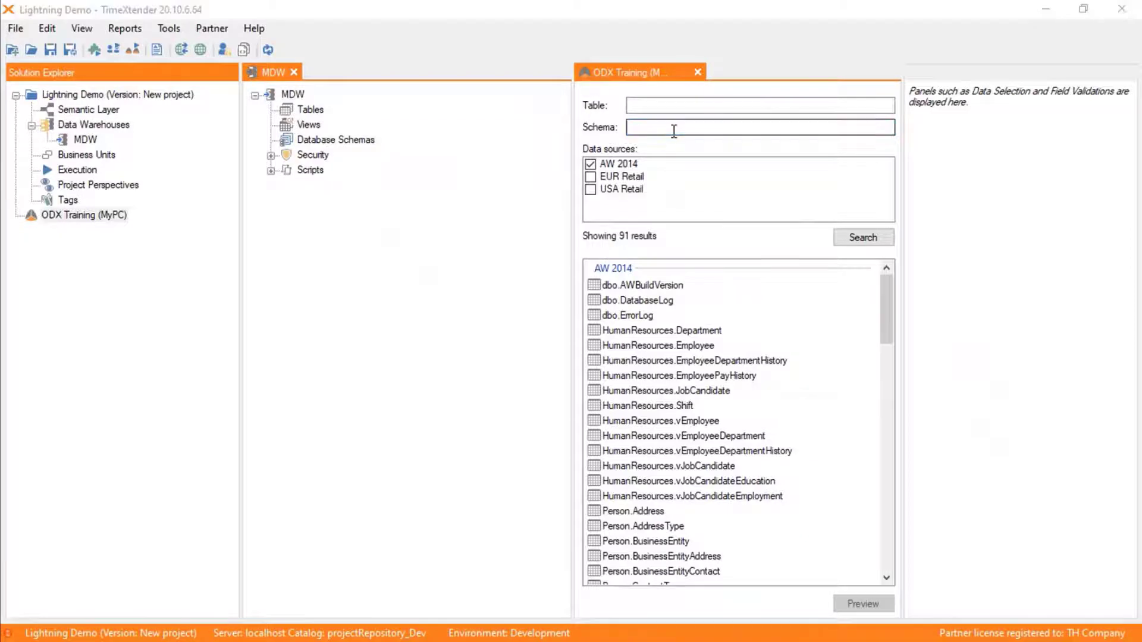
click(676, 131)
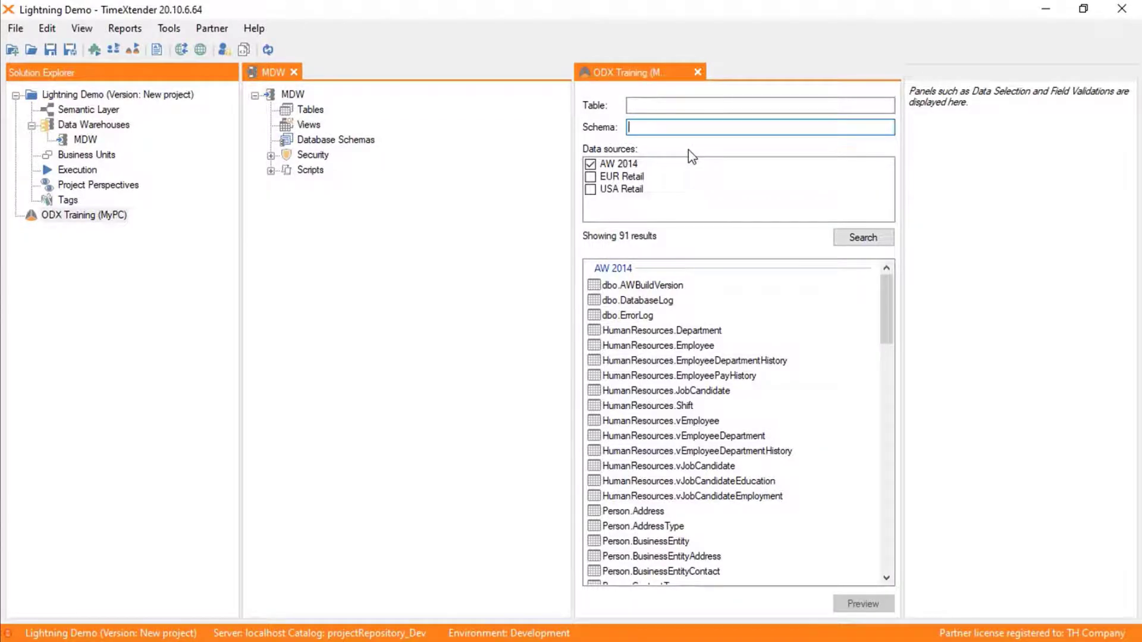
text(Product)
click(863, 237)
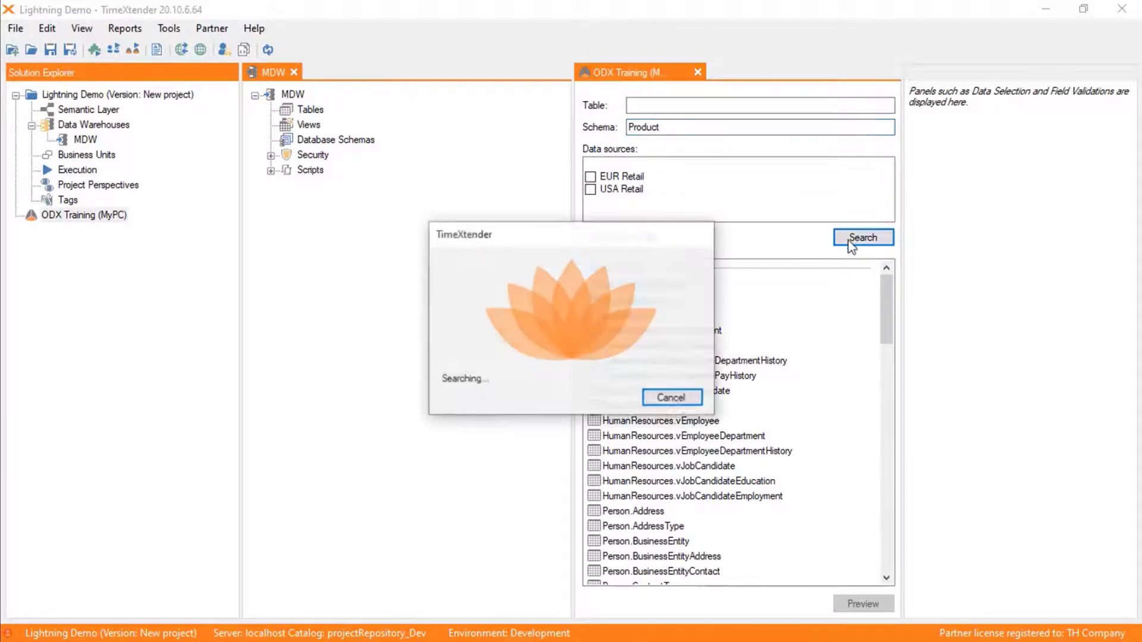
Add the Production.Product and Production.ProductModel tables to the MDW data warehouse
click(645, 361)
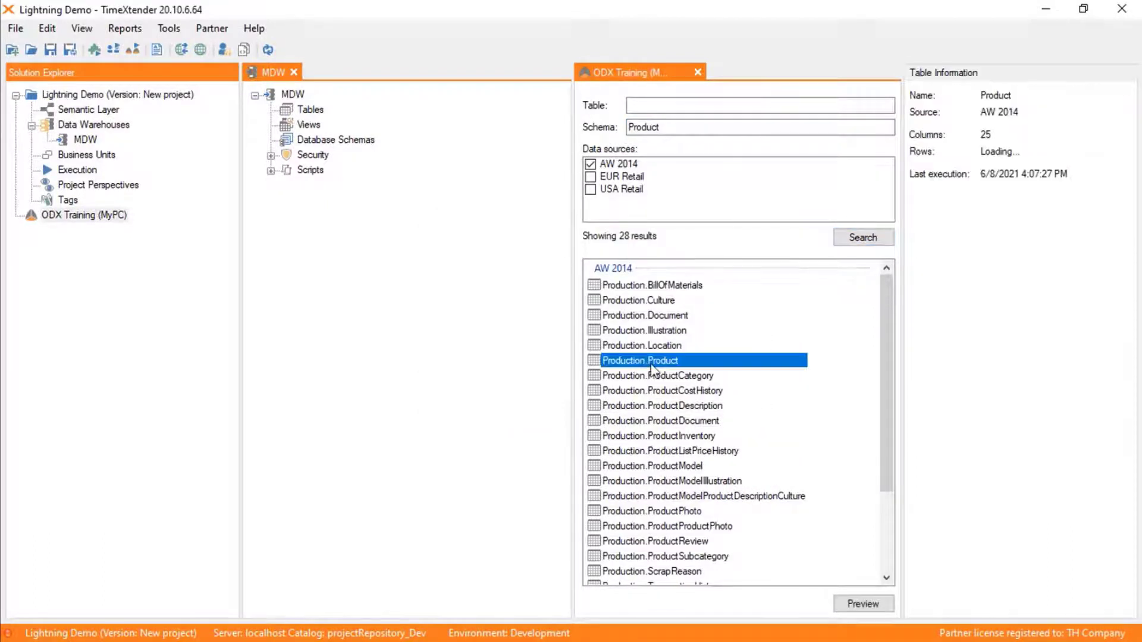
drag(654, 364, 315, 117)
click(683, 470)
drag(683, 471, 299, 110)
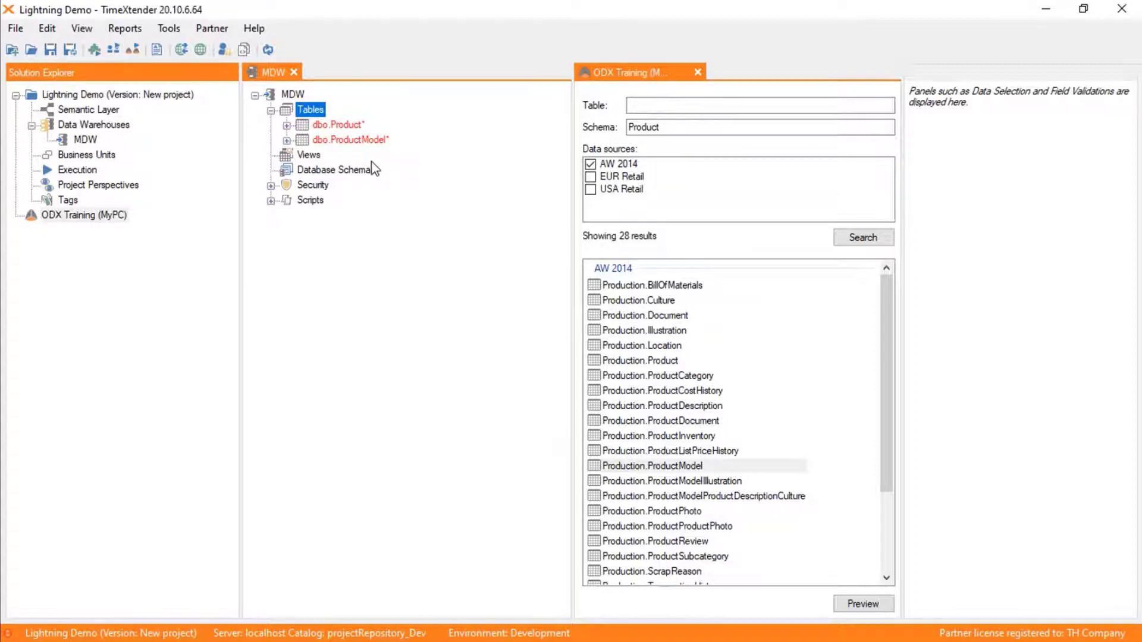
Search the Person schema and add the Person.Person table to the MDW tables, showing its fields
drag(685, 128, 527, 124)
key(BackSpace)
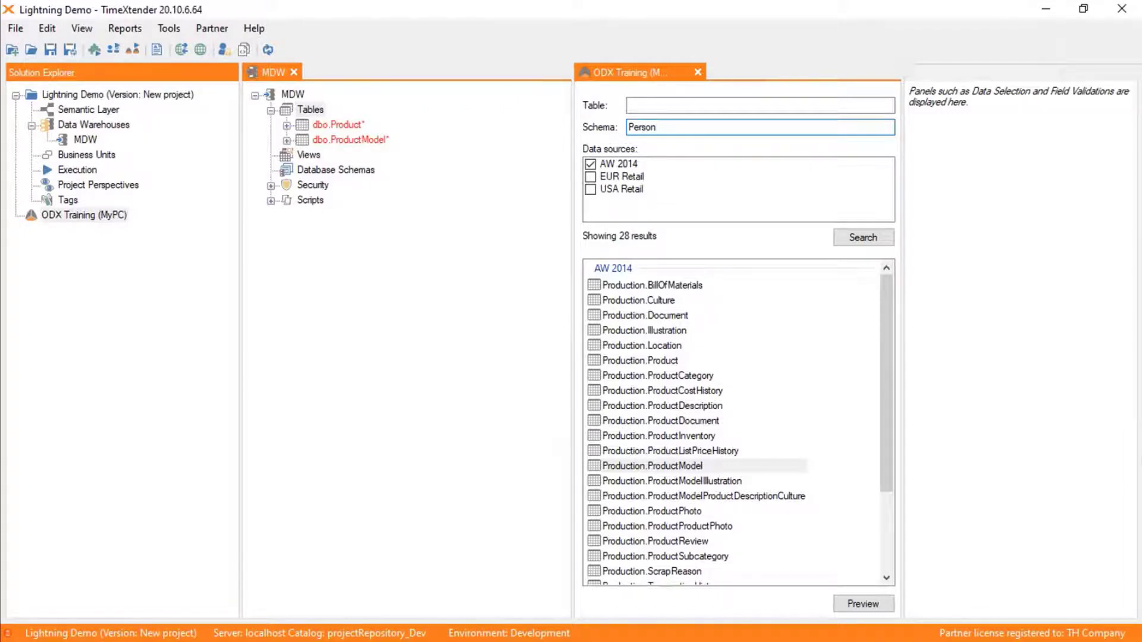
click(862, 238)
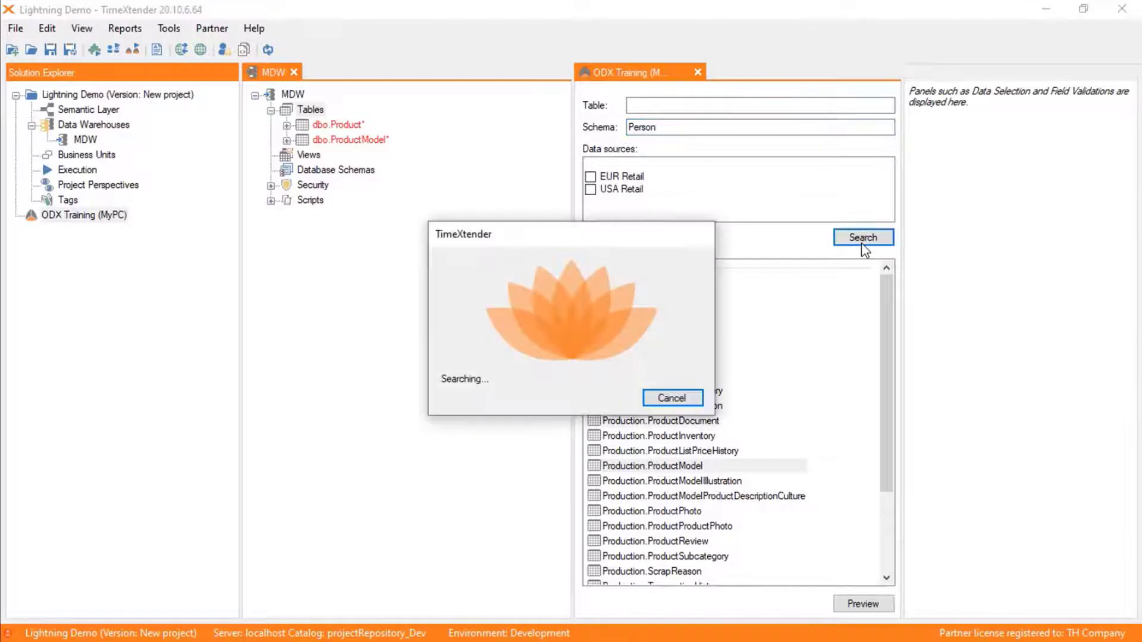
click(618, 434)
drag(636, 420, 320, 116)
click(286, 156)
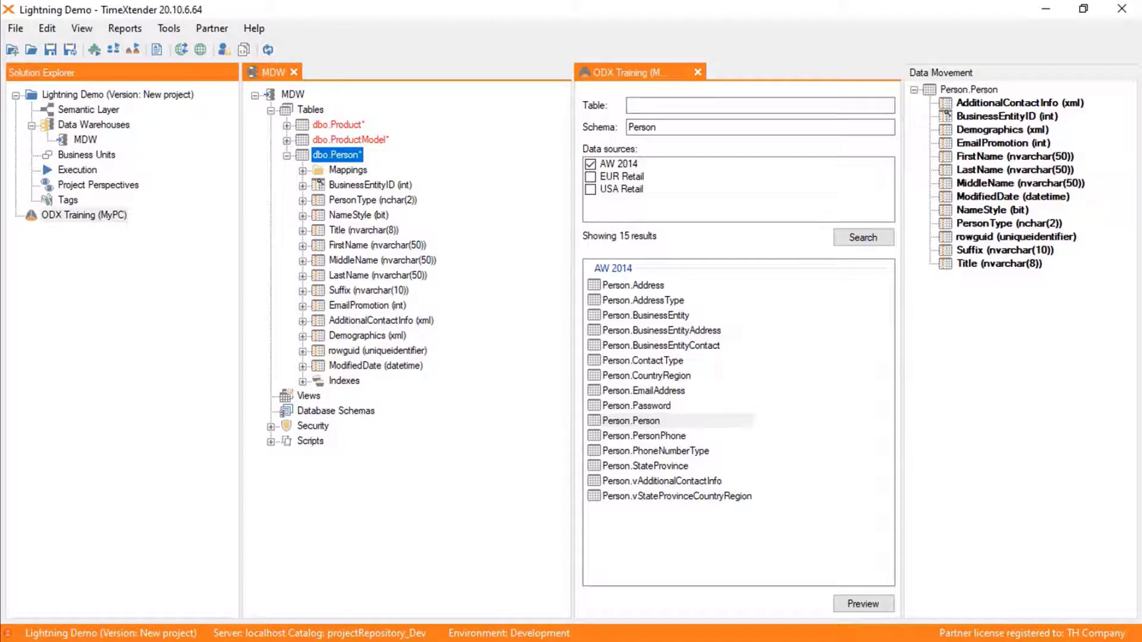
Search the AW 2014 source for tables in the Sales schema
click(686, 128)
double_click(687, 127)
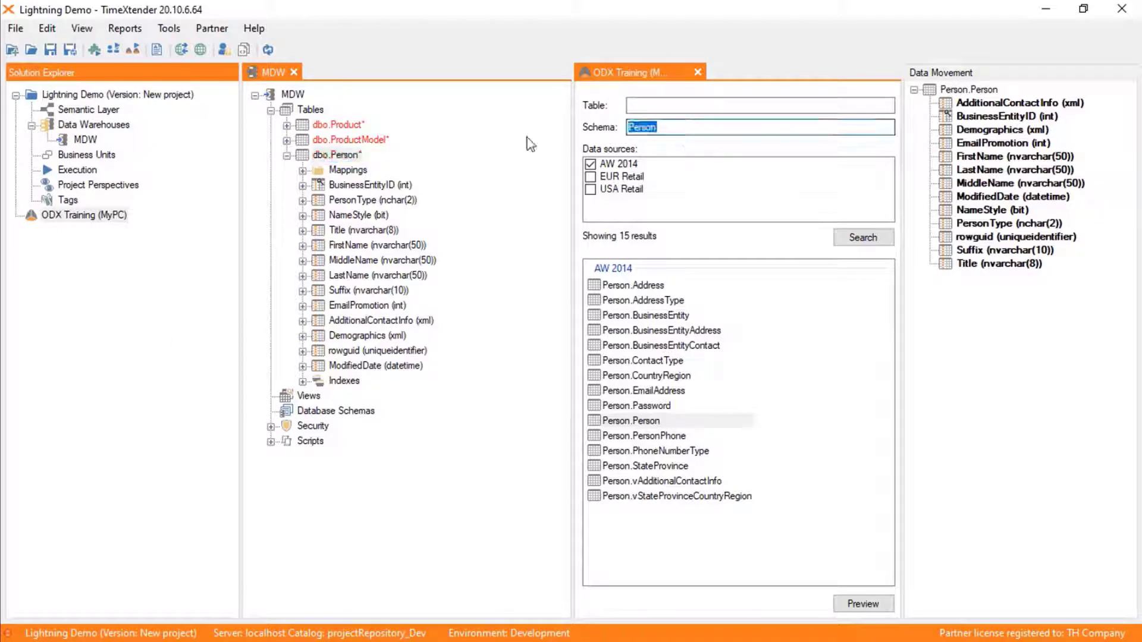
text(Sales)
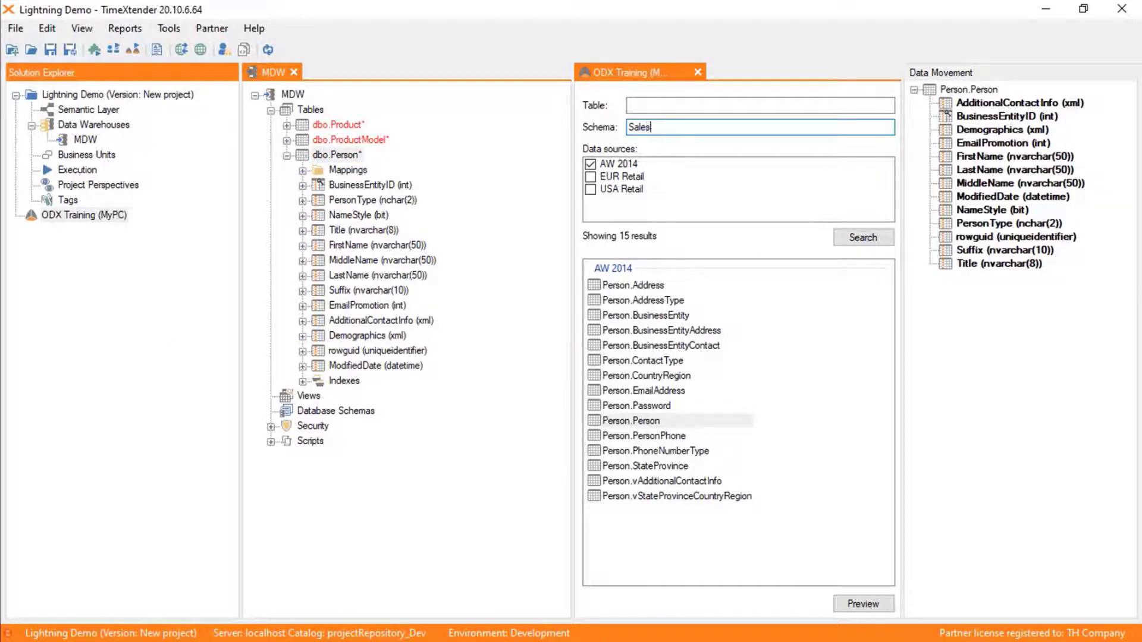
click(866, 236)
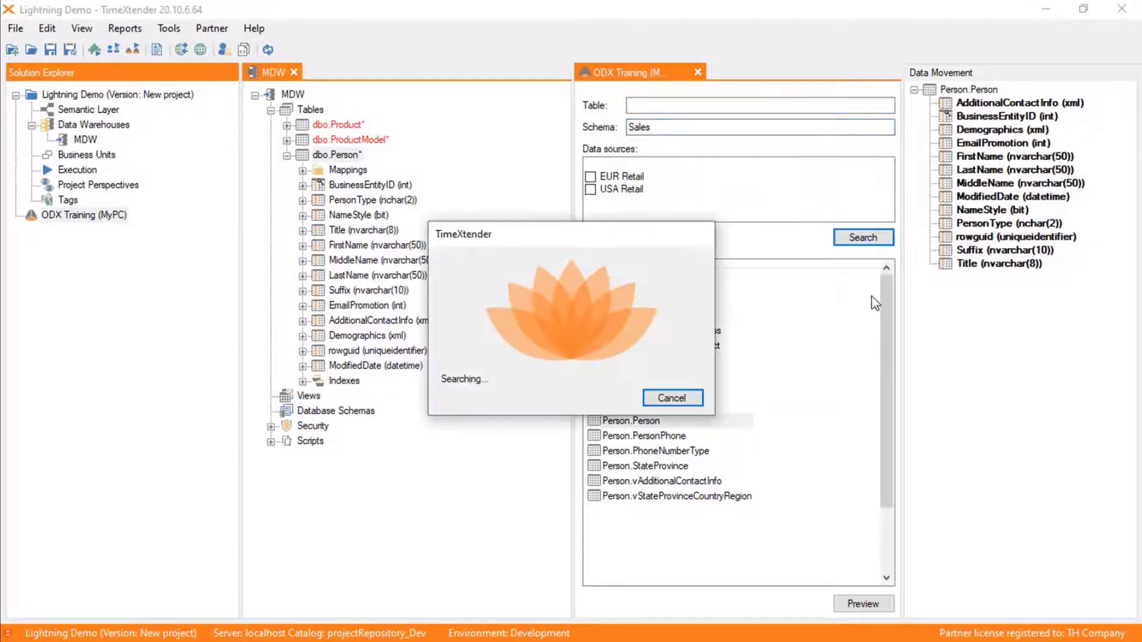
Add the Sales.Customer, Sales.SalesOrderHeader and Sales.SalesOrderDetail tables to MDW, and close the ODX table search
drag(631, 346, 301, 114)
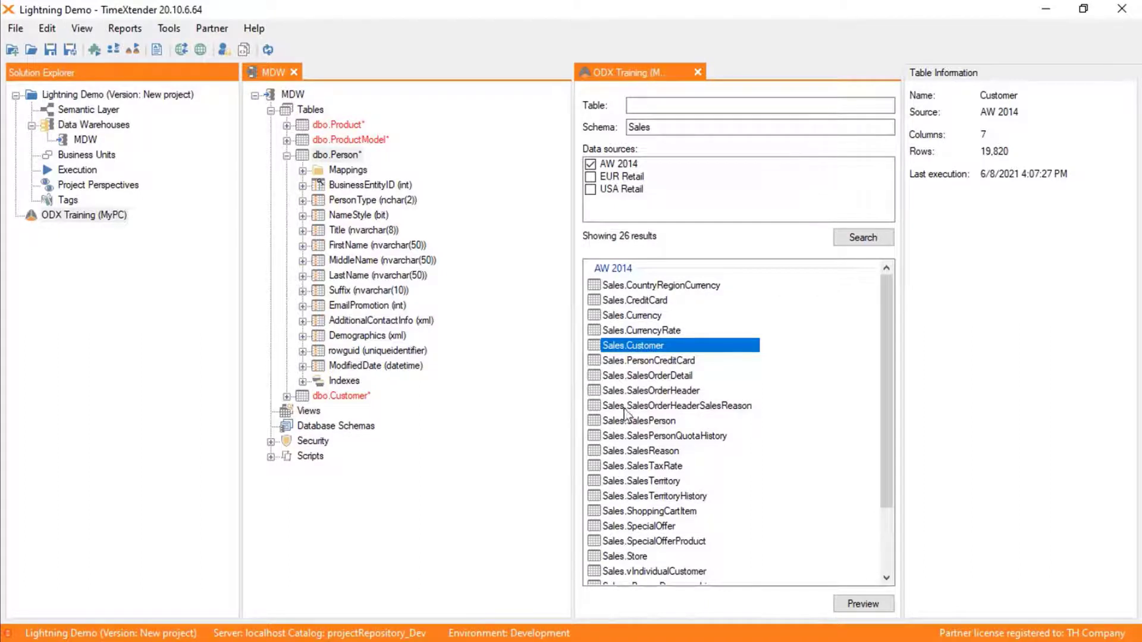
scroll(743, 426, down, 1)
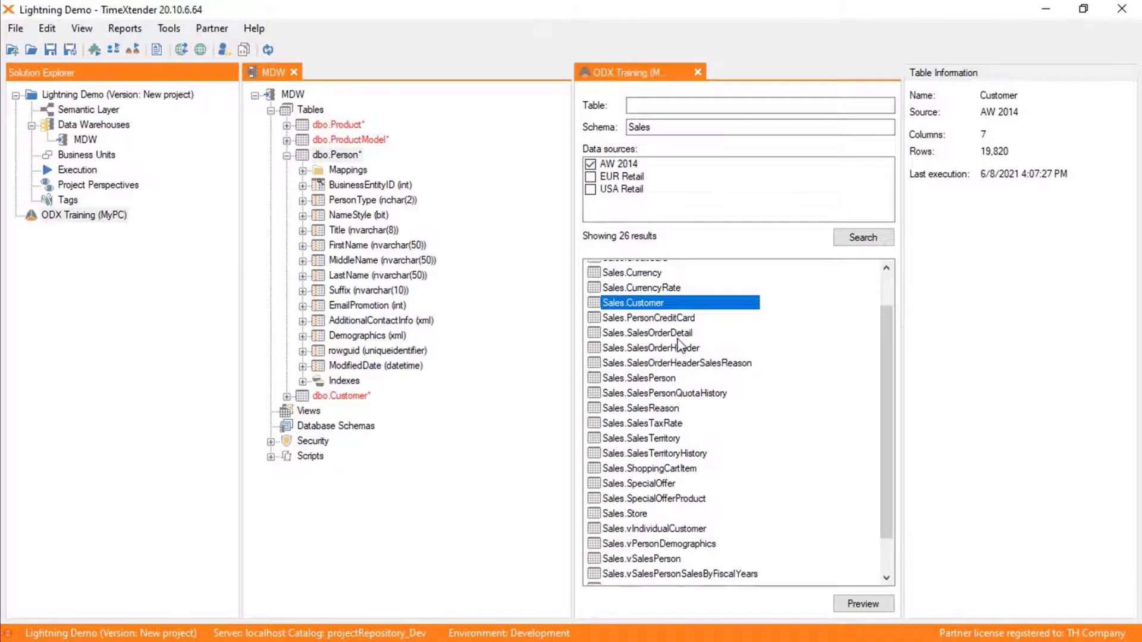
drag(676, 354, 288, 113)
drag(648, 334, 288, 113)
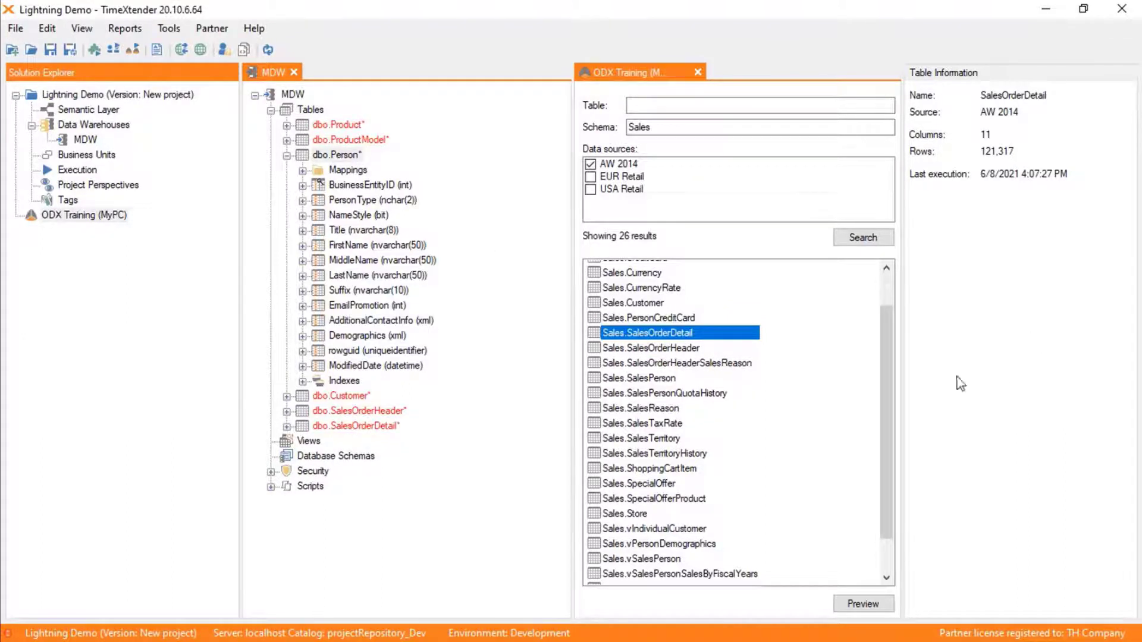
click(698, 72)
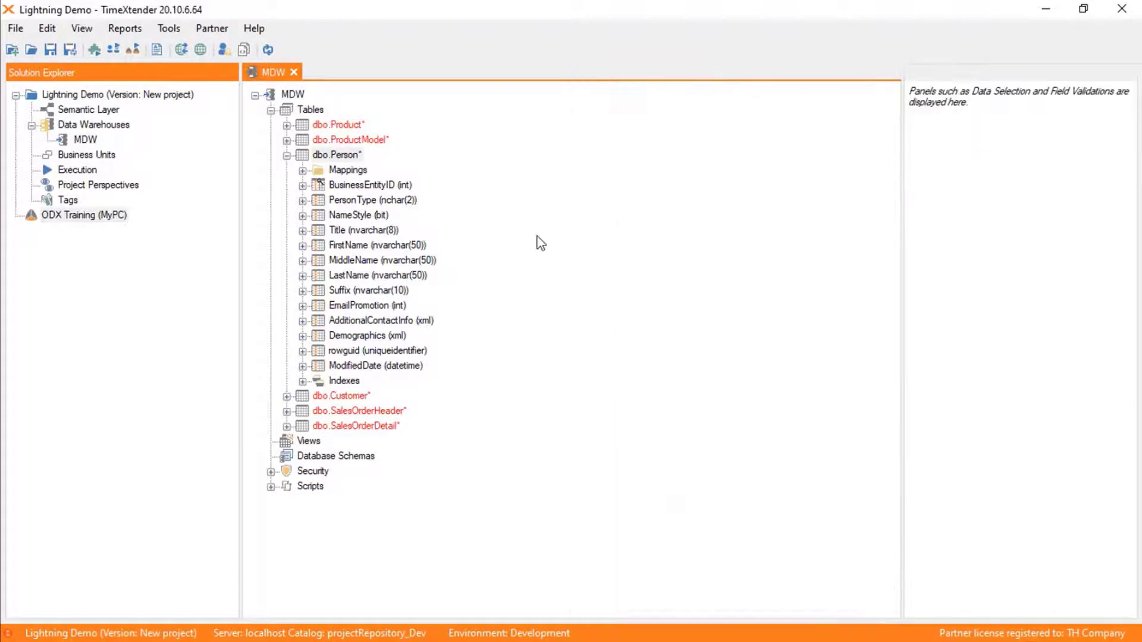
click(287, 155)
Begin adding a date table named Date to MDW with the start date 2017-01-01
click(290, 112)
right_click(290, 112)
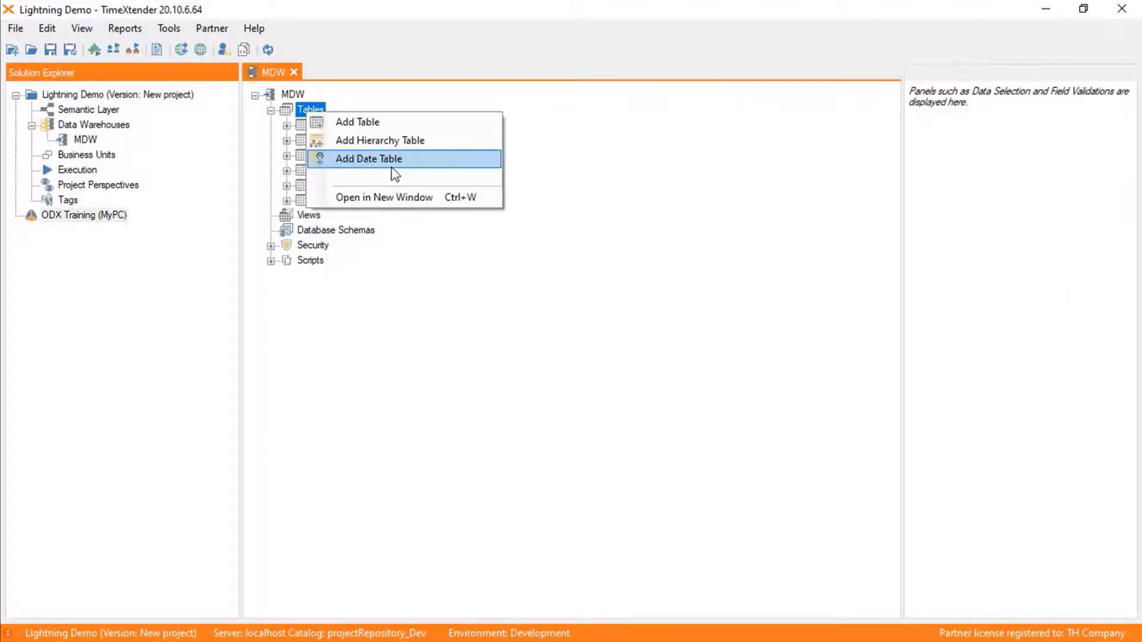
click(392, 160)
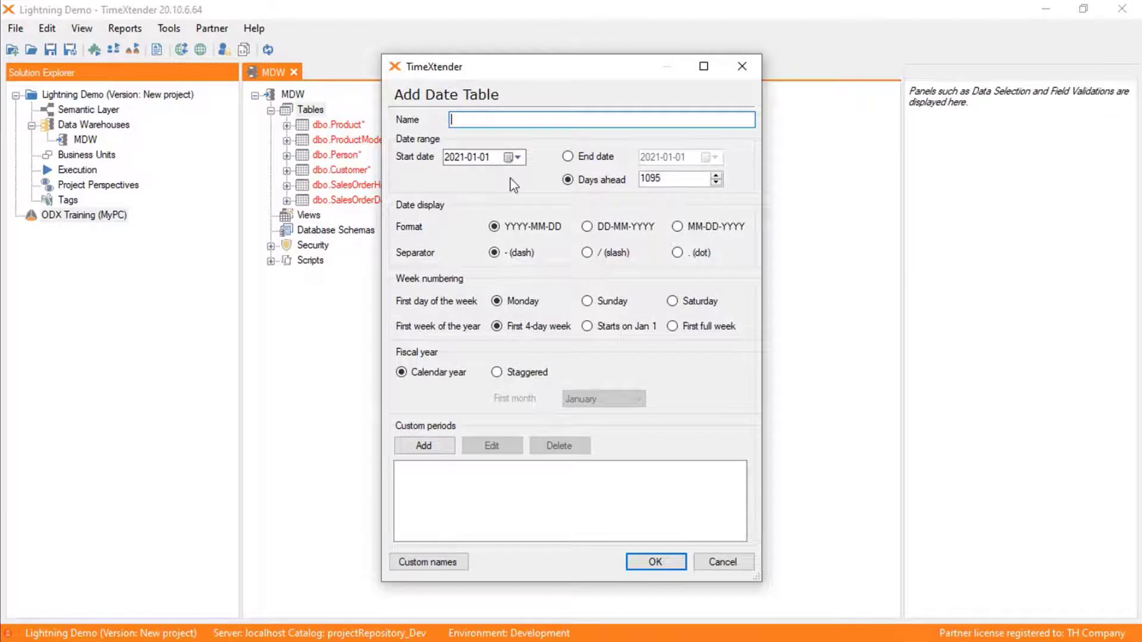
text(Date)
click(461, 157)
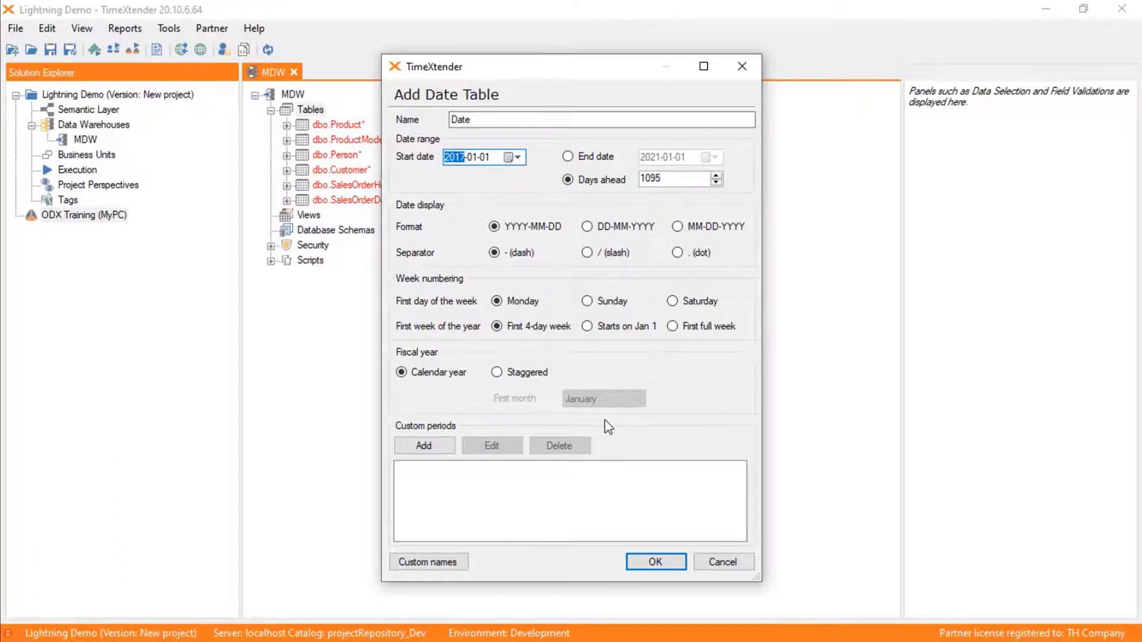
Create the date table with a staggered fiscal year starting in July and place it first among the MDW tables
click(496, 373)
click(627, 399)
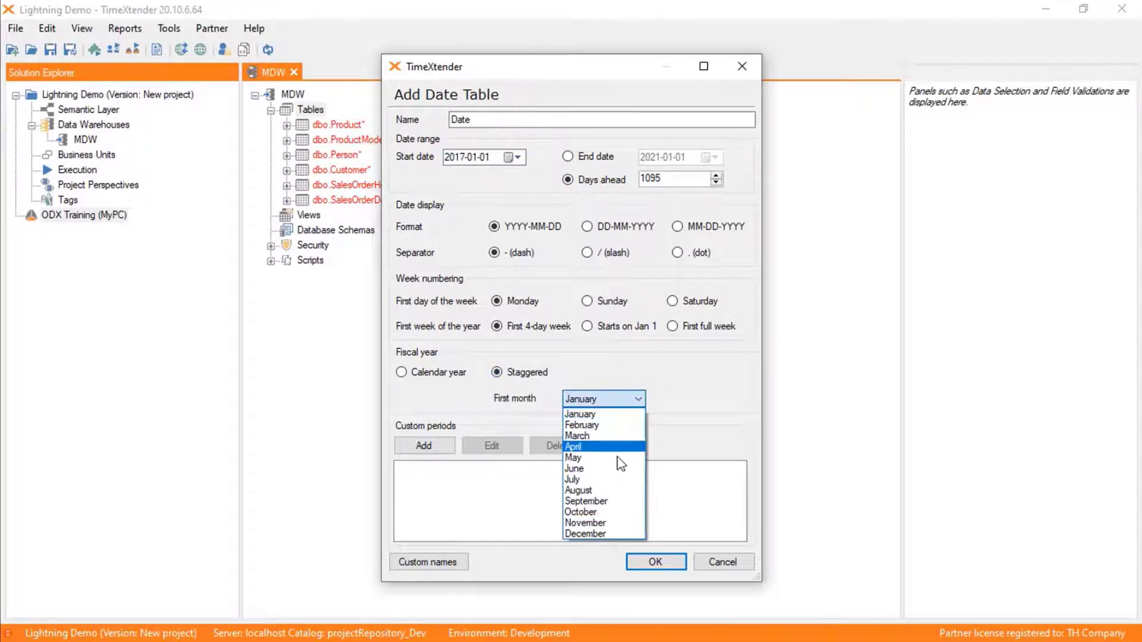
click(615, 481)
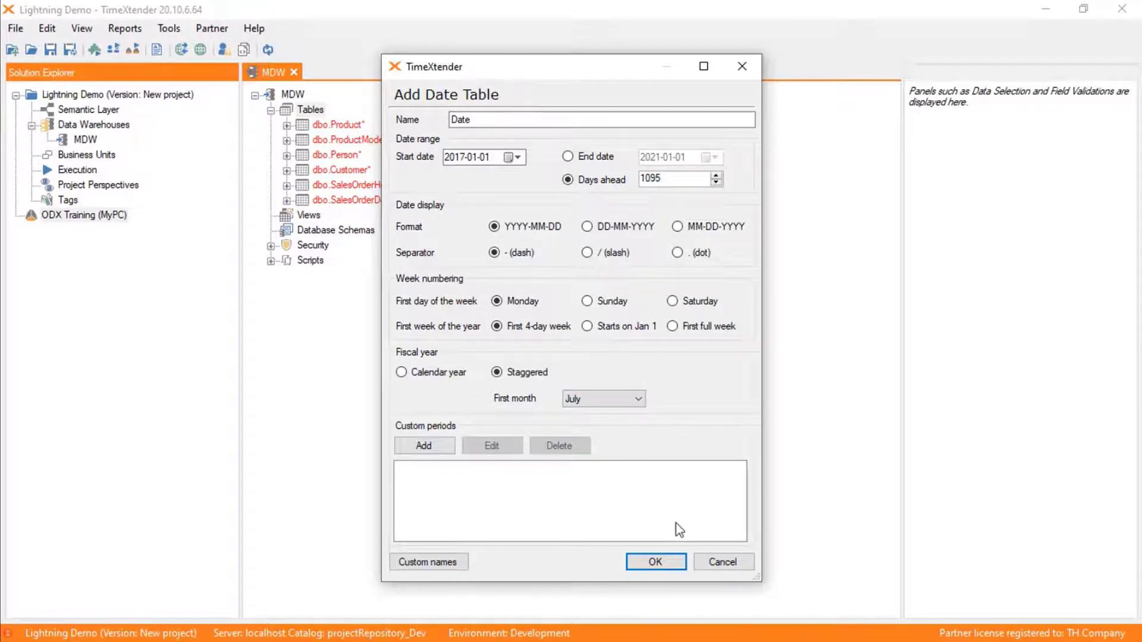
click(660, 562)
click(307, 217)
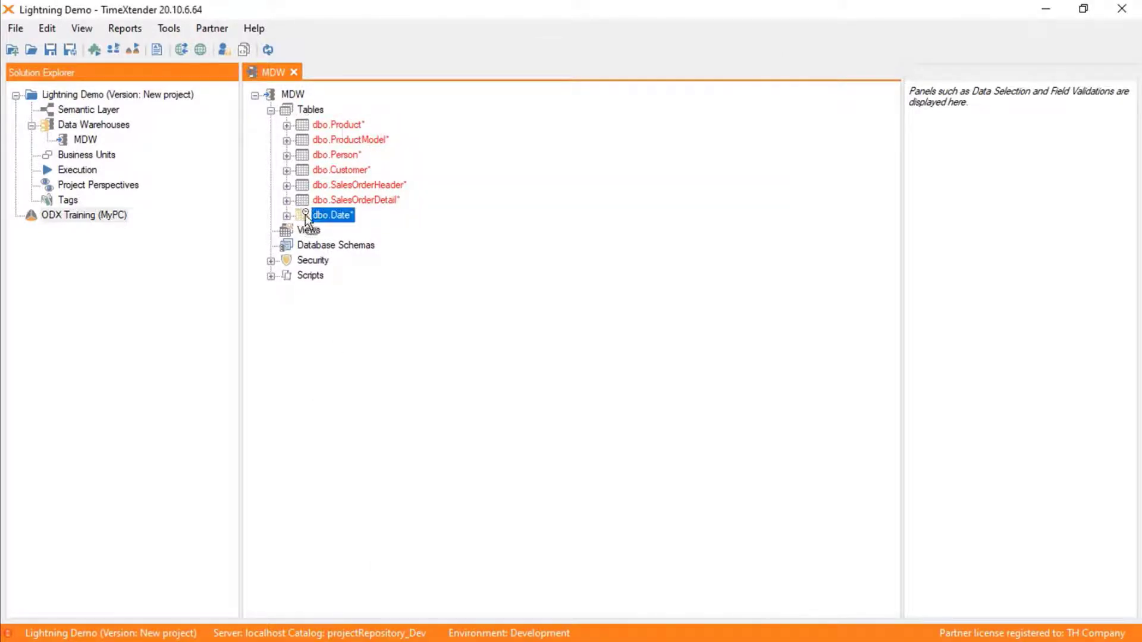
drag(318, 106, 311, 122)
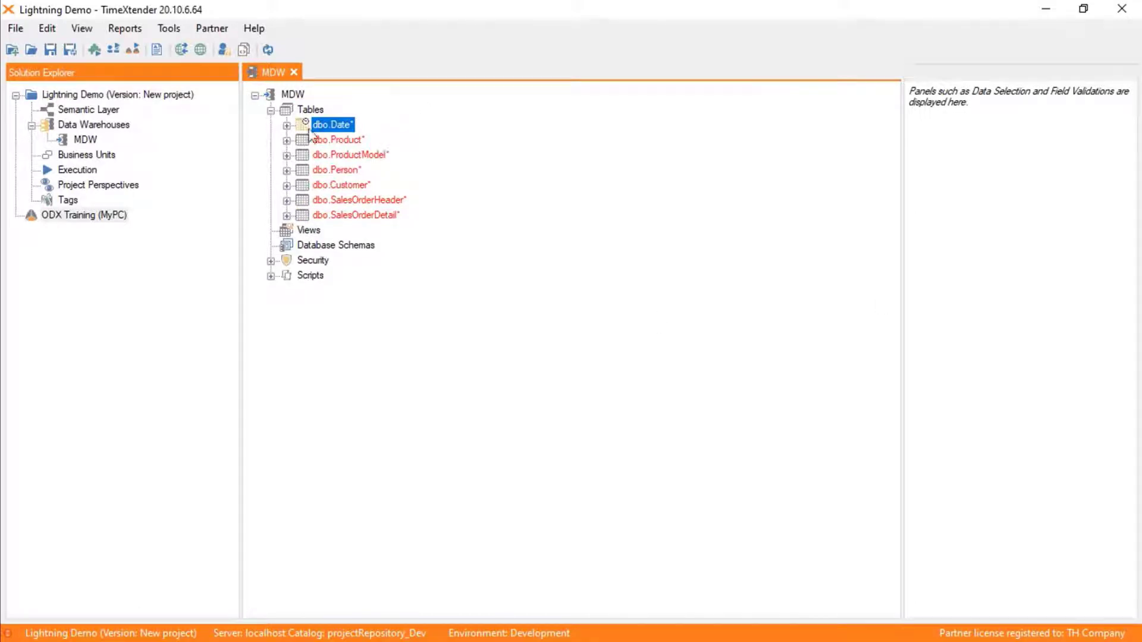
Open the ProductModel table in its own window and show the fields of both ProductModel and Product
click(325, 156)
key(space)
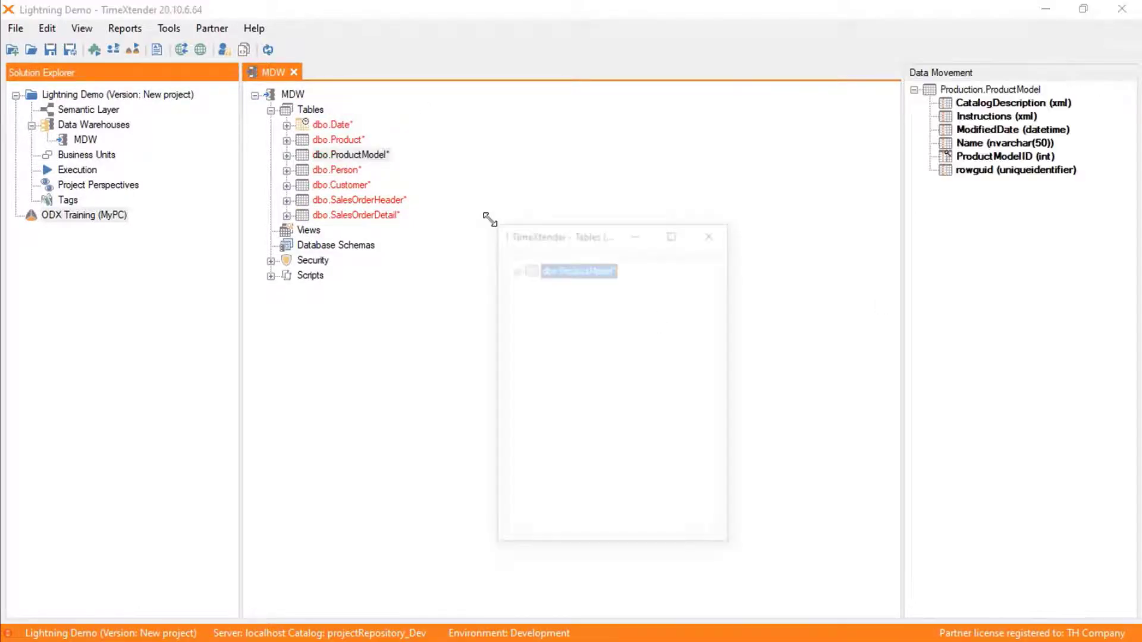
drag(570, 235, 601, 106)
click(545, 140)
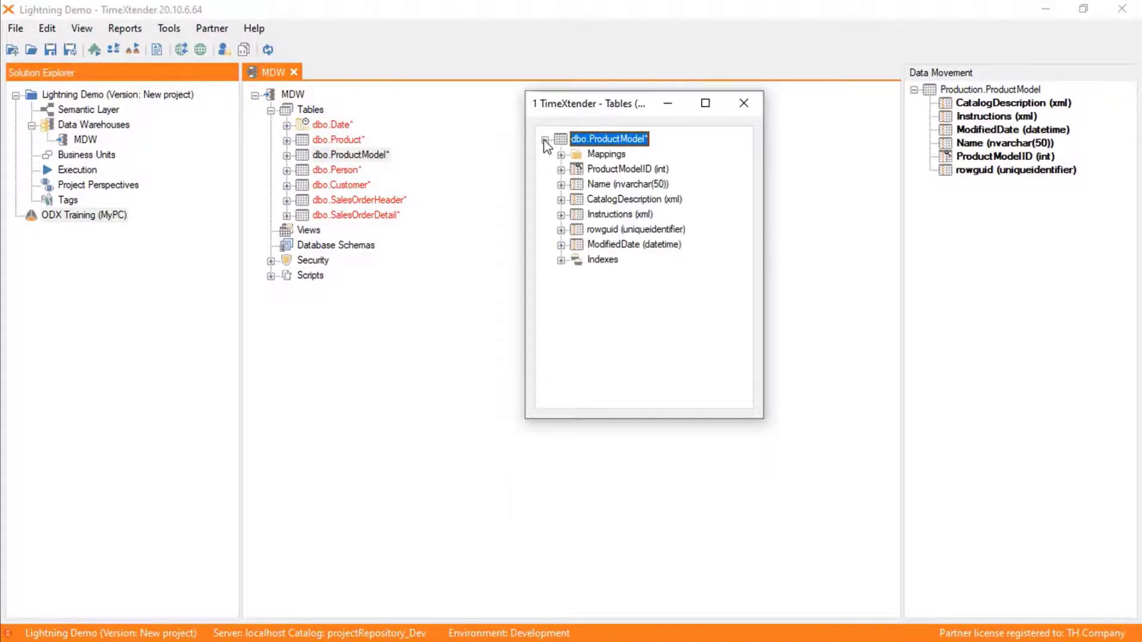
key(alt+Tab)
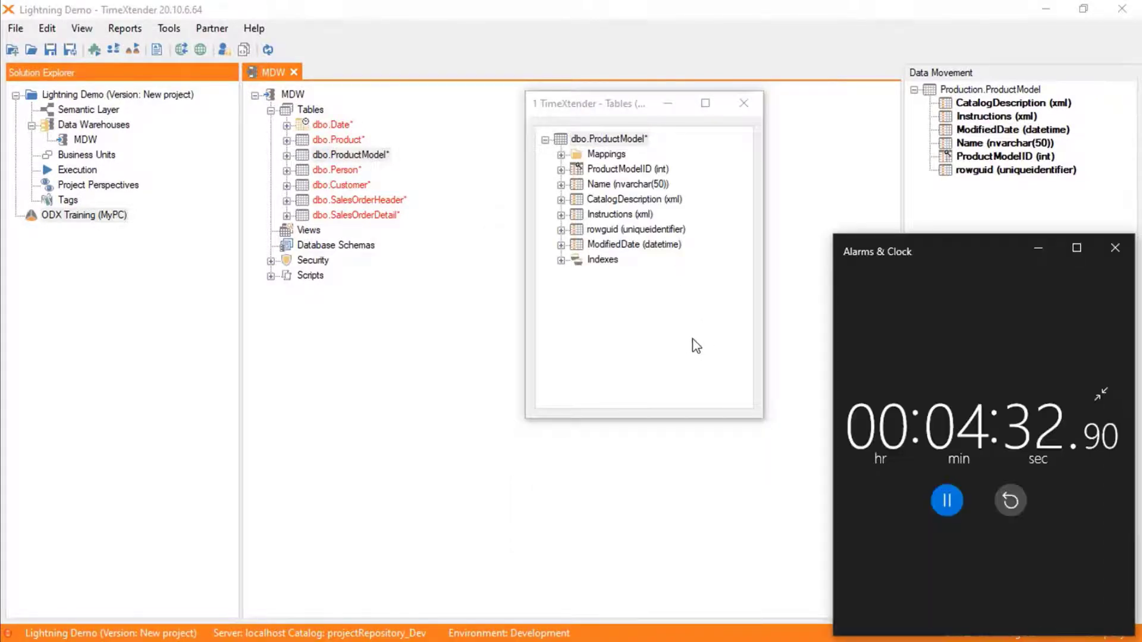
click(609, 140)
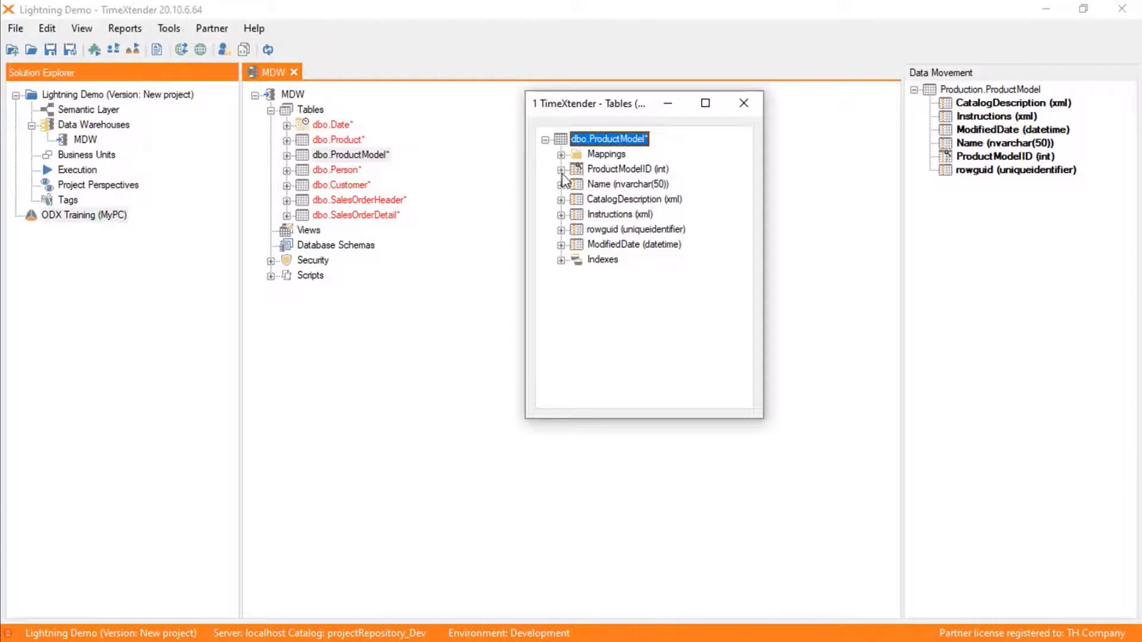
click(287, 140)
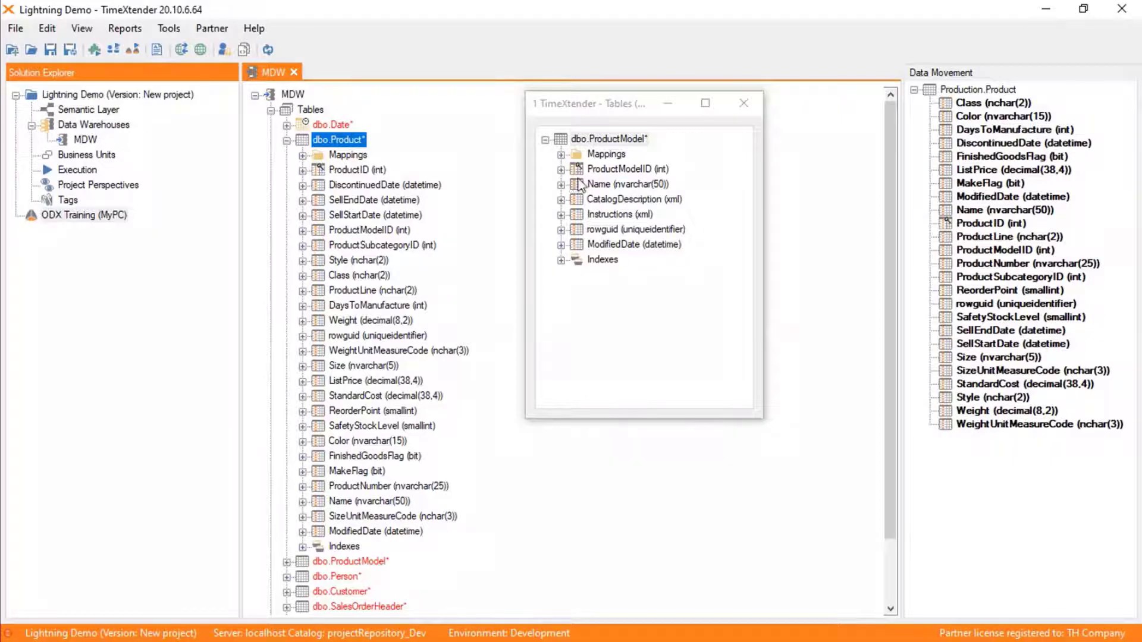
Create a relation between the ProductModelID fields of the ProductModel and Product tables
click(619, 171)
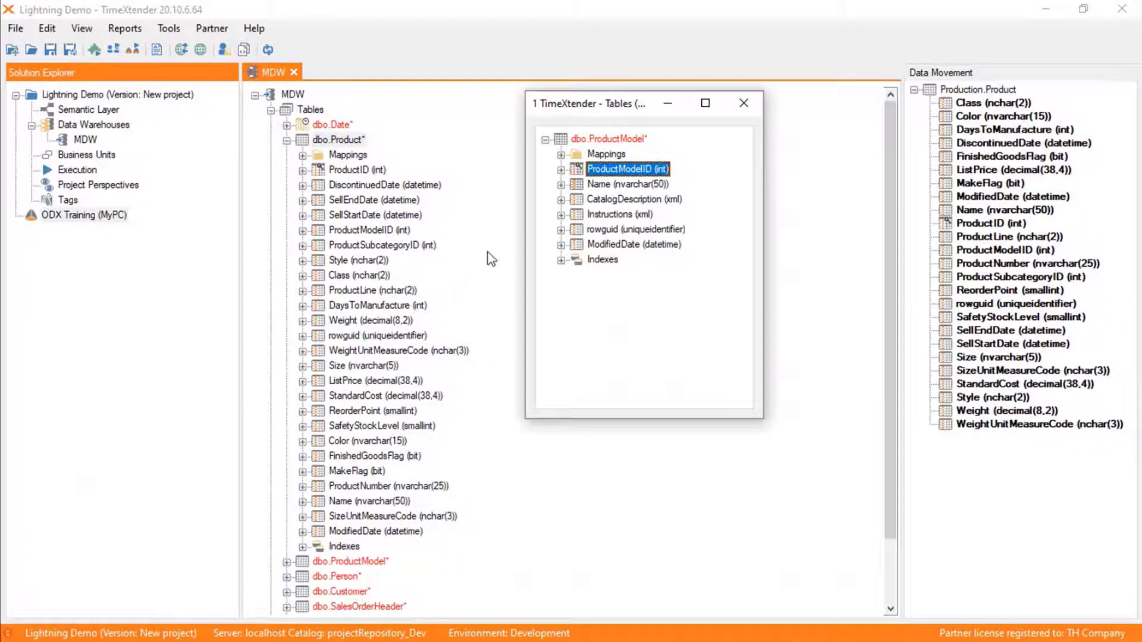
drag(610, 173, 353, 238)
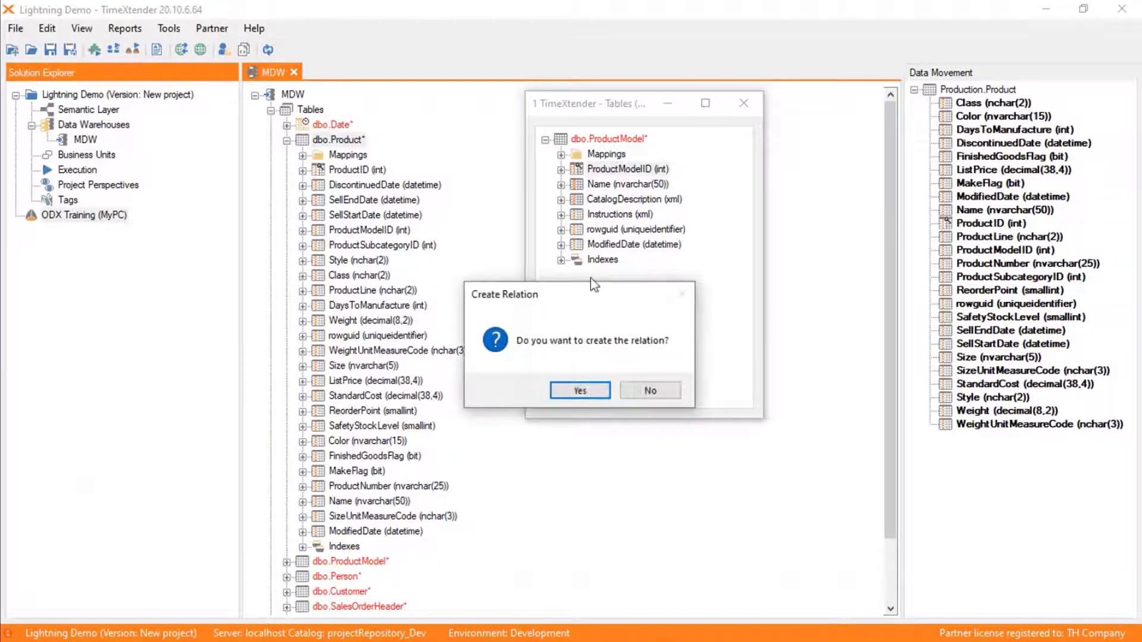
click(589, 389)
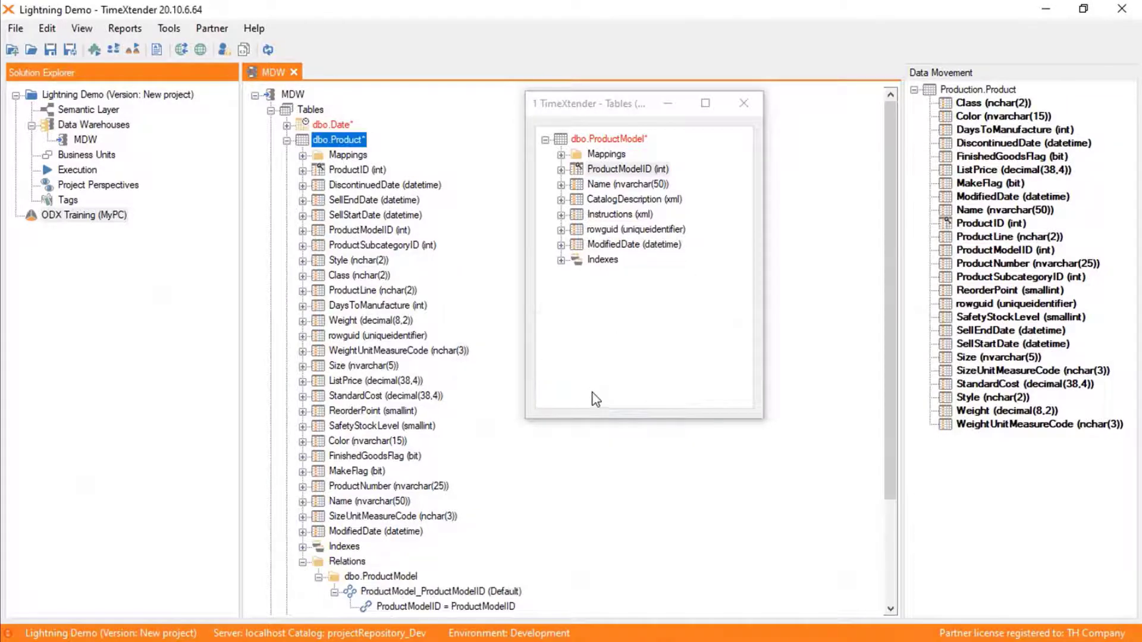
Rename the Name field of the ProductModel table to ProductModelName
click(606, 185)
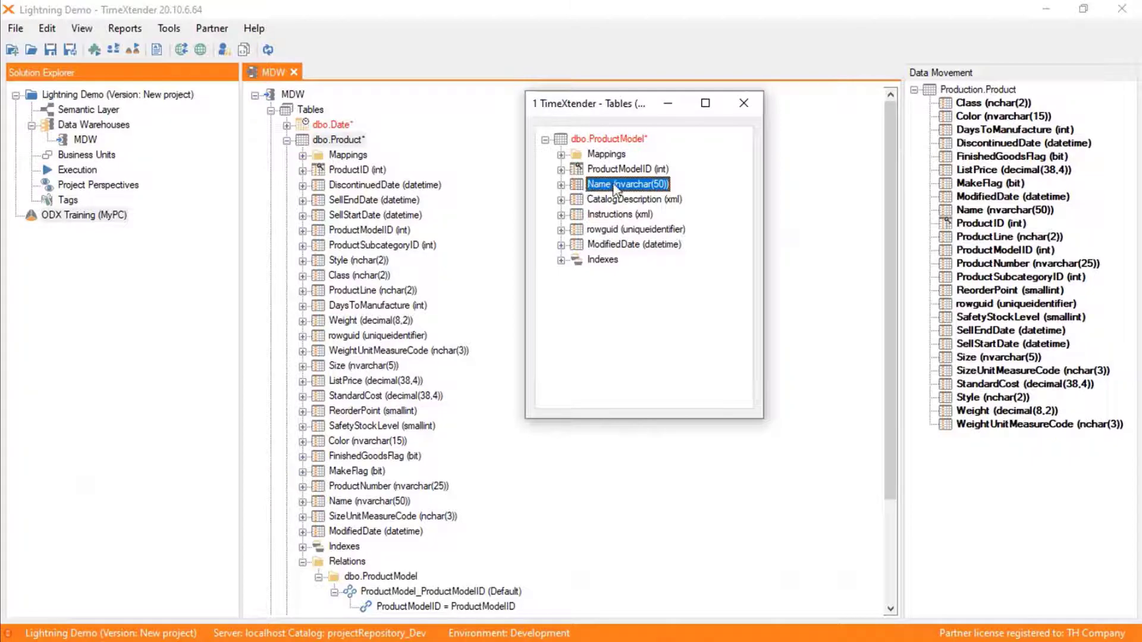
right_click(615, 190)
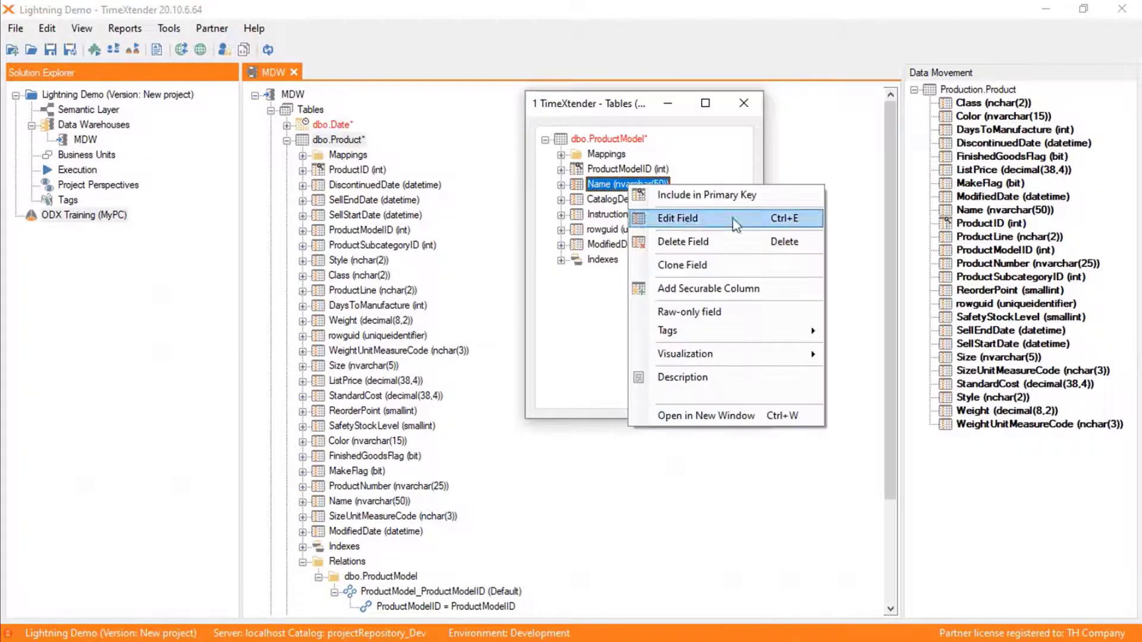
click(756, 223)
key(Left)
text(Product)
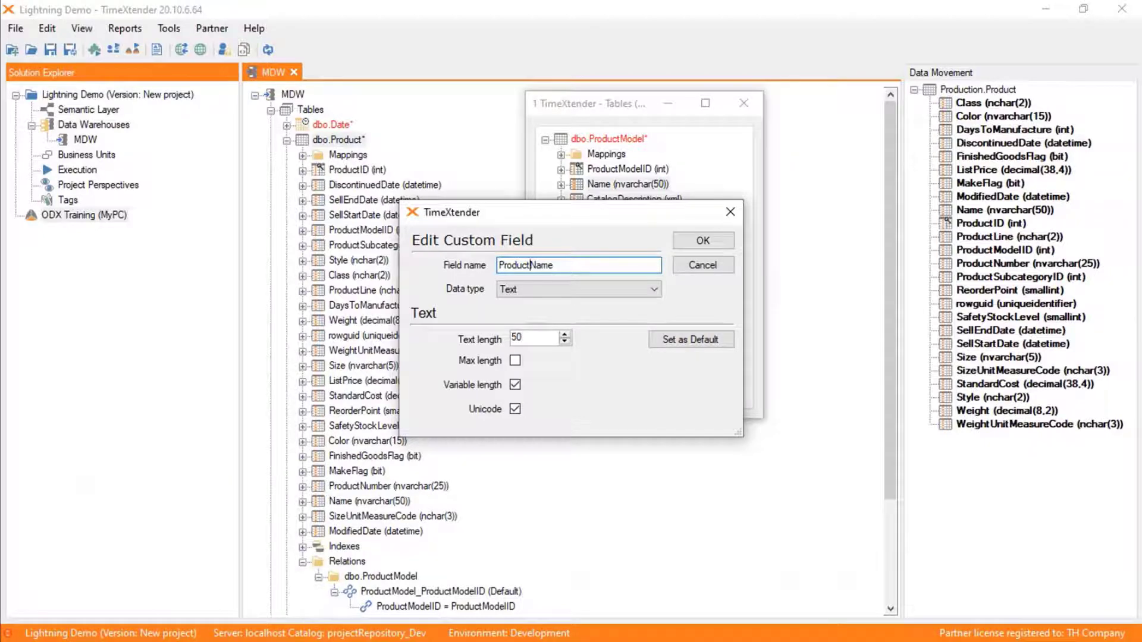
text(Model)
click(701, 239)
Add ProductModelName to the Product table as a conditional lookup field using the default relation instead of joins
drag(625, 189, 343, 145)
click(623, 382)
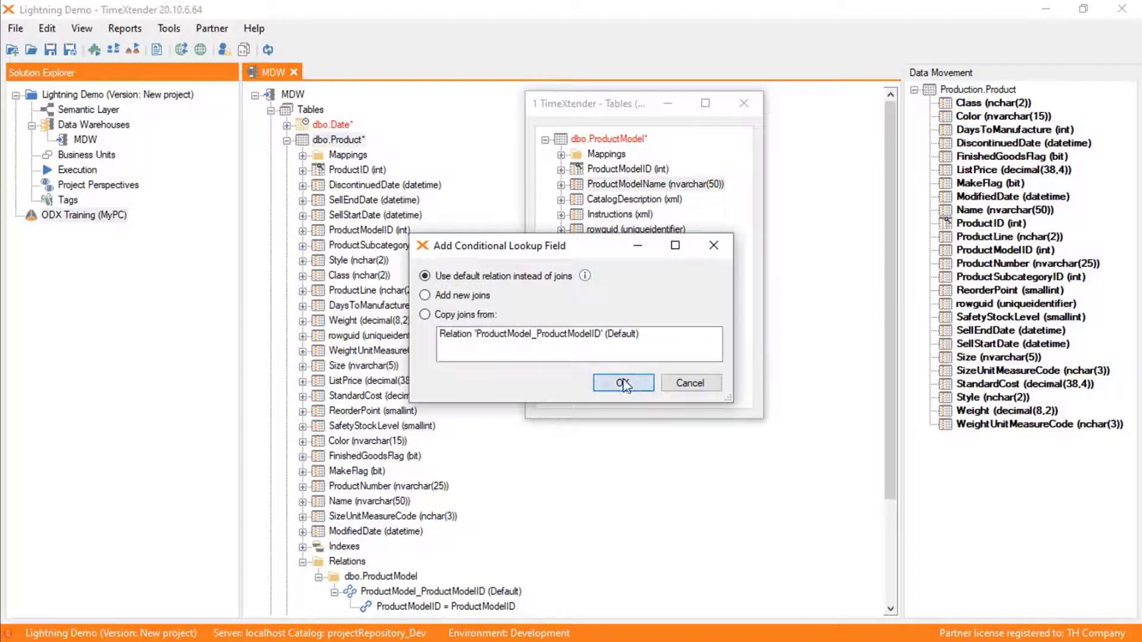
Close the separate ProductModel window and show the fields of the Person and Customer tables instead of Product
click(743, 103)
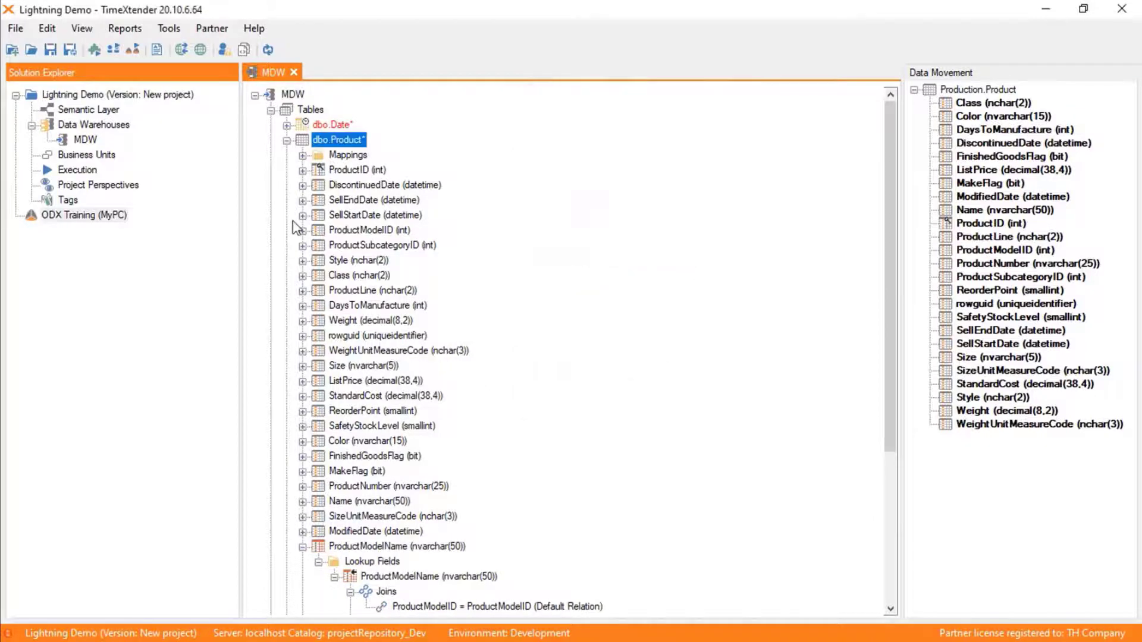
click(287, 140)
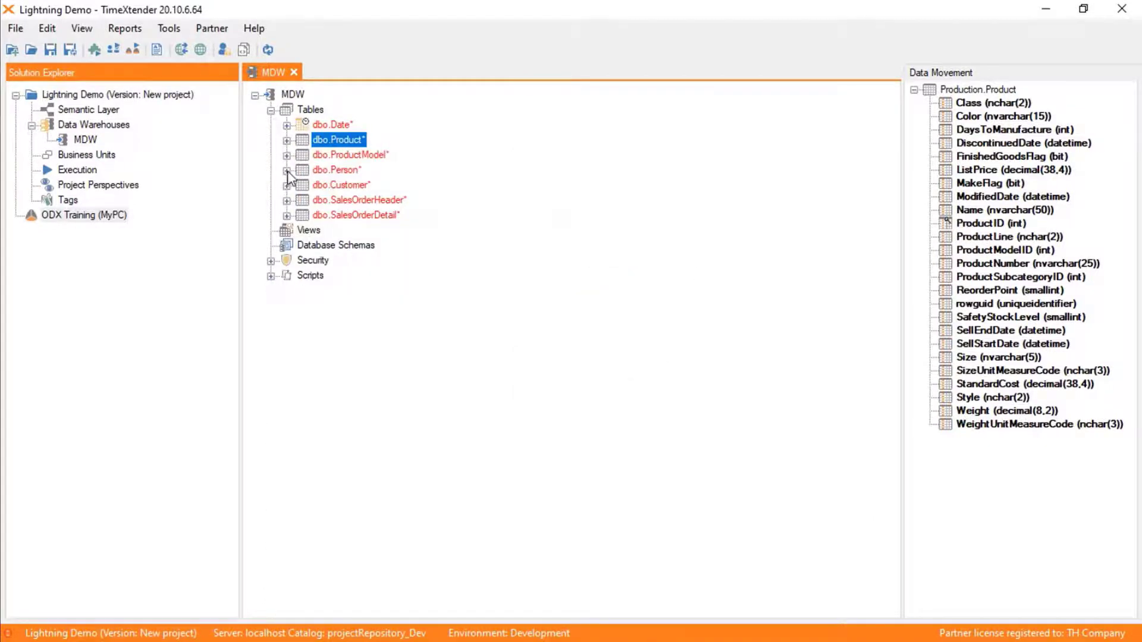
click(287, 170)
click(287, 411)
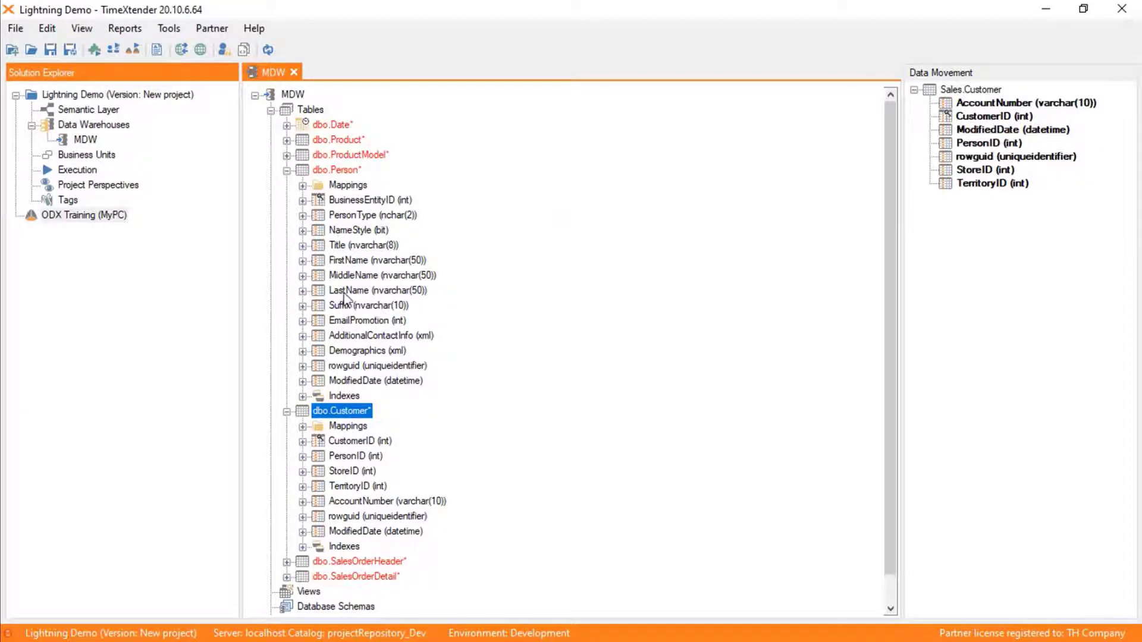
Add a variable-length text field named FullName with length 50 to the Person table
click(341, 170)
right_click(342, 173)
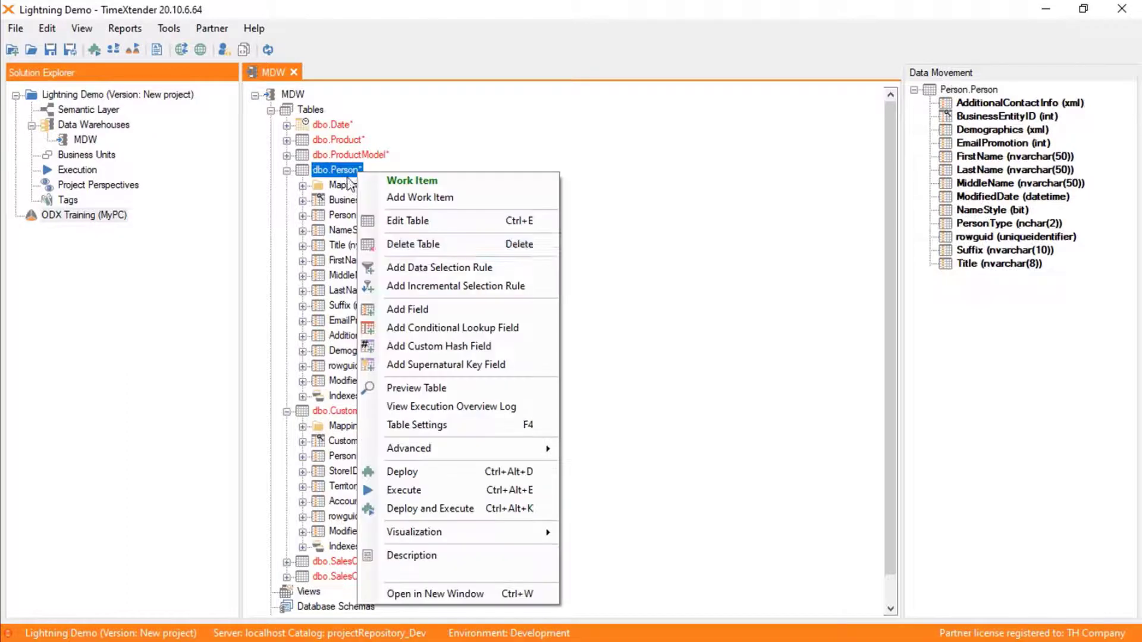
click(416, 308)
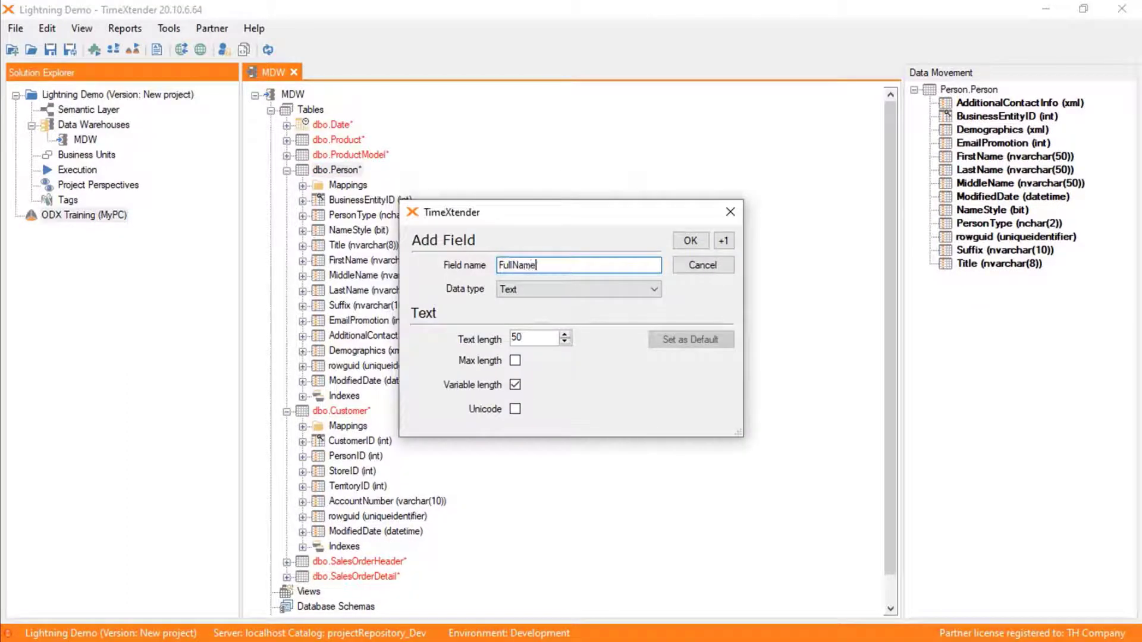
click(690, 241)
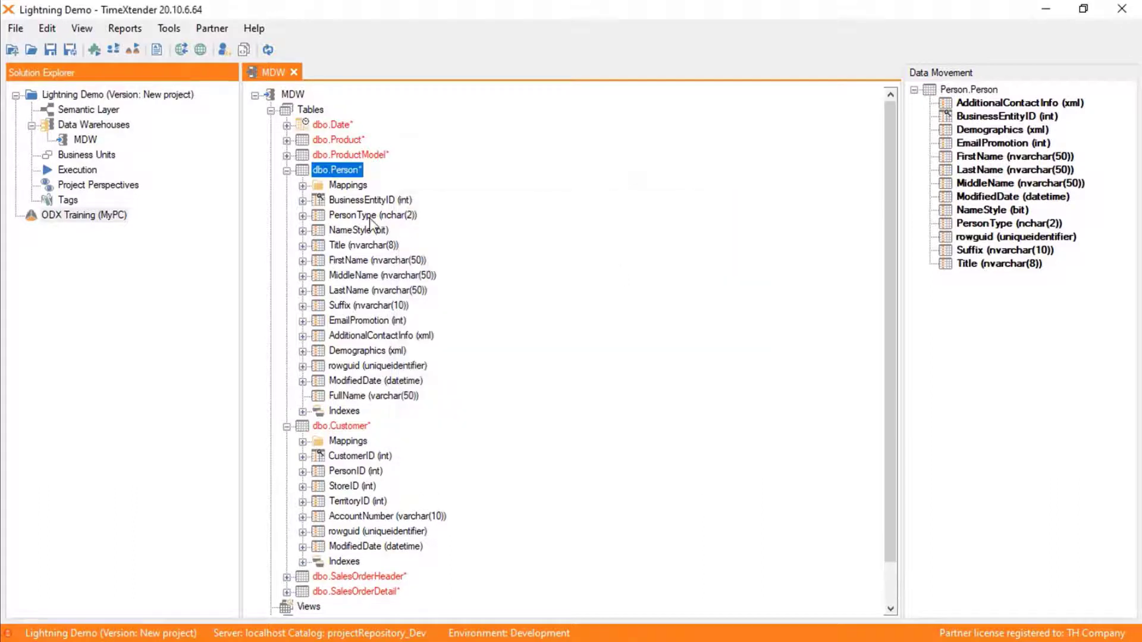
Give the FullName field of the Person table a custom value transformation with the SQL [FirstName]+' '+[LastName]
right_click(381, 396)
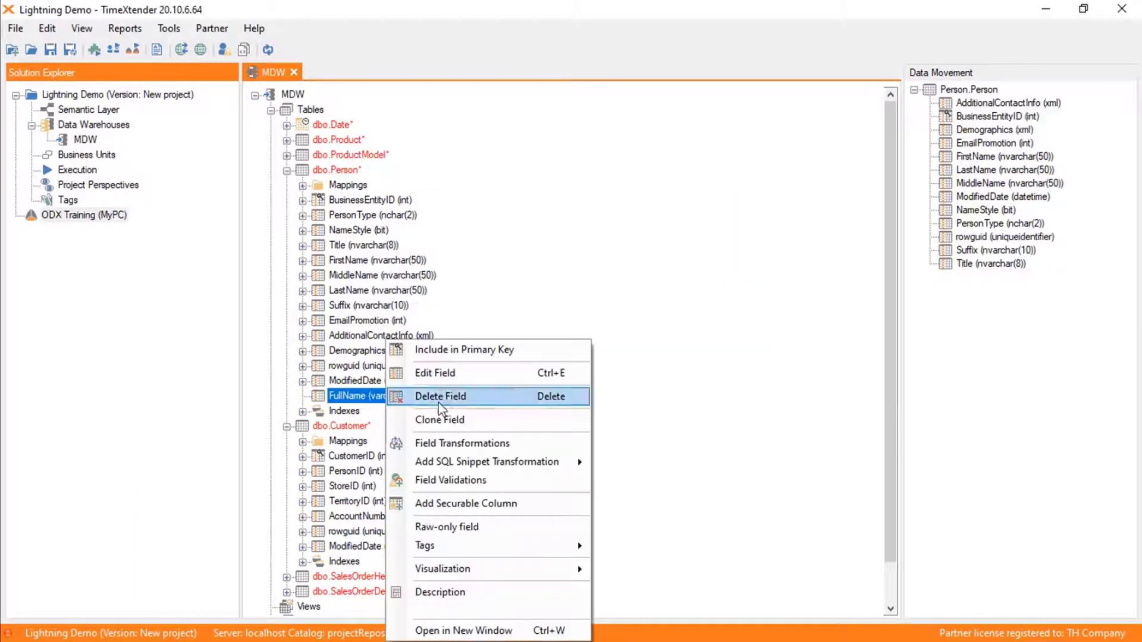
click(476, 444)
click(1102, 604)
click(475, 239)
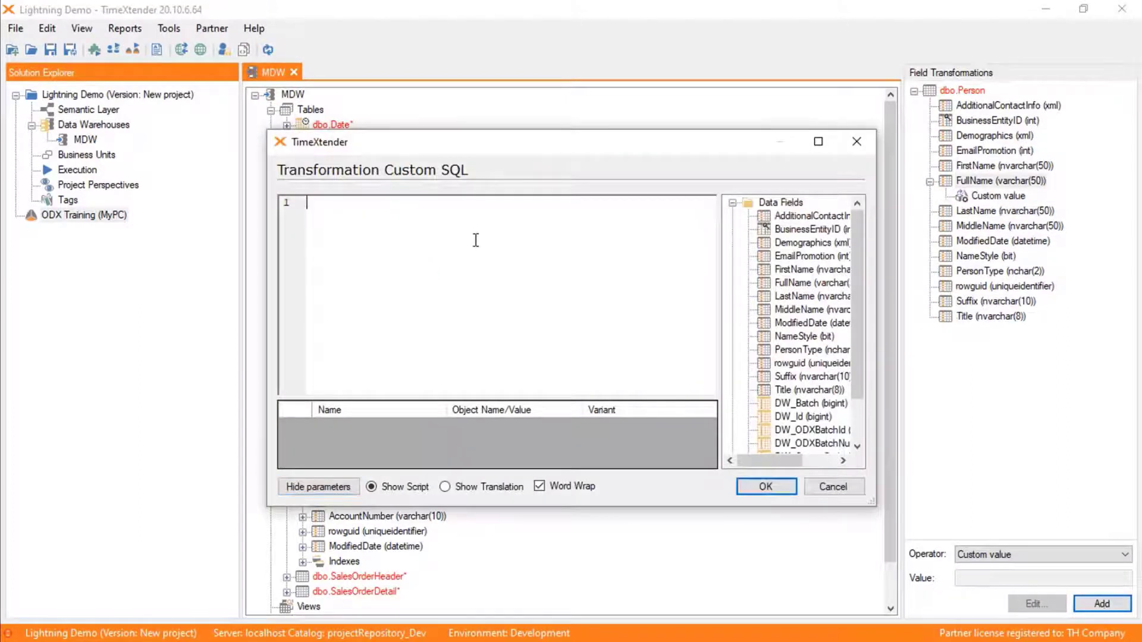
text(First)
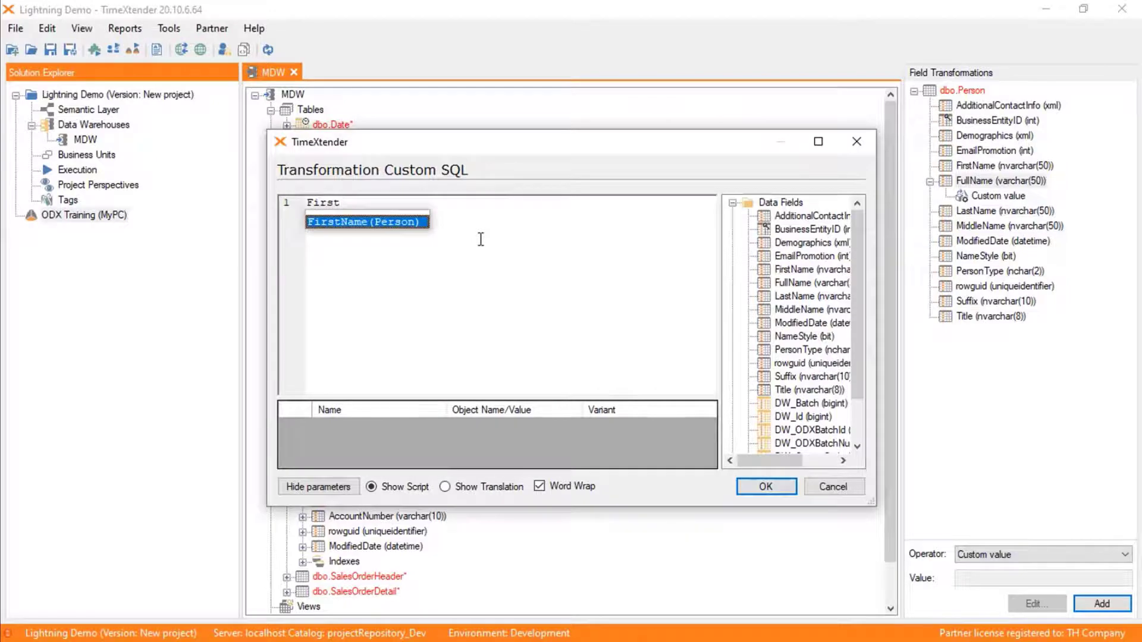
key(Return)
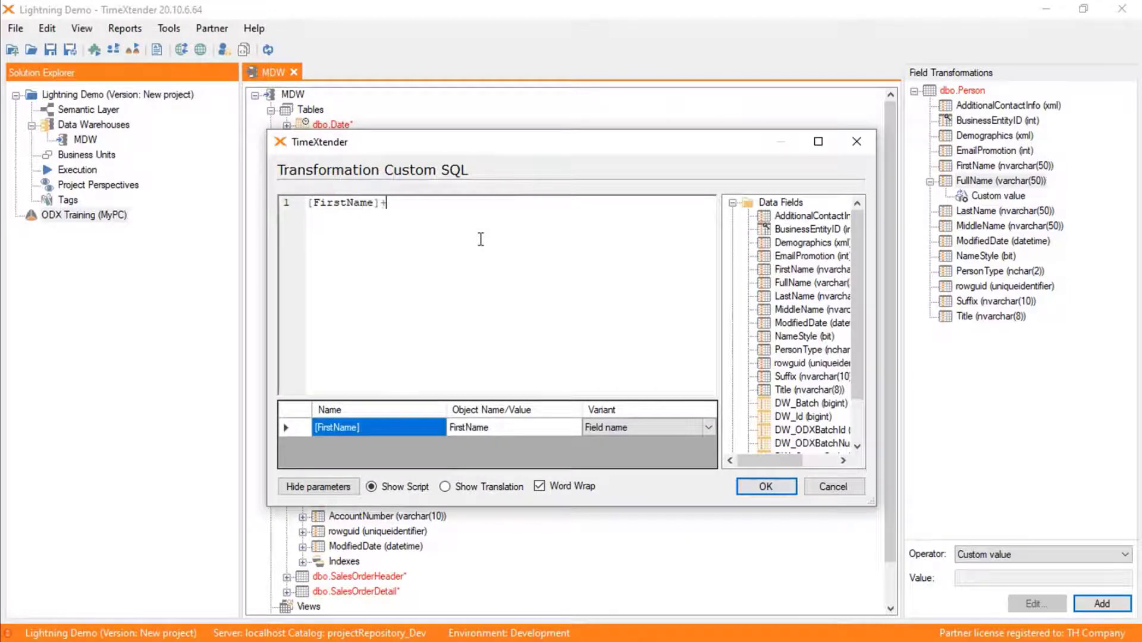
text(+' '+[Las)
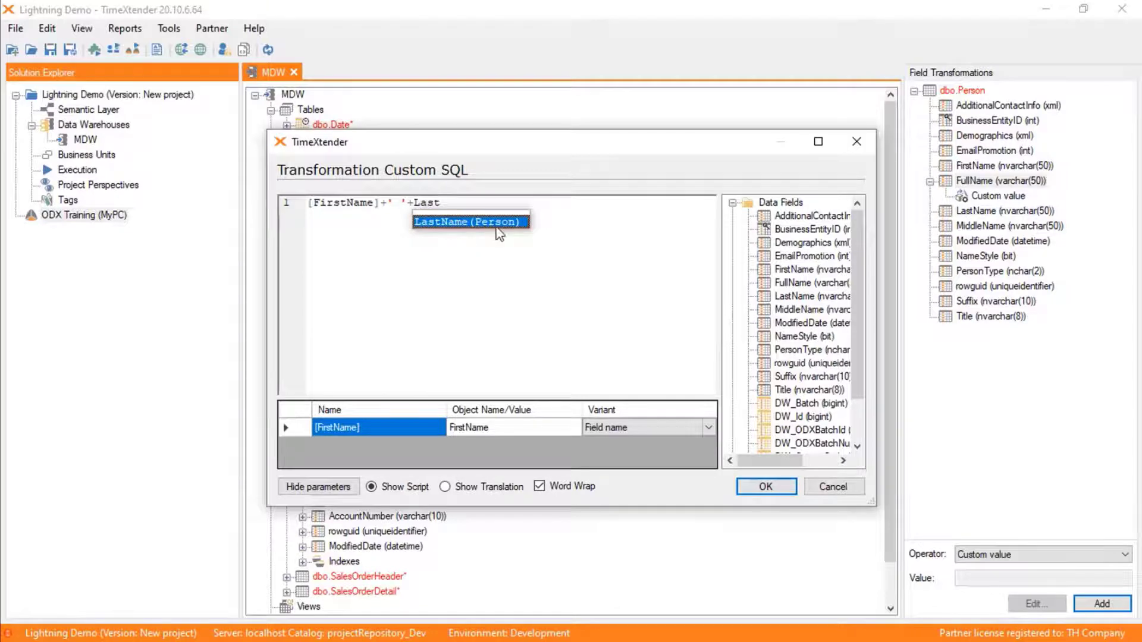
text(t)
key(Return)
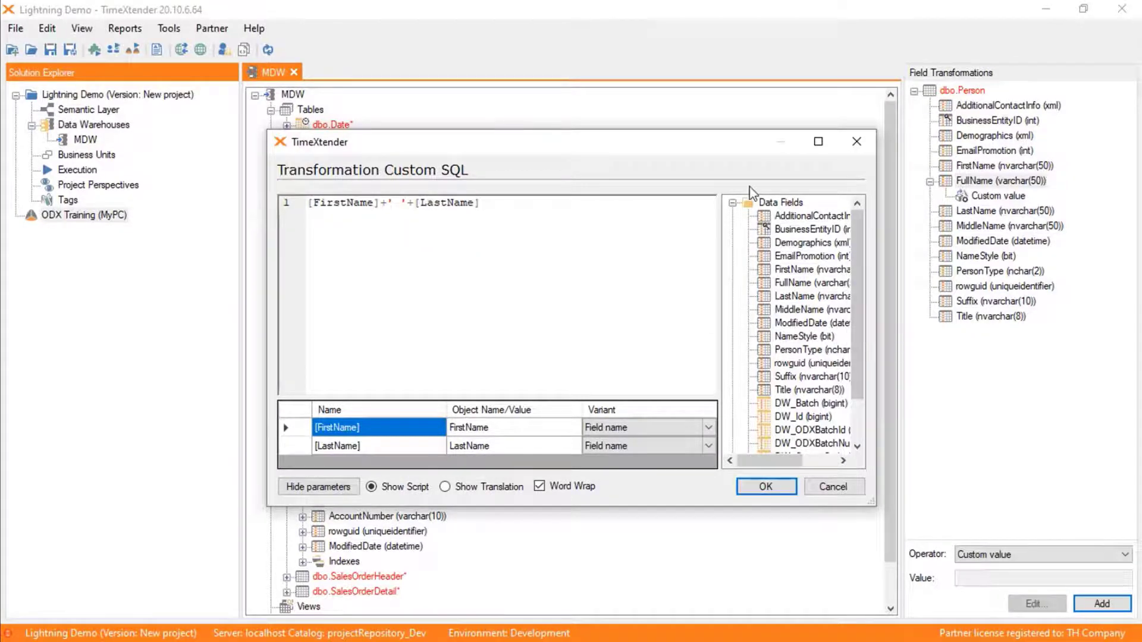
click(764, 486)
Create a relation between BusinessEntityID of the Person table and PersonID of the Customer table
drag(332, 399, 340, 444)
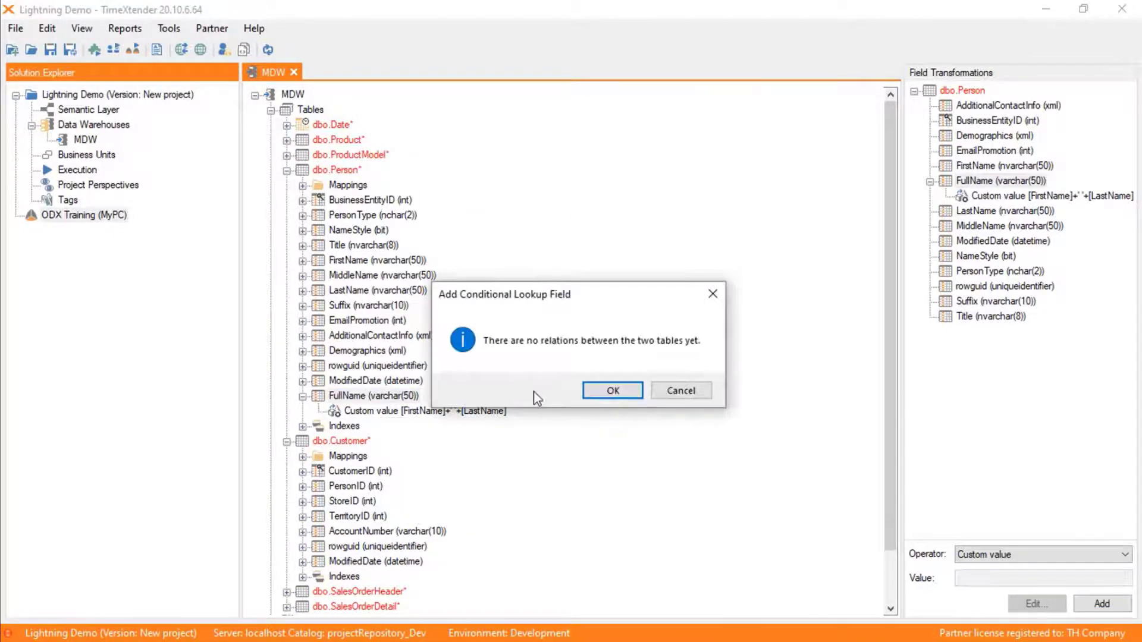
click(680, 392)
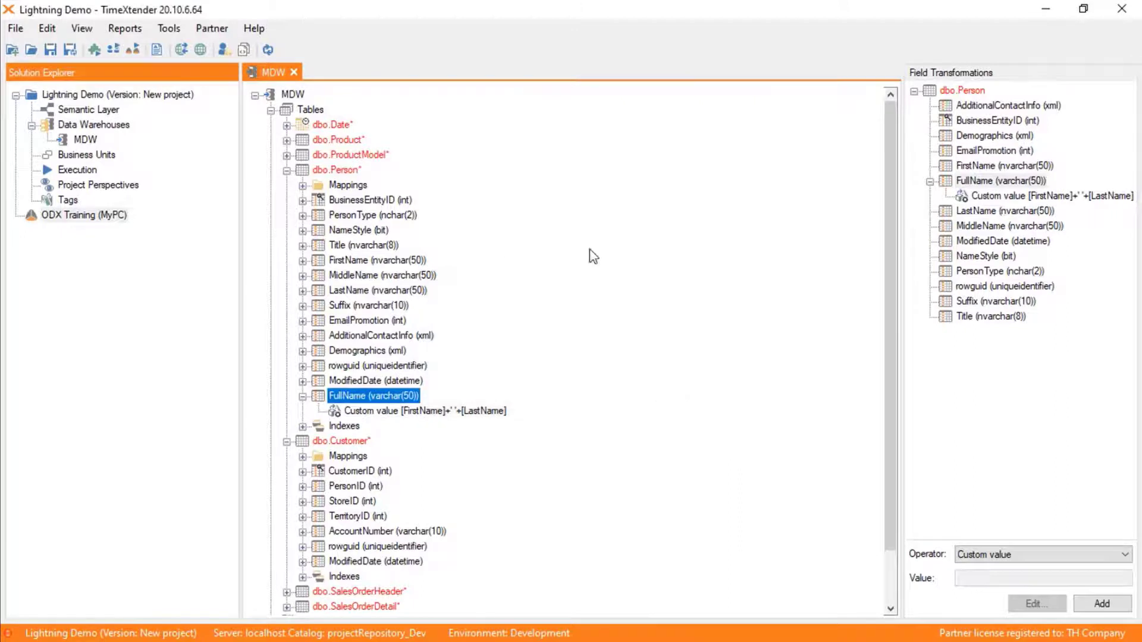
click(358, 201)
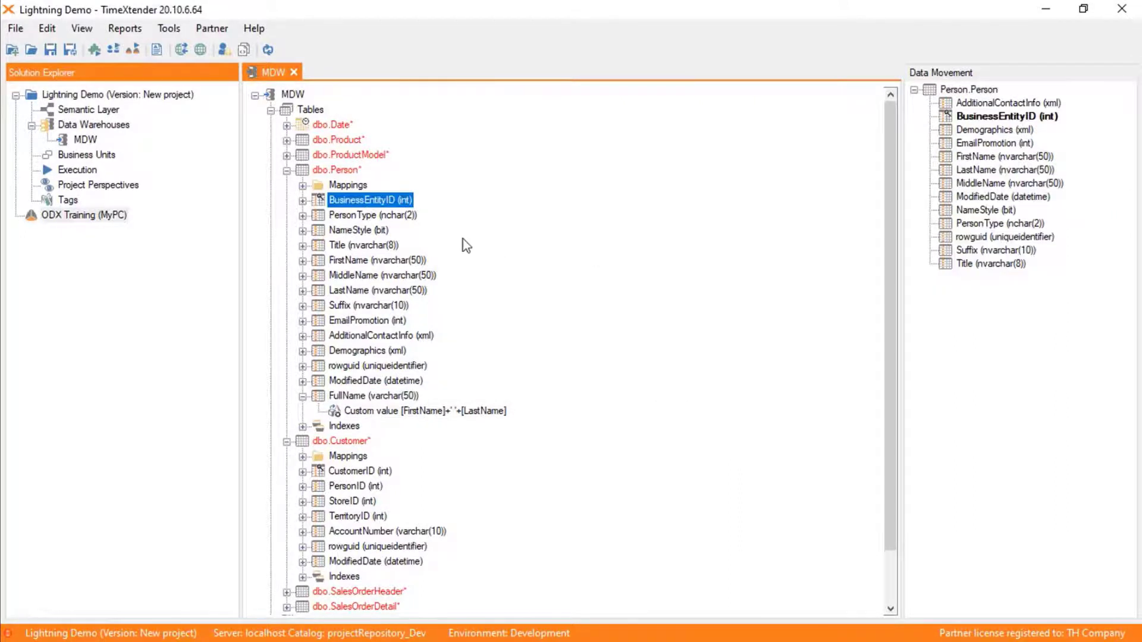
scroll(458, 241, down, 2)
drag(373, 147, 344, 431)
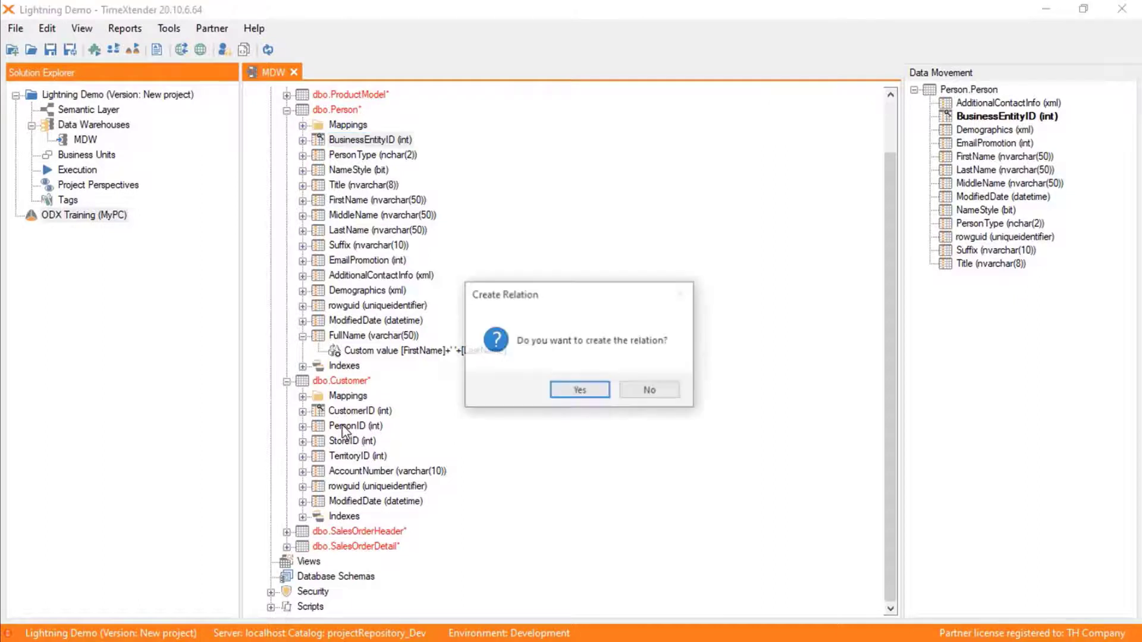
click(582, 389)
Add FullName to the Customer table as a conditional lookup field using the default relation, and collapse the Person and Customer tables
drag(337, 332, 333, 381)
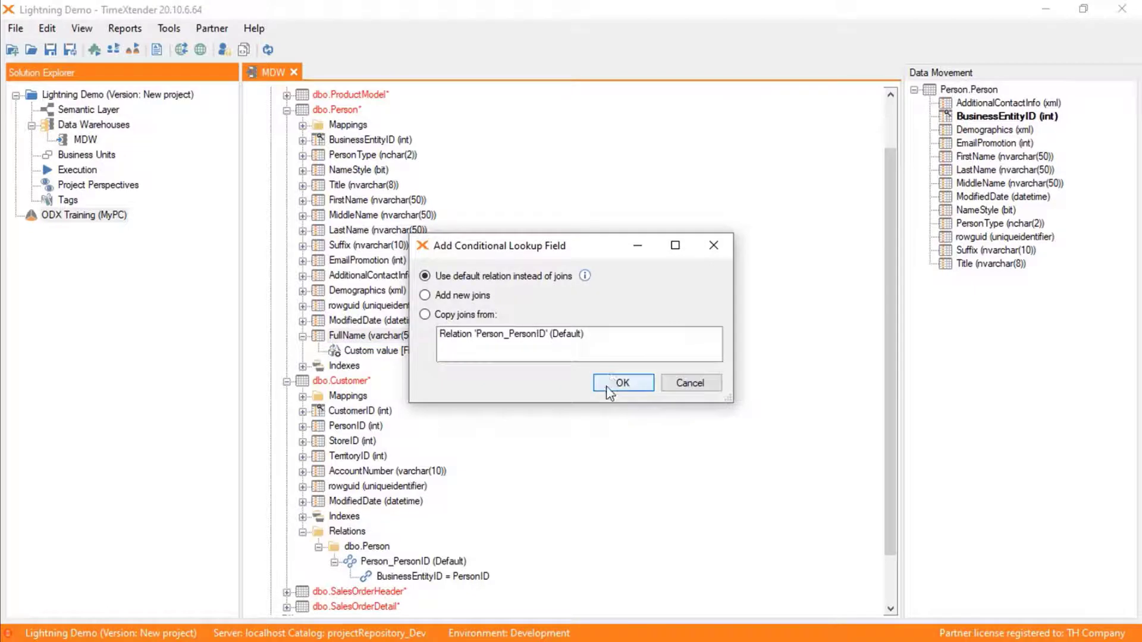
click(623, 383)
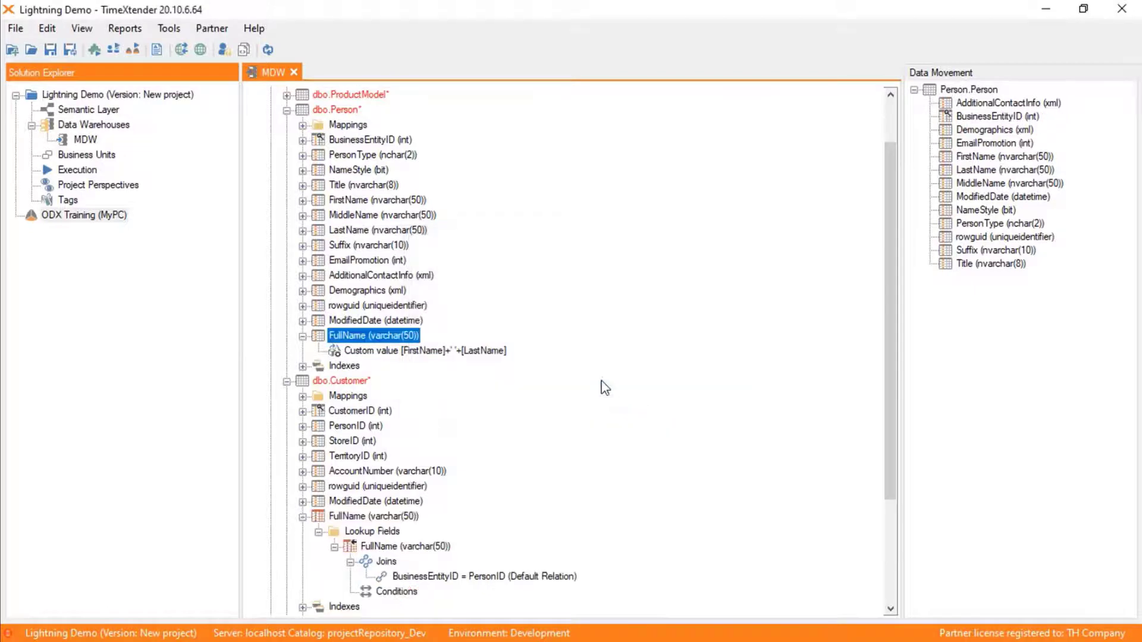
click(286, 110)
click(286, 185)
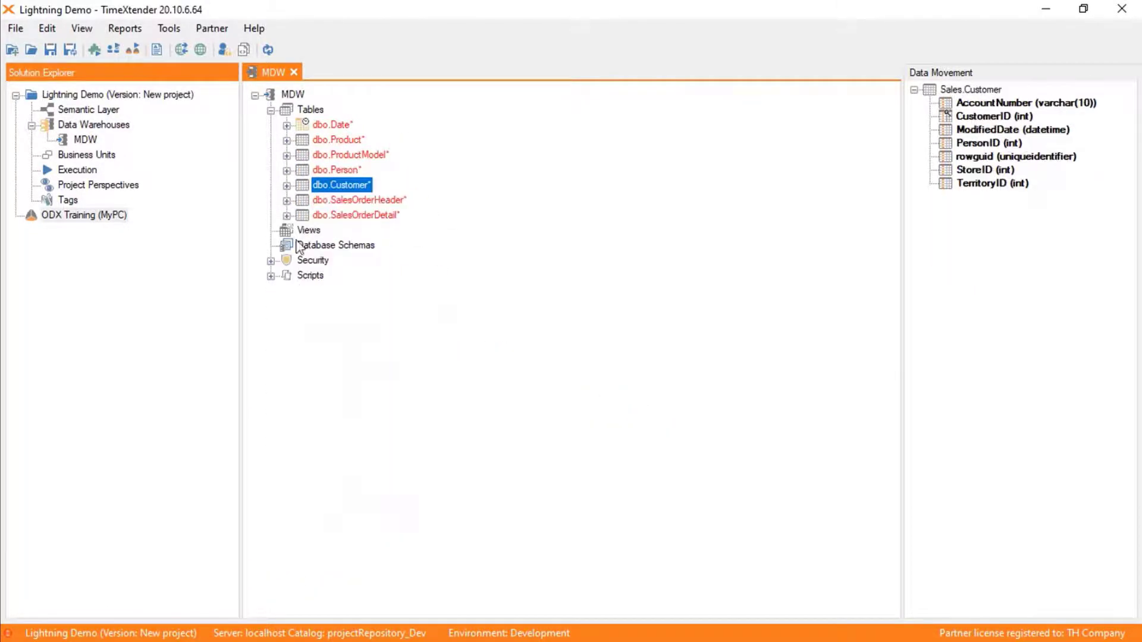
Open the SalesOrderHeader table in its own enlarged window and show the fields of both SalesOrderHeader and SalesOrderDetail
click(314, 204)
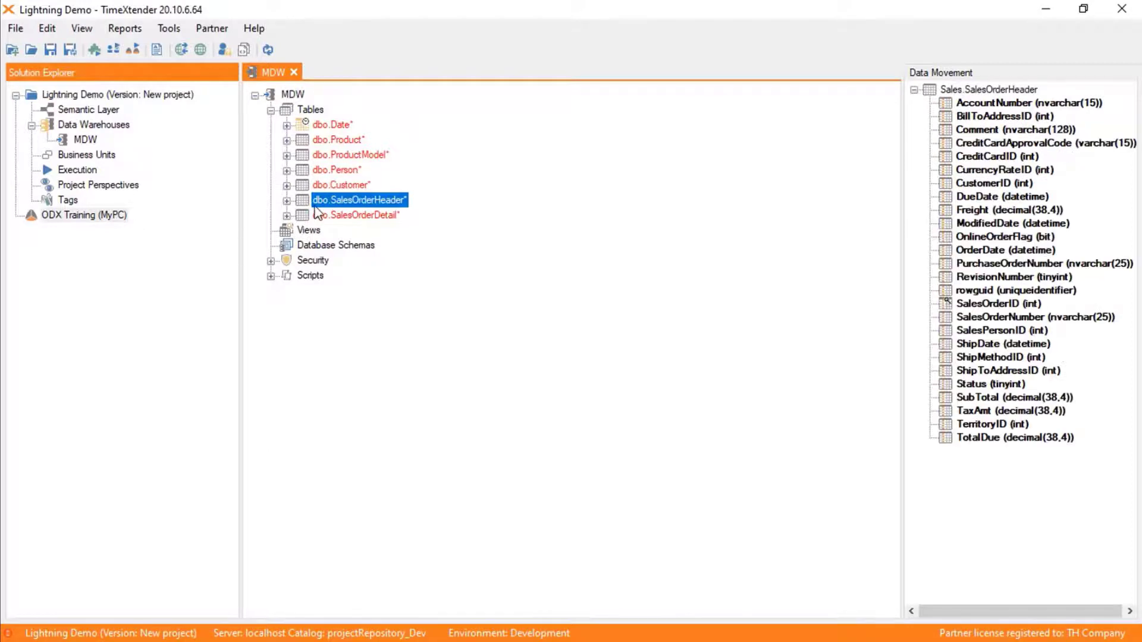
key(space)
drag(381, 228, 622, 127)
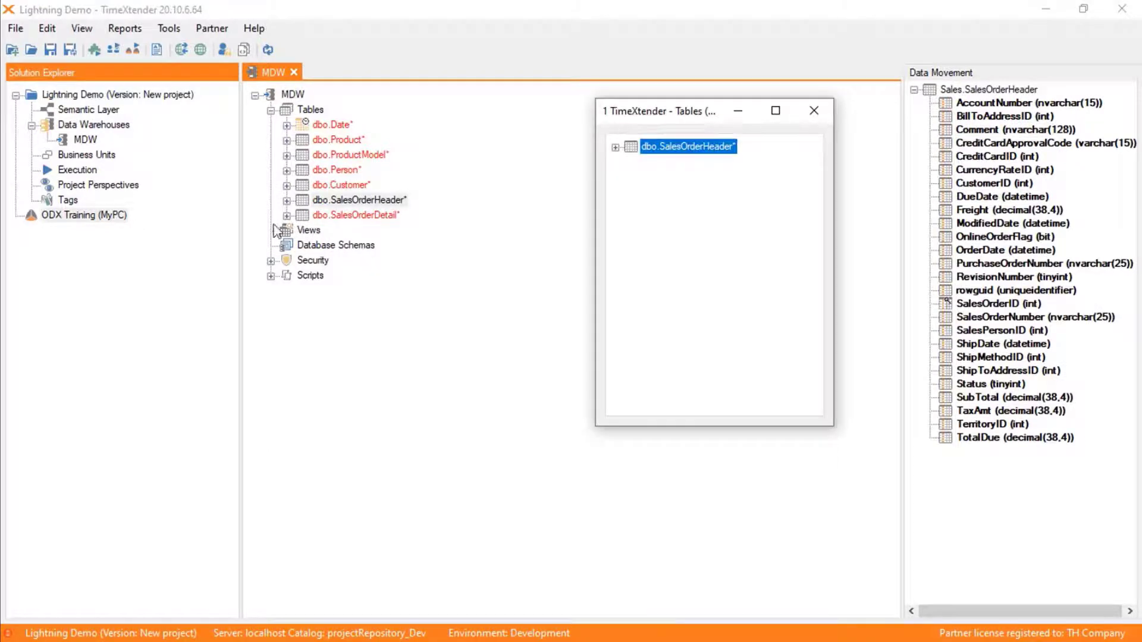
click(286, 215)
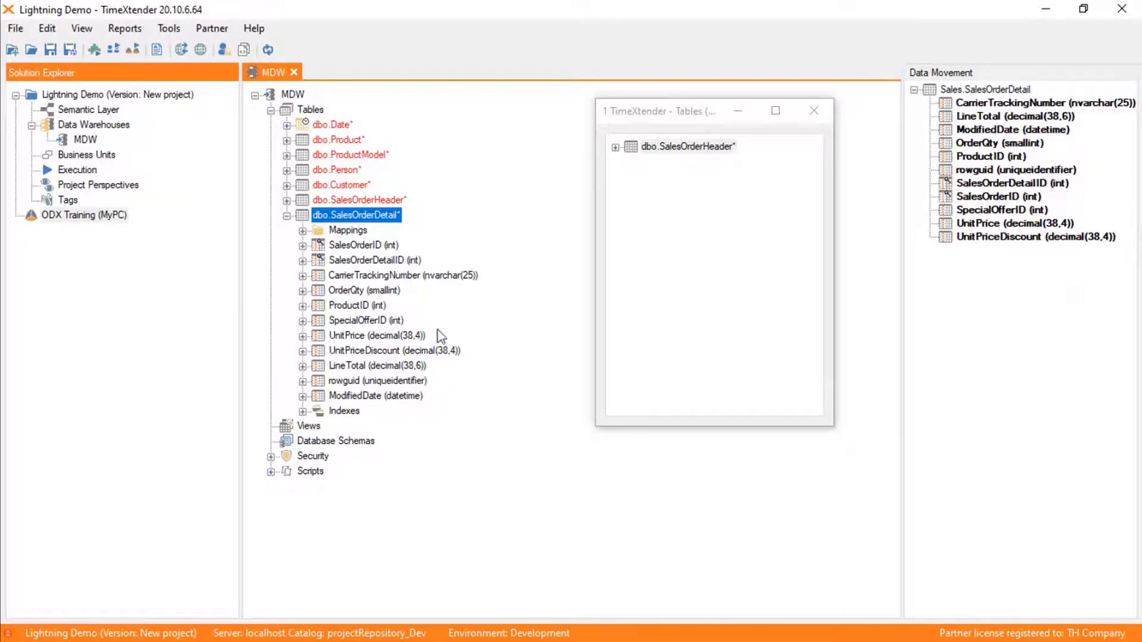
click(615, 148)
drag(723, 427, 741, 614)
drag(684, 119, 681, 72)
Create a relation between the SalesOrderID fields of the SalesOrderHeader and SalesOrderDetail tables
click(680, 131)
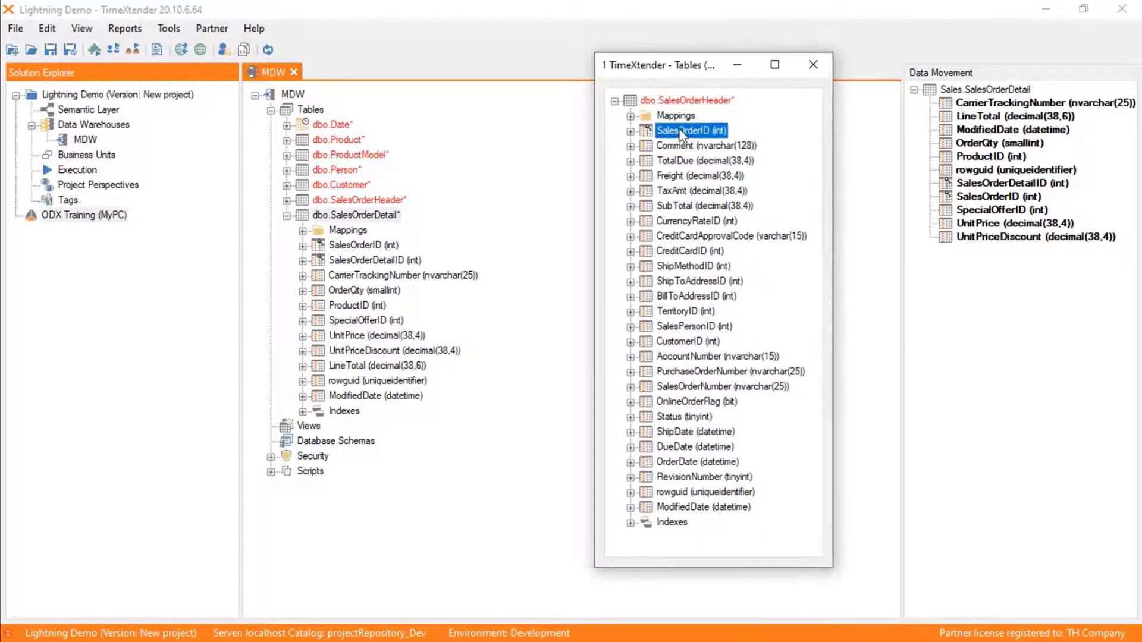
drag(402, 236, 365, 248)
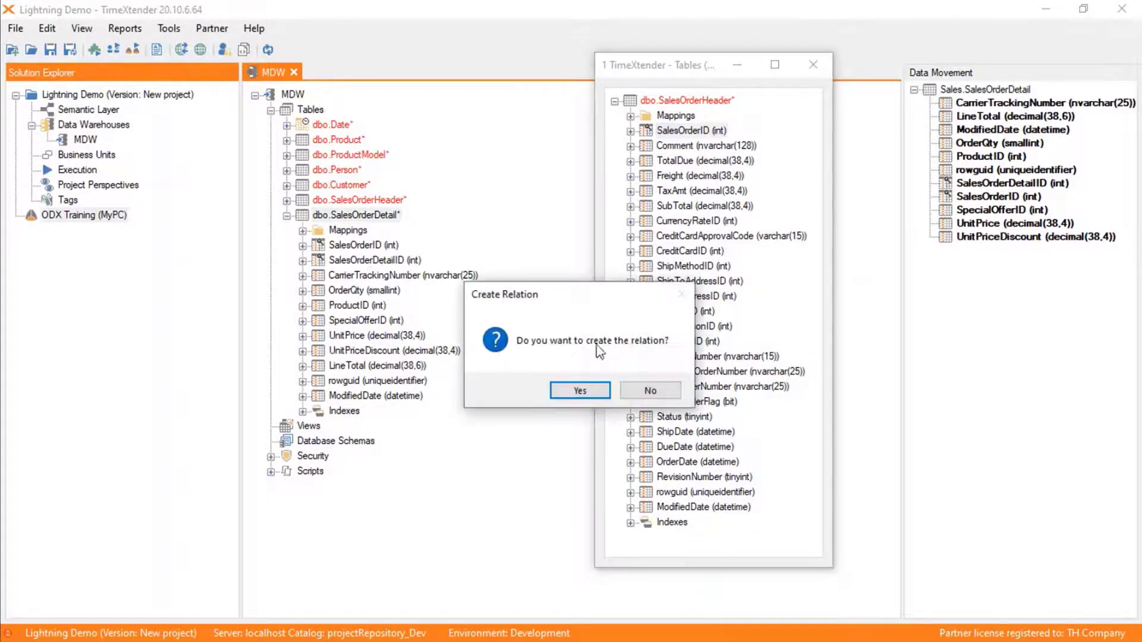
click(580, 391)
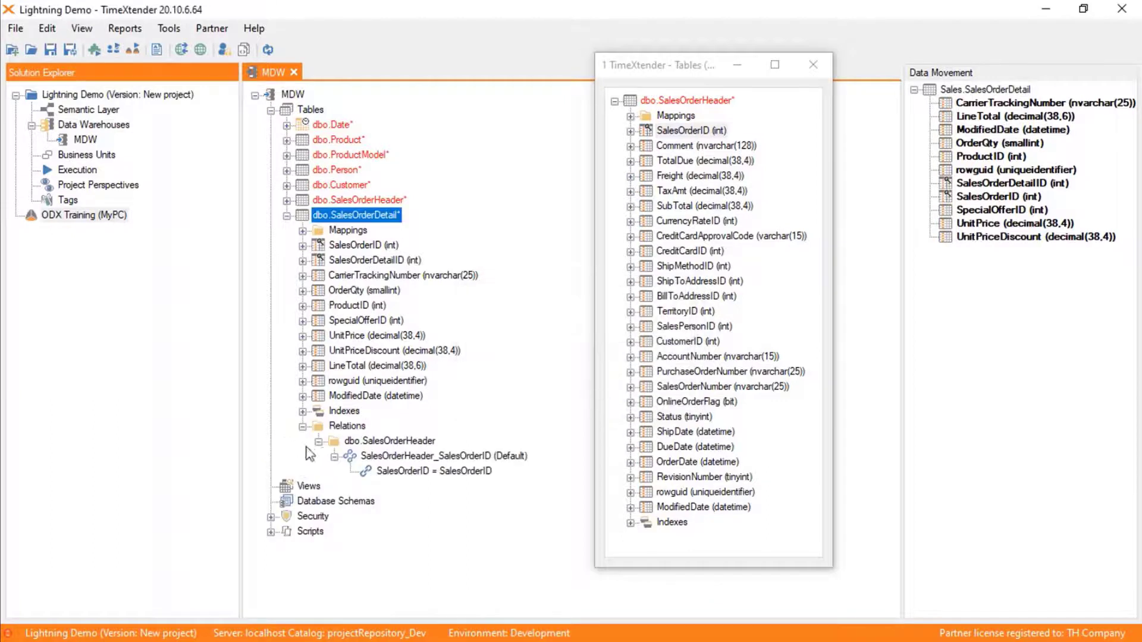
Add OrderDate and DueDate from SalesOrderHeader to SalesOrderDetail as conditional lookup fields using the default relation
click(687, 448)
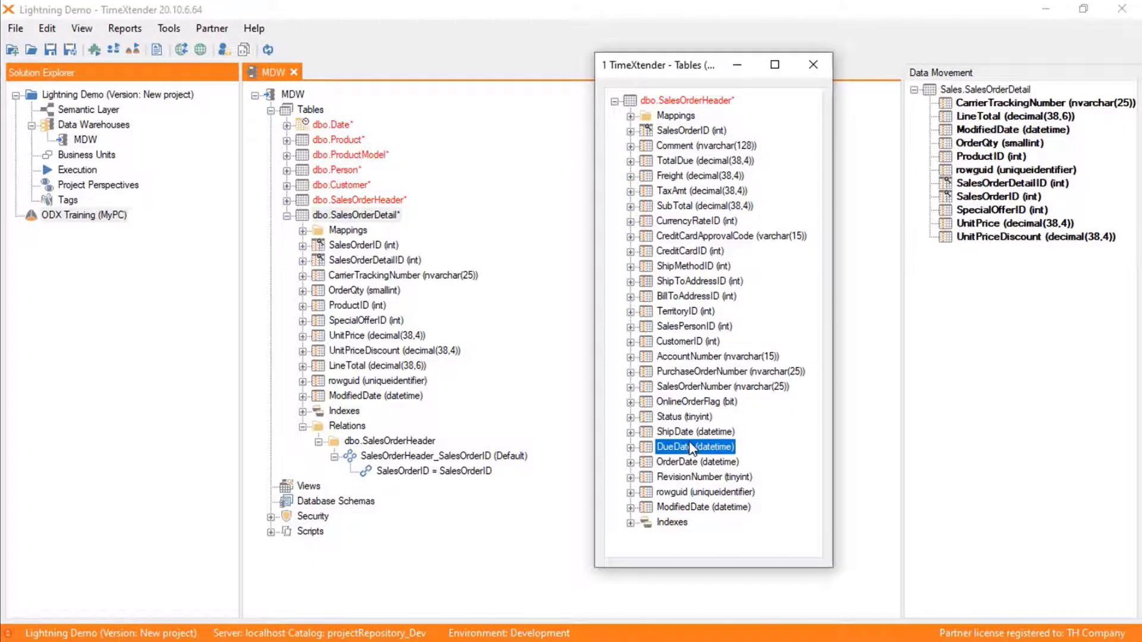
drag(690, 467, 359, 218)
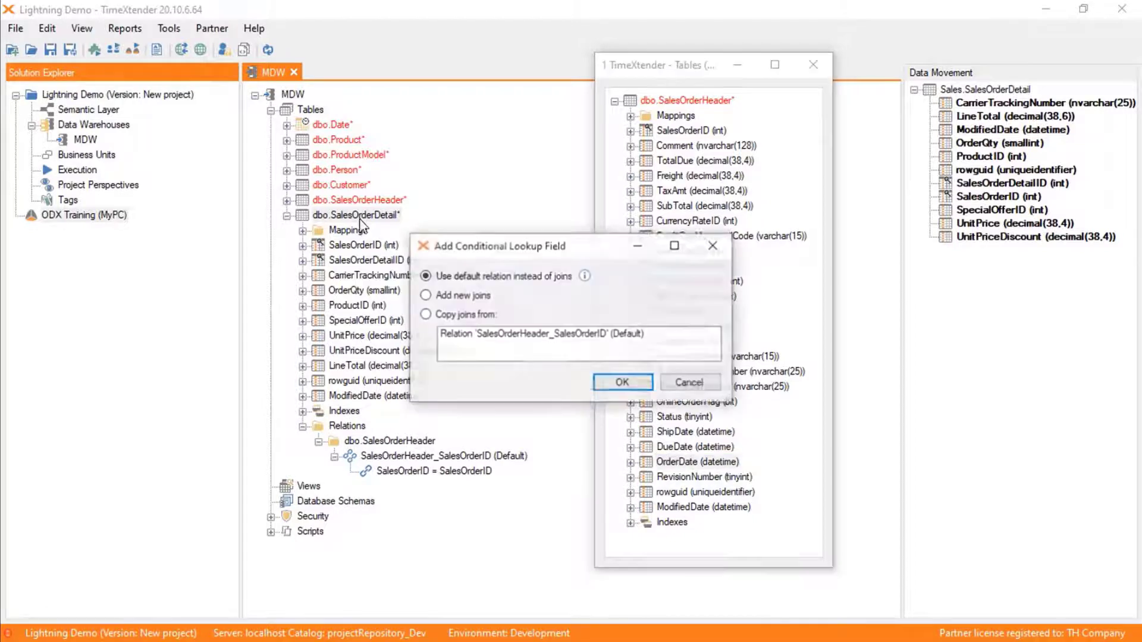
click(620, 384)
drag(696, 447, 349, 214)
click(621, 383)
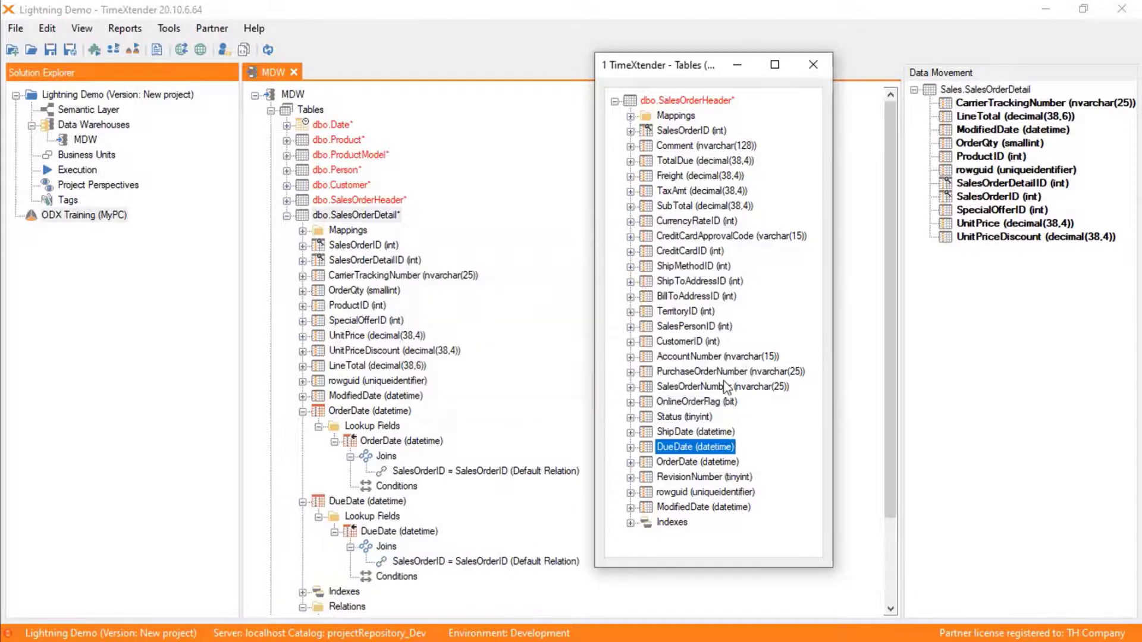
Add CustomerID and SalesPersonID from SalesOrderHeader to SalesOrderDetail as conditional lookup fields using the default relation
drag(702, 342, 360, 216)
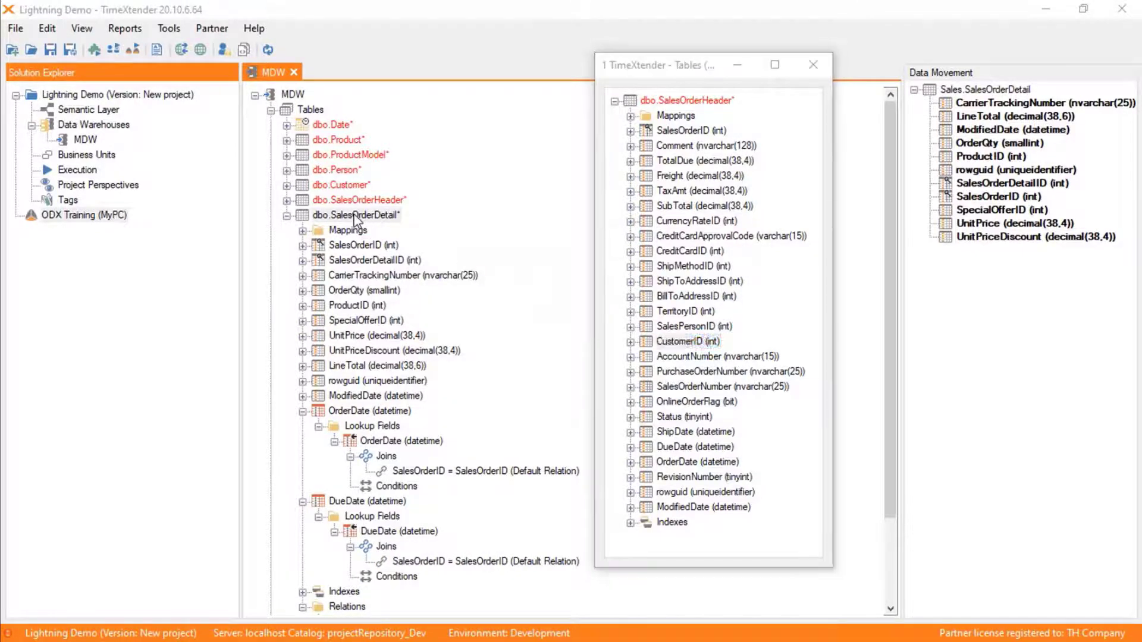
click(621, 384)
click(693, 329)
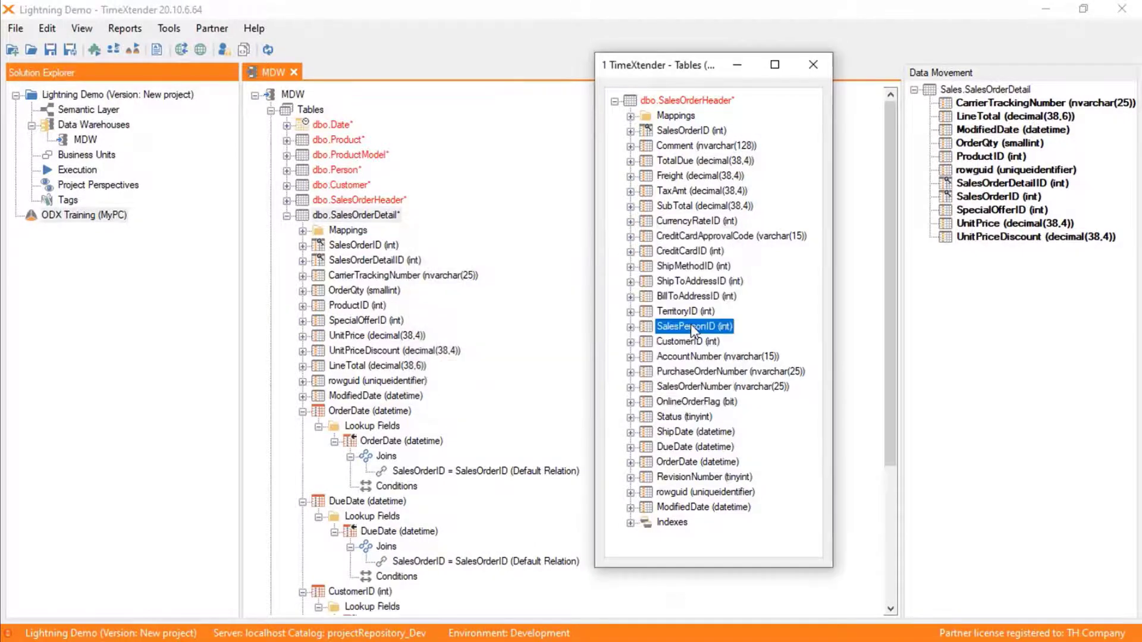
drag(705, 335, 345, 215)
click(620, 383)
Collapse the four lookup fields in the SalesOrderDetail table and close the separate SalesOrderHeader window
click(303, 412)
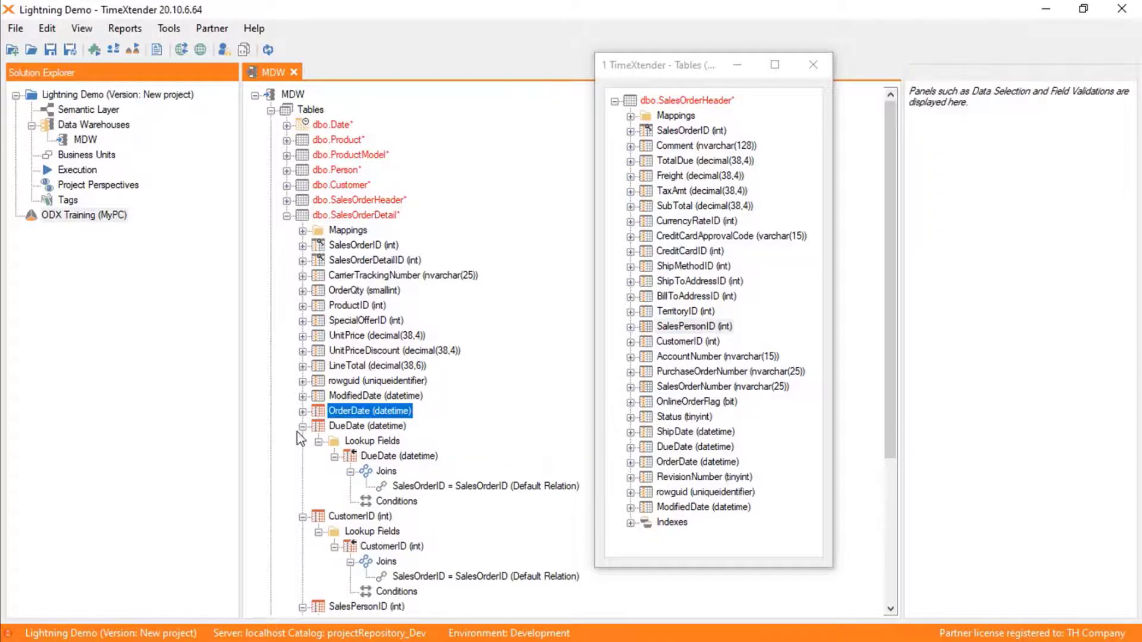
click(303, 428)
click(302, 442)
click(303, 456)
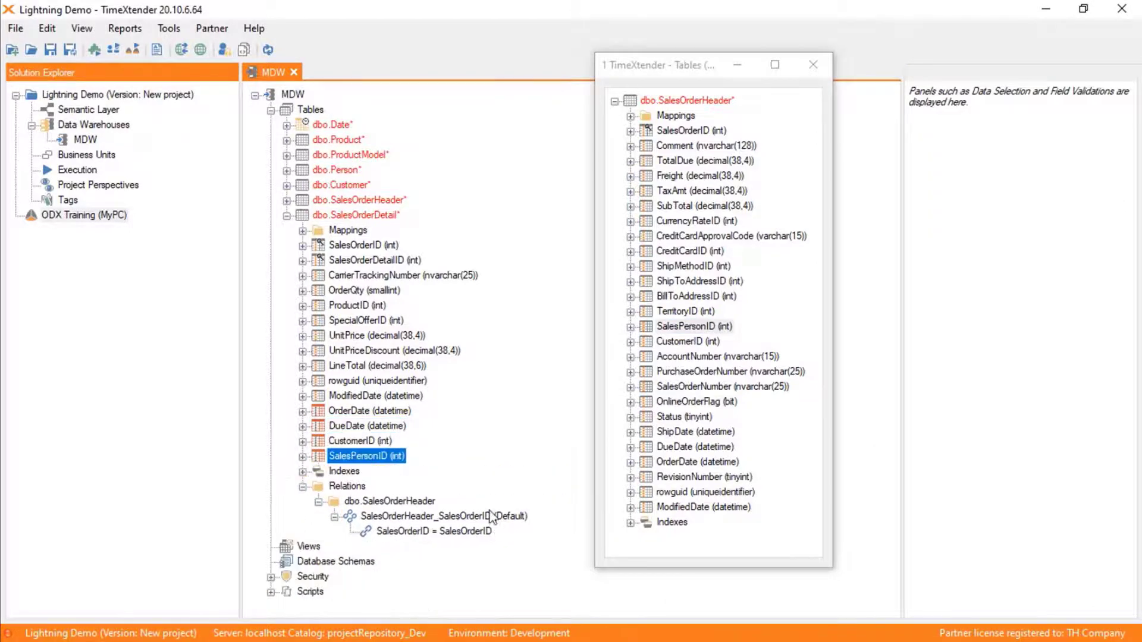
click(813, 69)
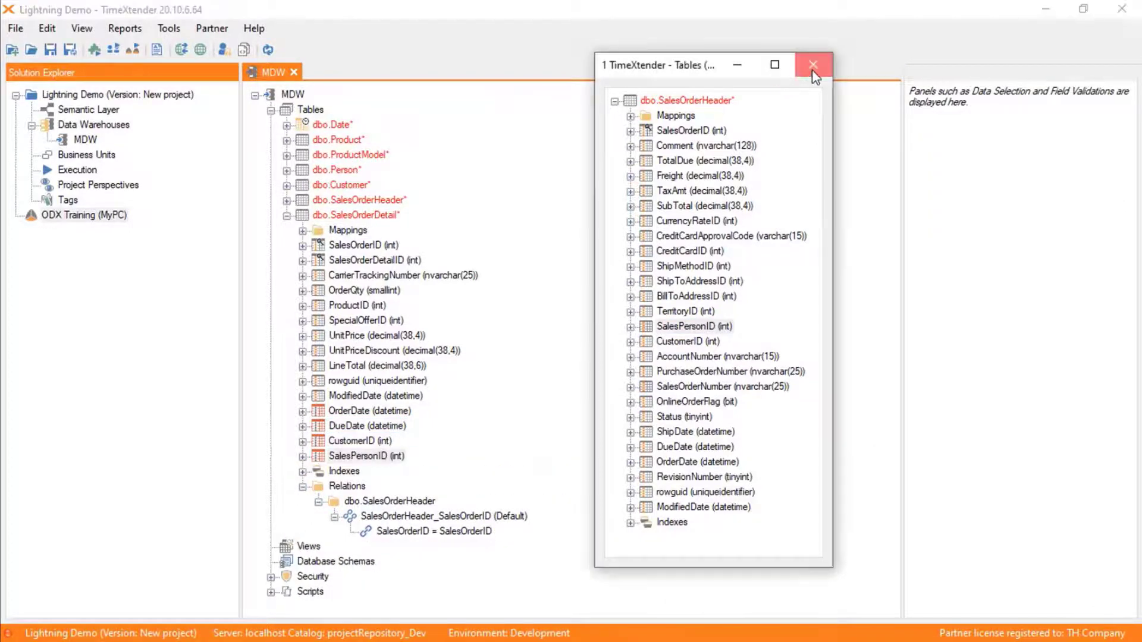
Add a numeric field named GrossLineTotal to the SalesOrderDetail table
click(357, 366)
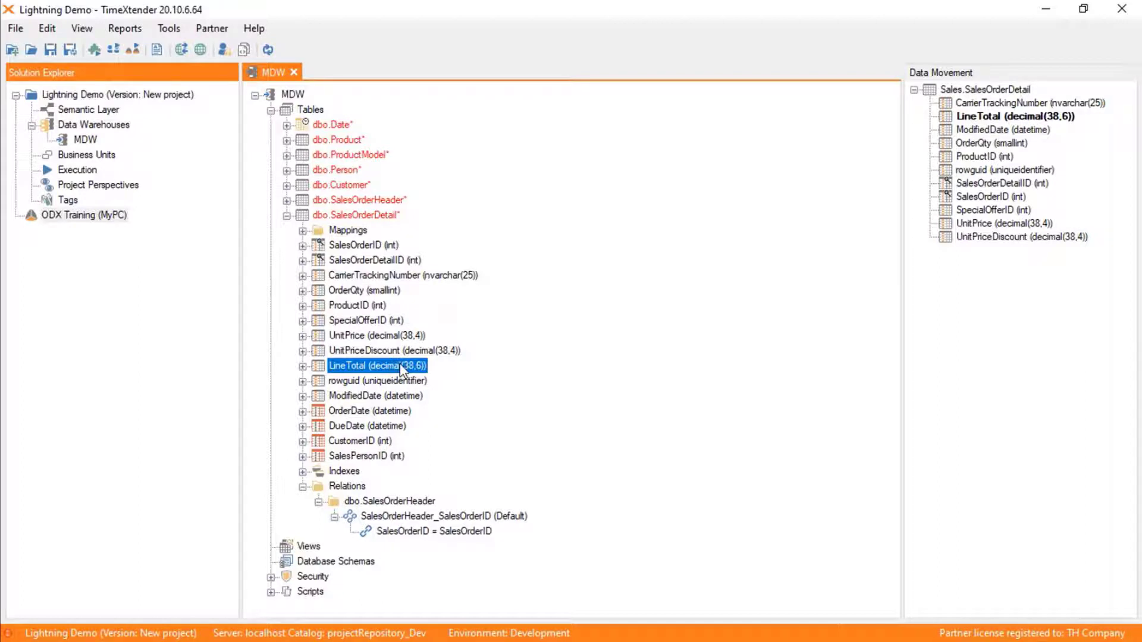
right_click(359, 219)
click(534, 345)
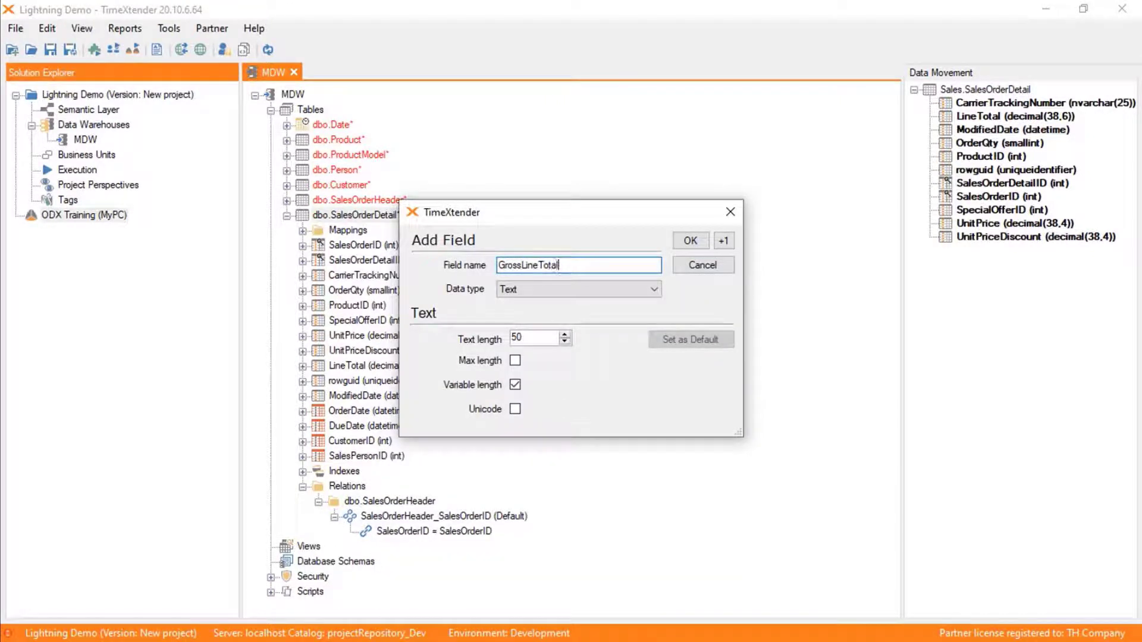
click(571, 290)
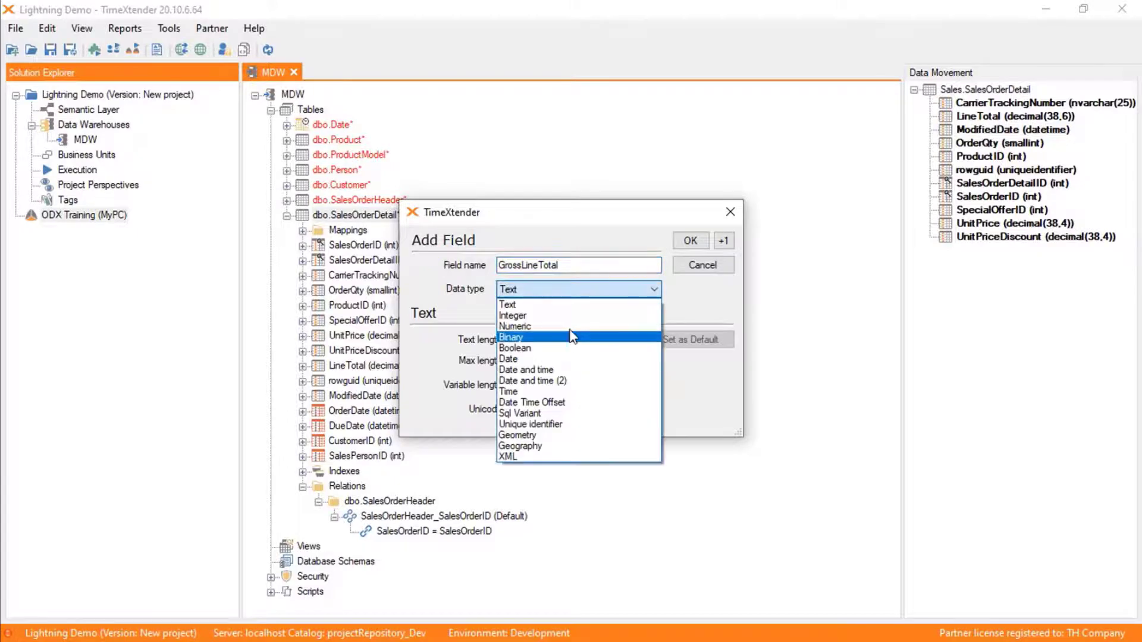
click(571, 323)
click(690, 240)
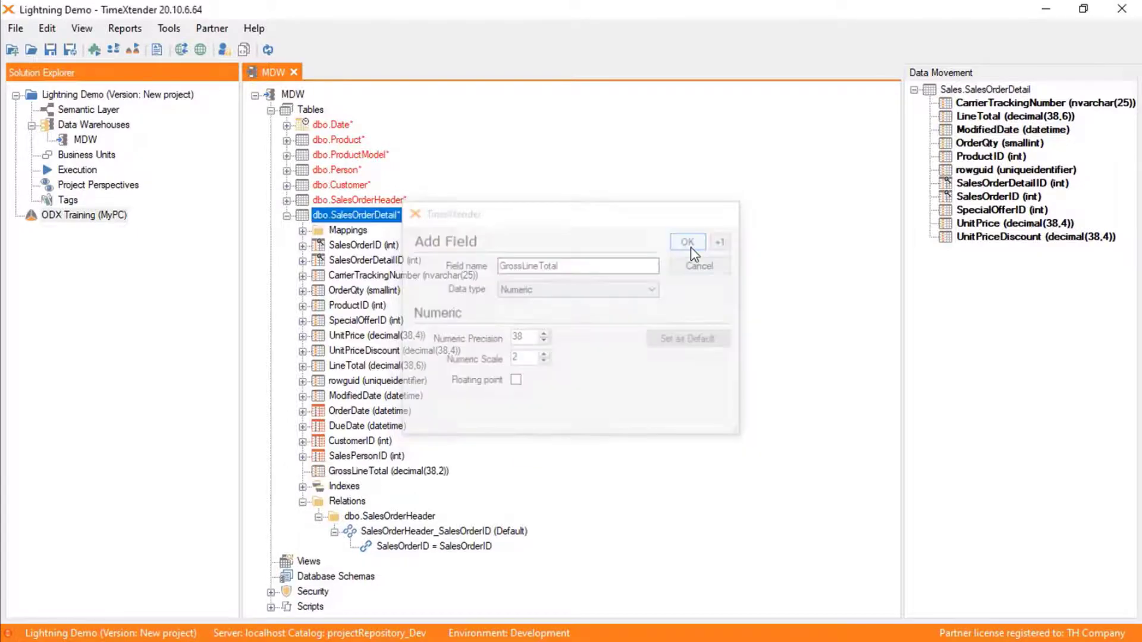
Give the GrossLineTotal field a custom value transformation of [UnitPrice]*[OrderQty]
click(365, 472)
right_click(365, 473)
click(509, 444)
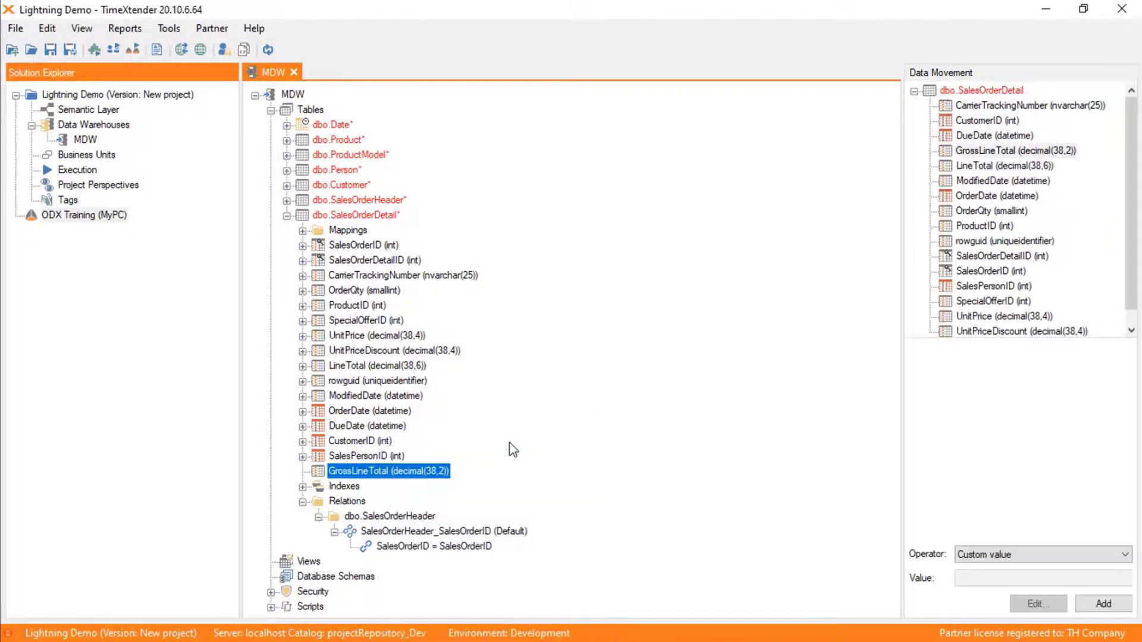
click(1102, 603)
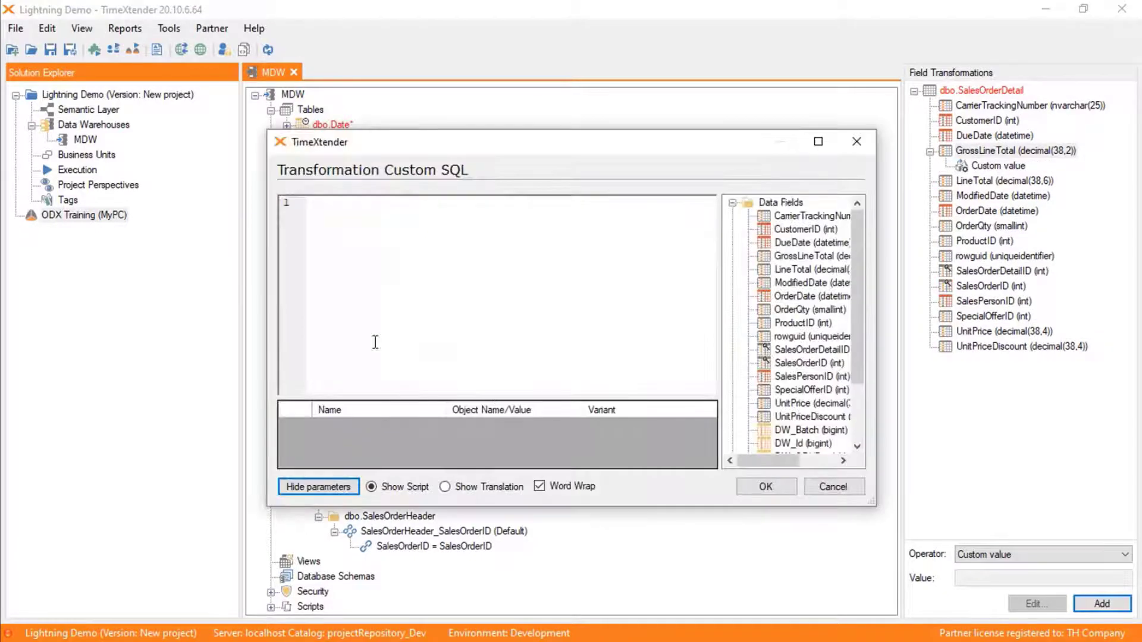
click(374, 275)
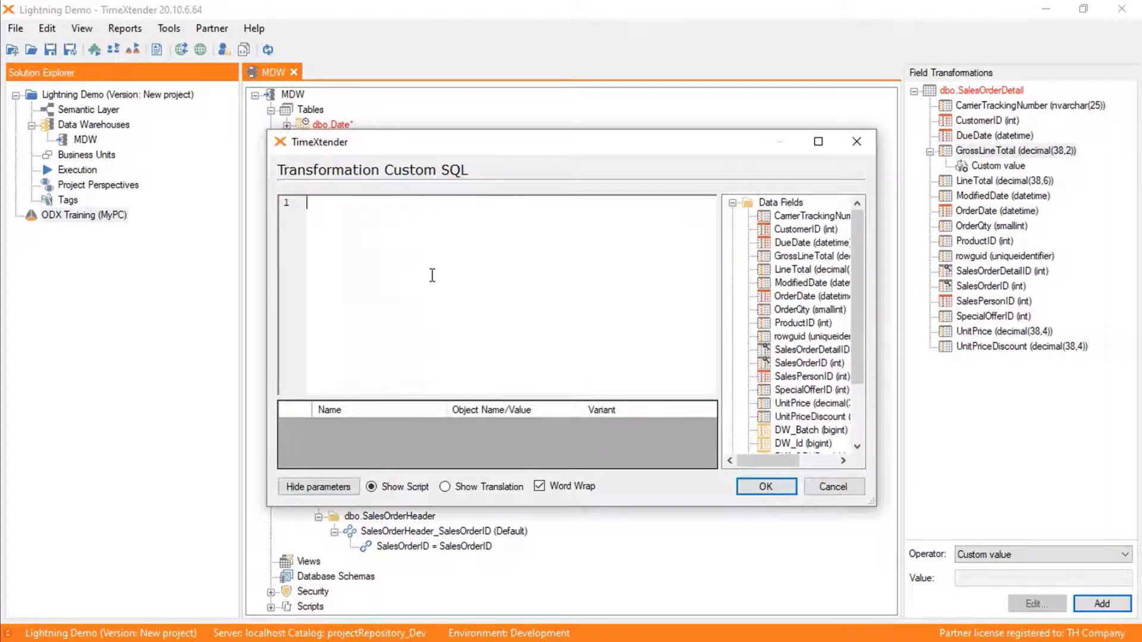
text(Unit)
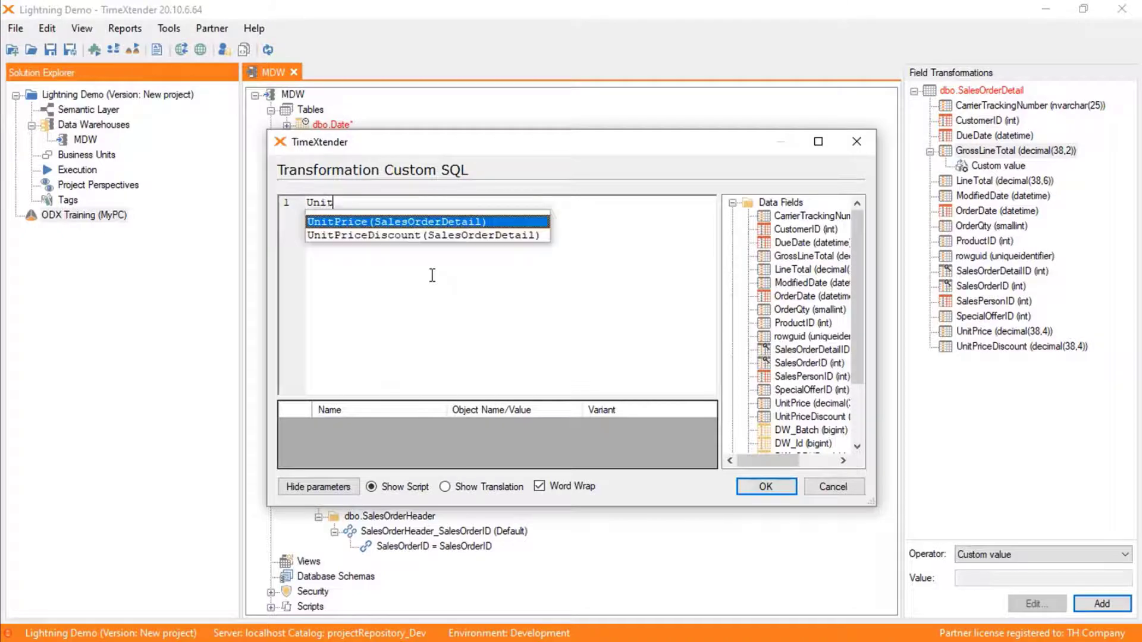
key(Return)
text(*)
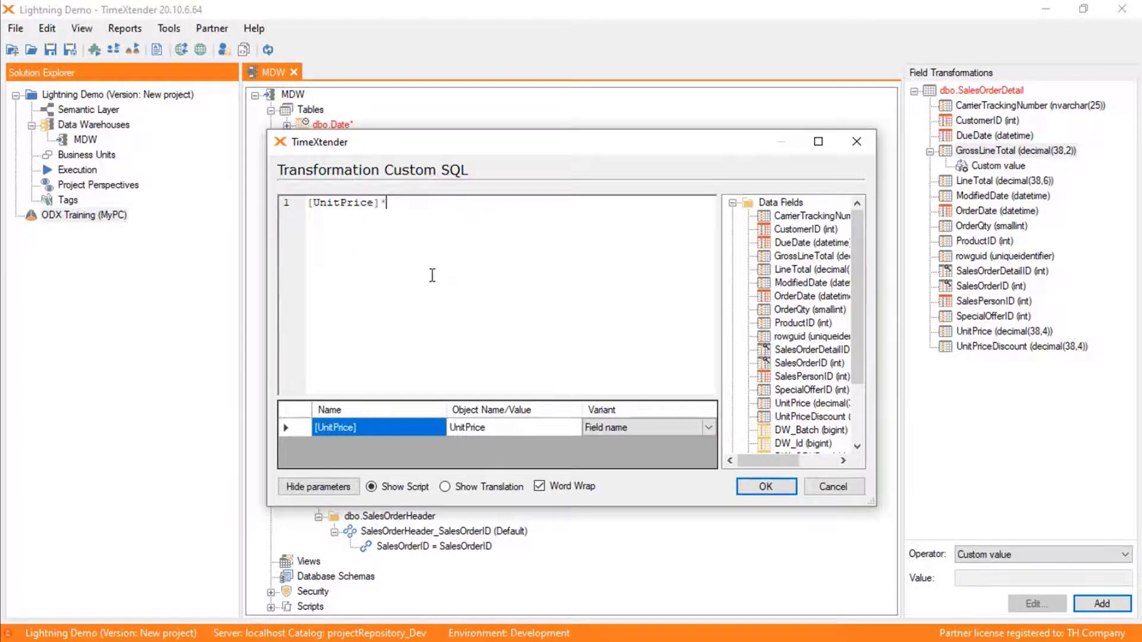
text(Or)
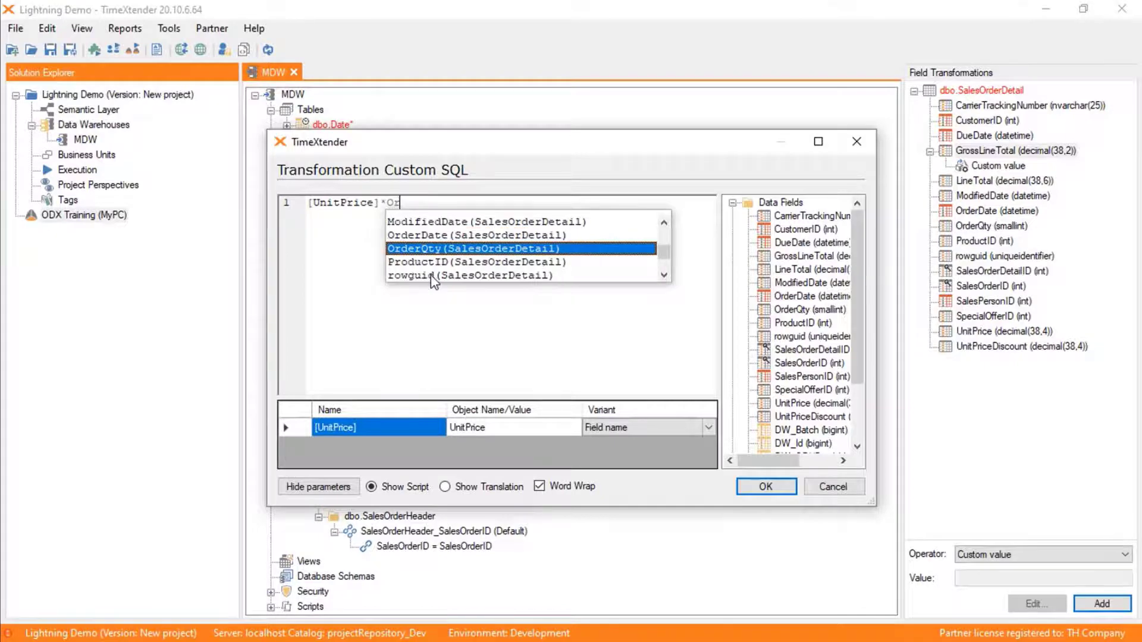
key(Return)
click(766, 487)
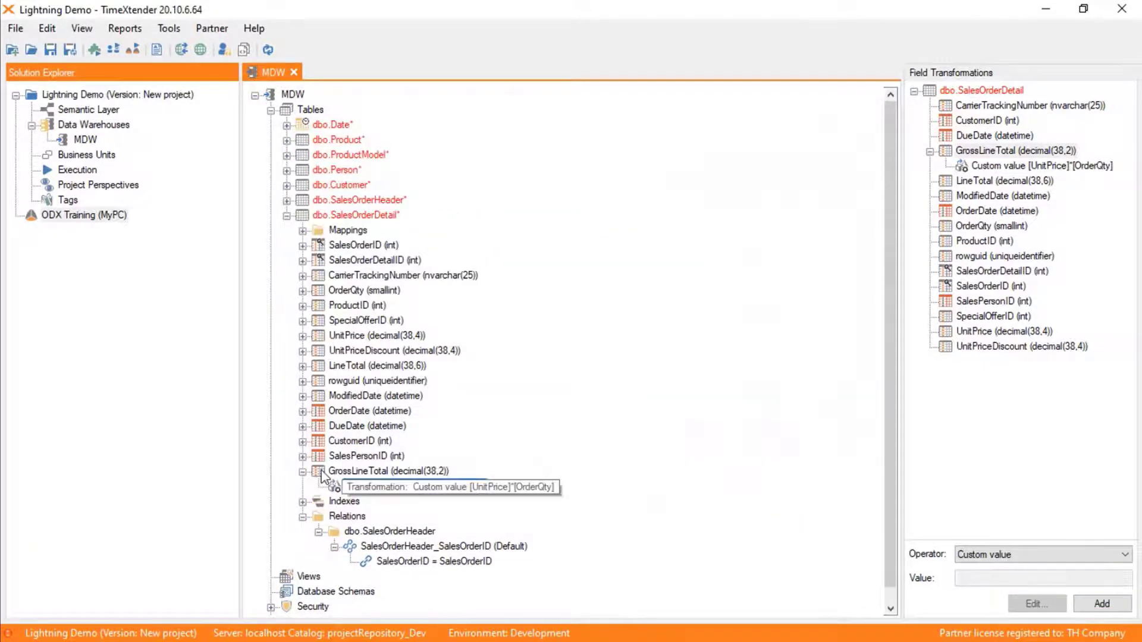
Move the GrossLineTotal field between UnitPriceDiscount and LineTotal in the SalesOrderDetail table
click(381, 471)
drag(350, 351, 350, 366)
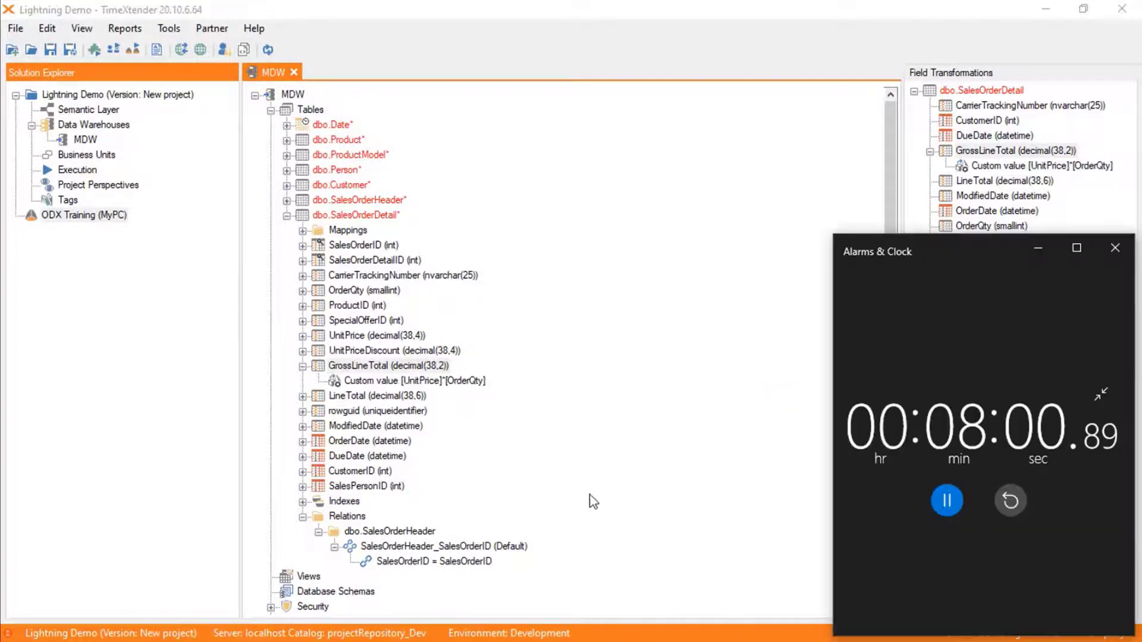
click(663, 445)
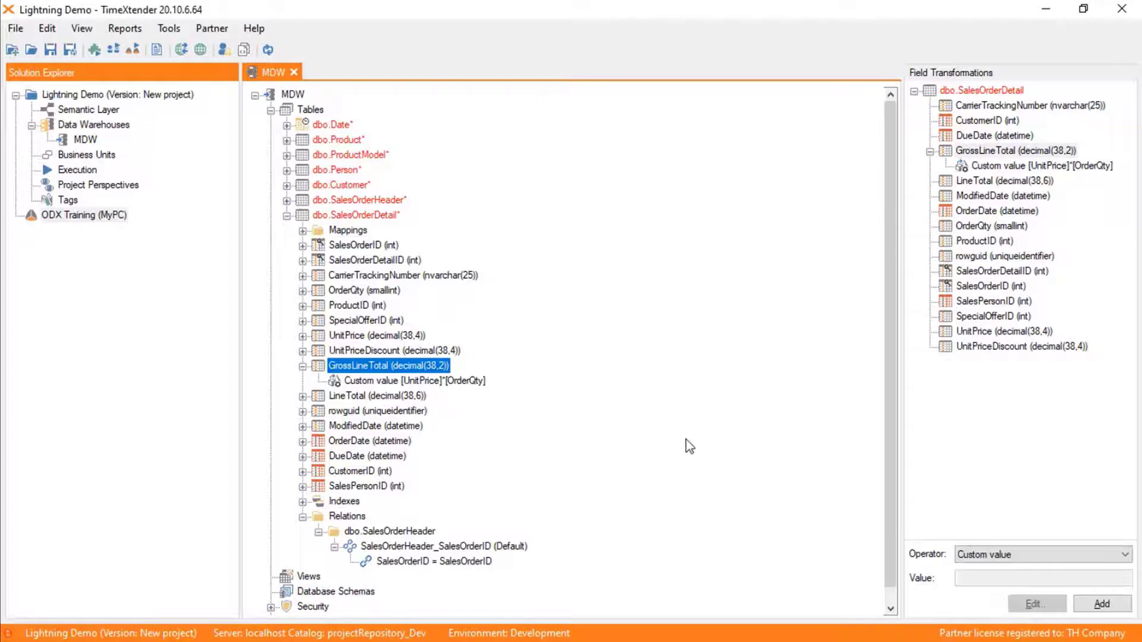
click(689, 446)
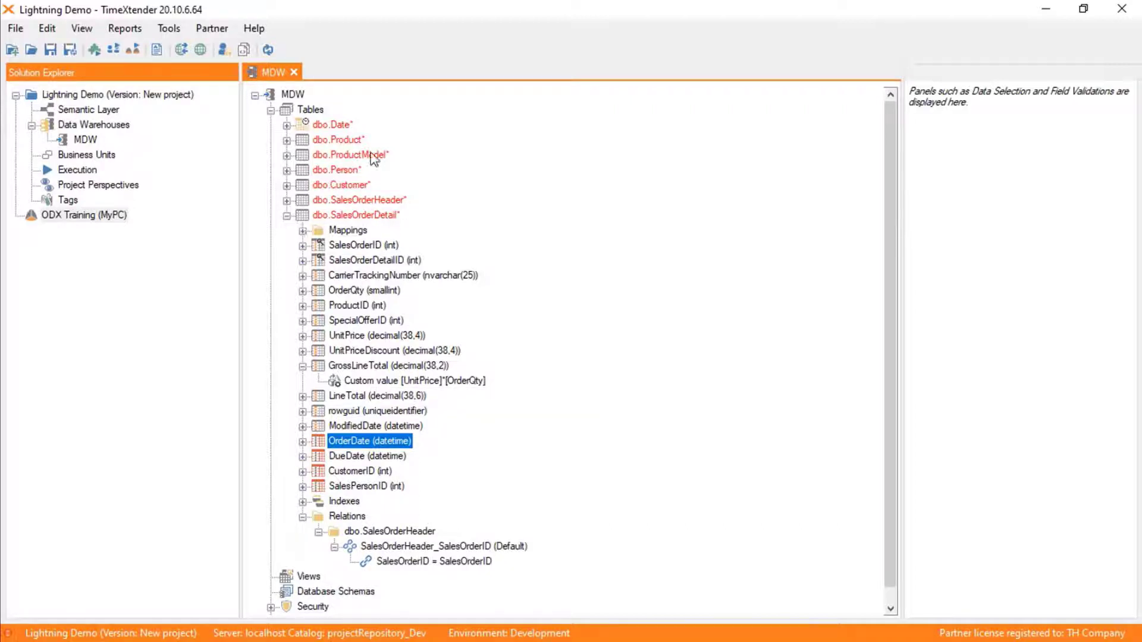
Show the Date table in a separate window and relate its DateValue field to OrderDate in SalesOrderDetail
drag(332, 124, 712, 123)
click(642, 185)
drag(702, 173, 348, 442)
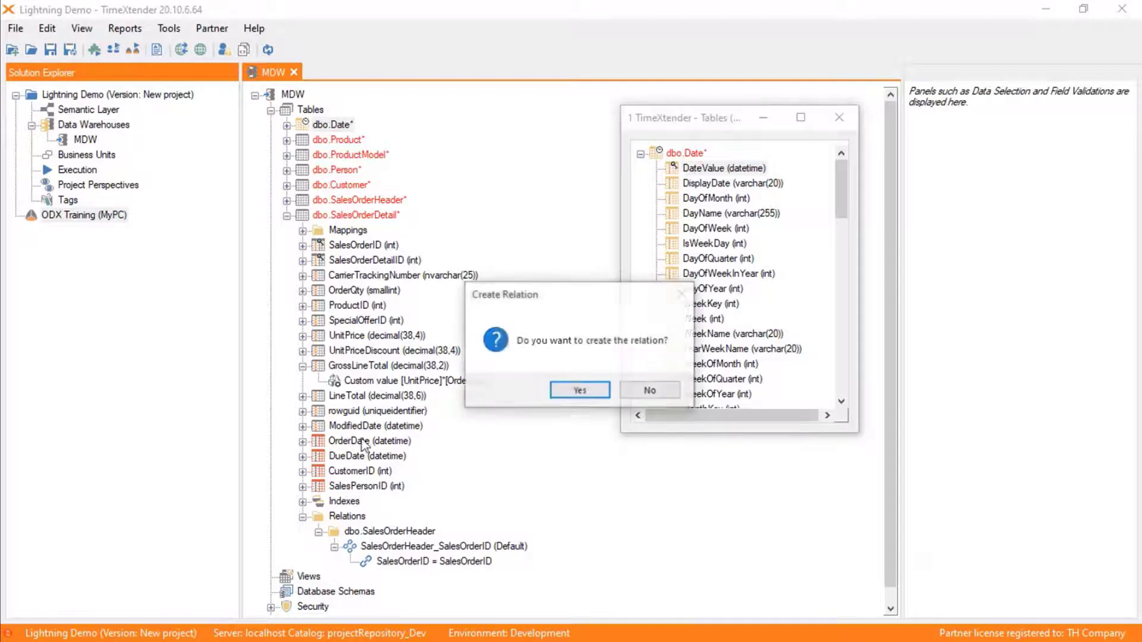
click(580, 390)
Add a new non-default relation from the Date table's DateValue to DueDate in SalesOrderDetail and close the separate Date window
drag(733, 172, 356, 459)
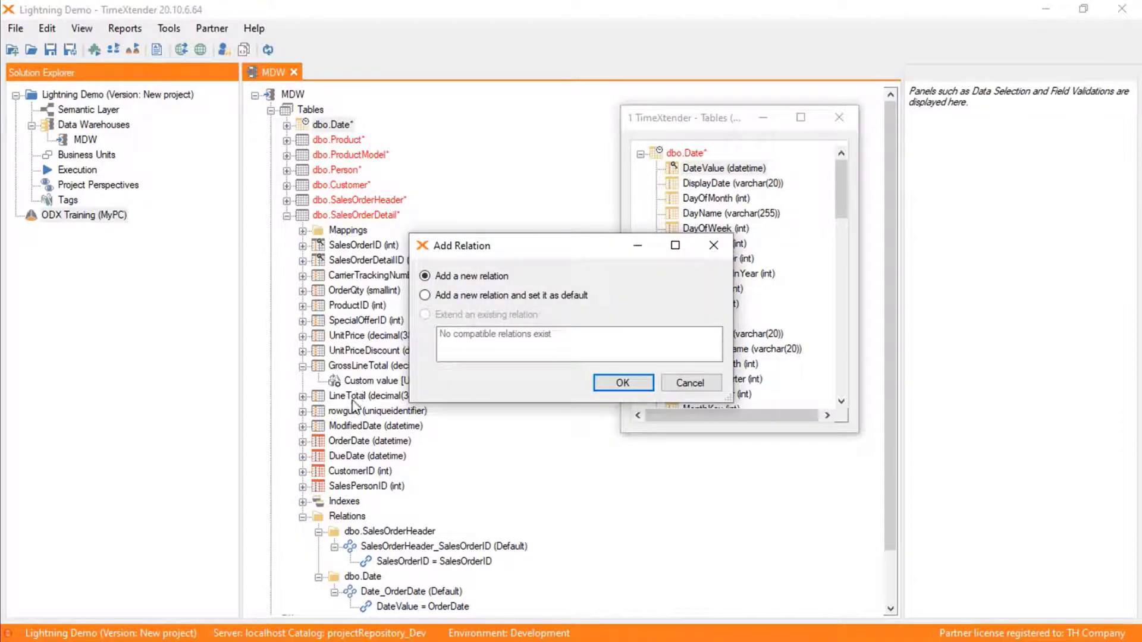
click(634, 385)
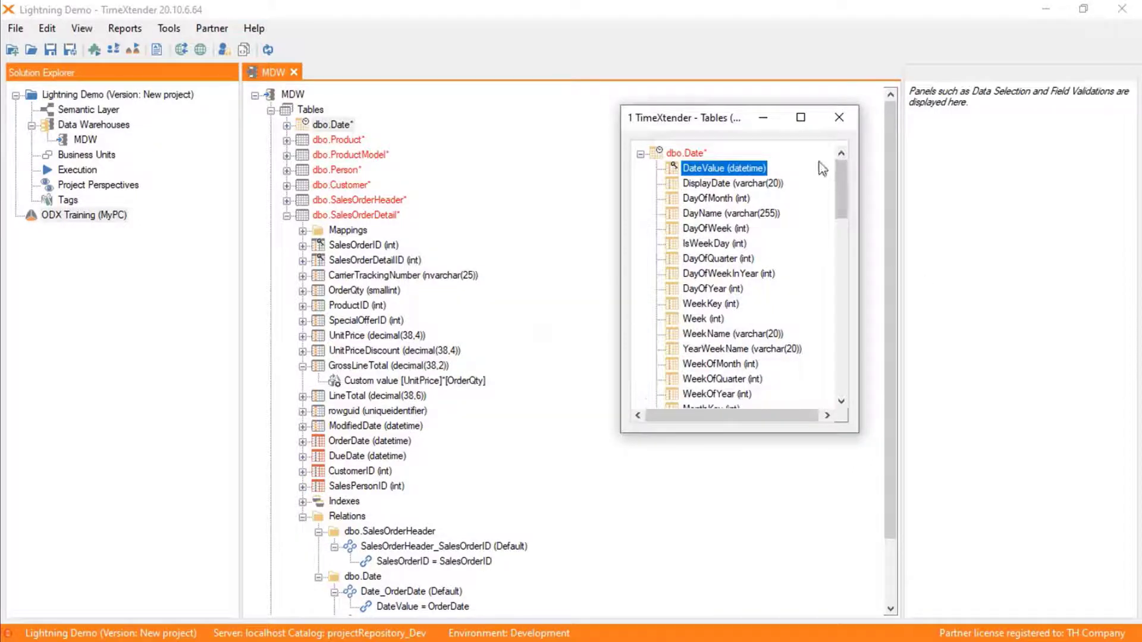
click(839, 117)
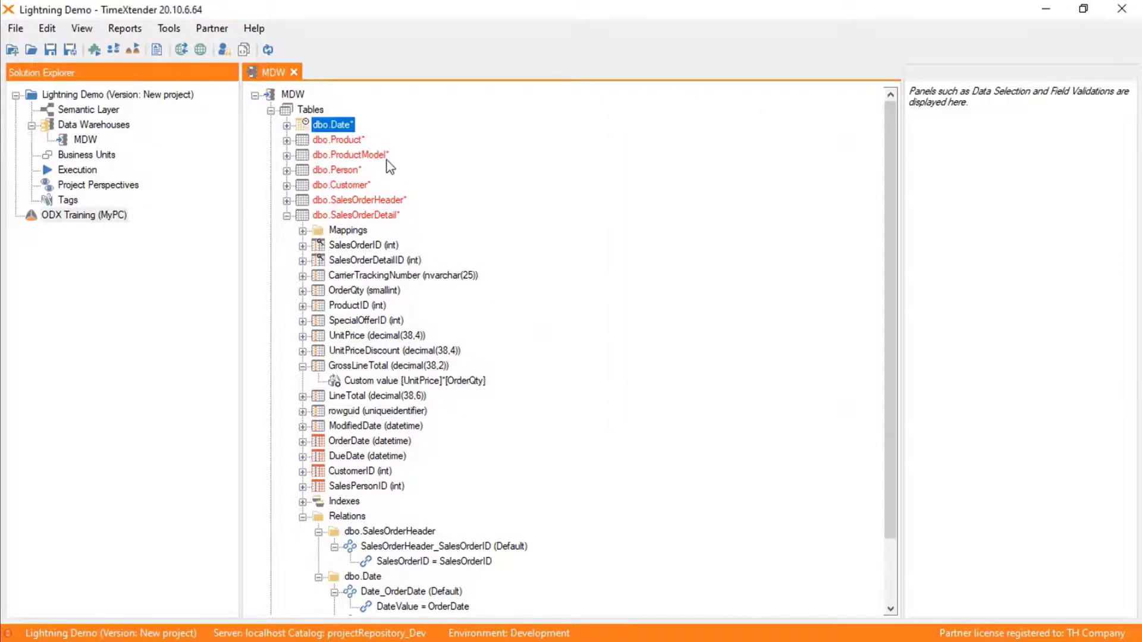
Create a relation between the ProductID fields of the Product and SalesOrderDetail tables, using a separate Product window and closing it
click(338, 140)
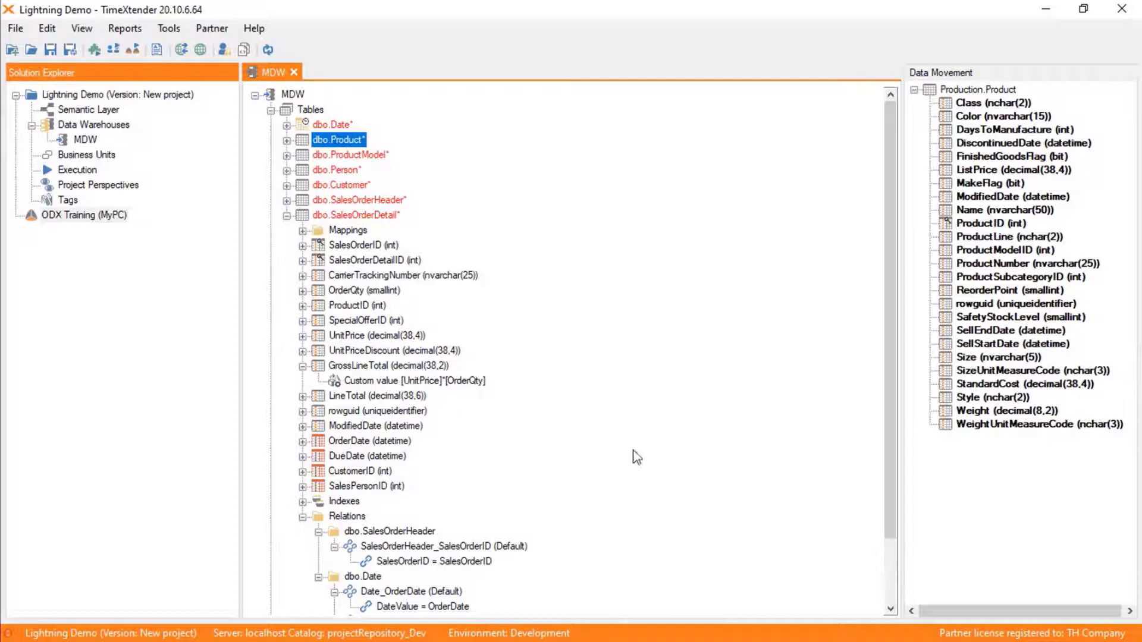
key(space)
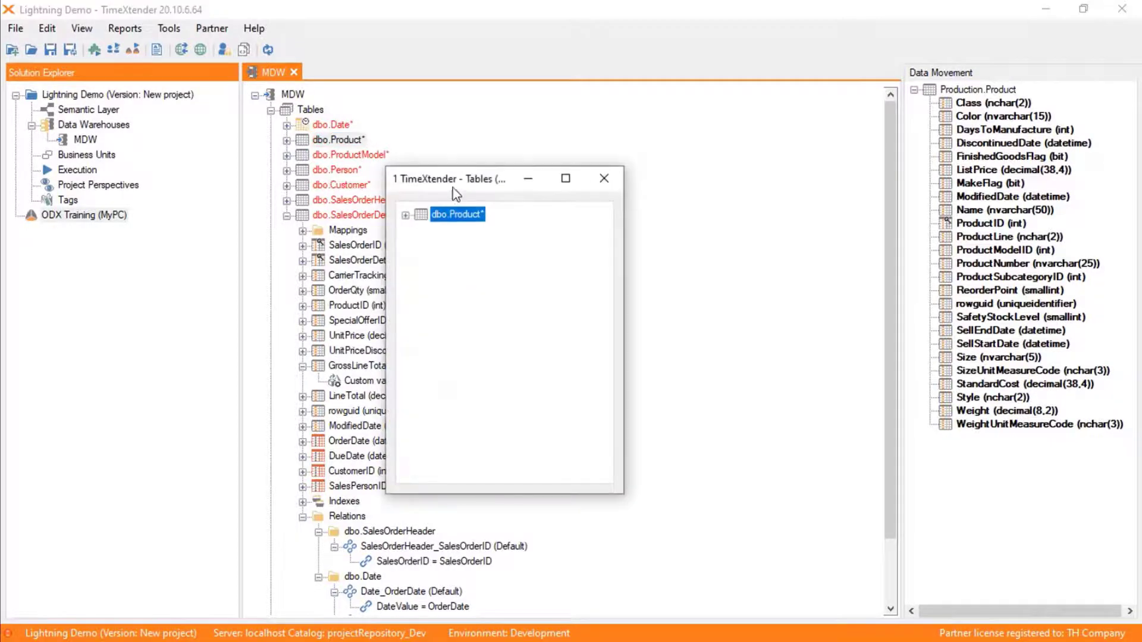
drag(448, 190, 687, 171)
click(646, 196)
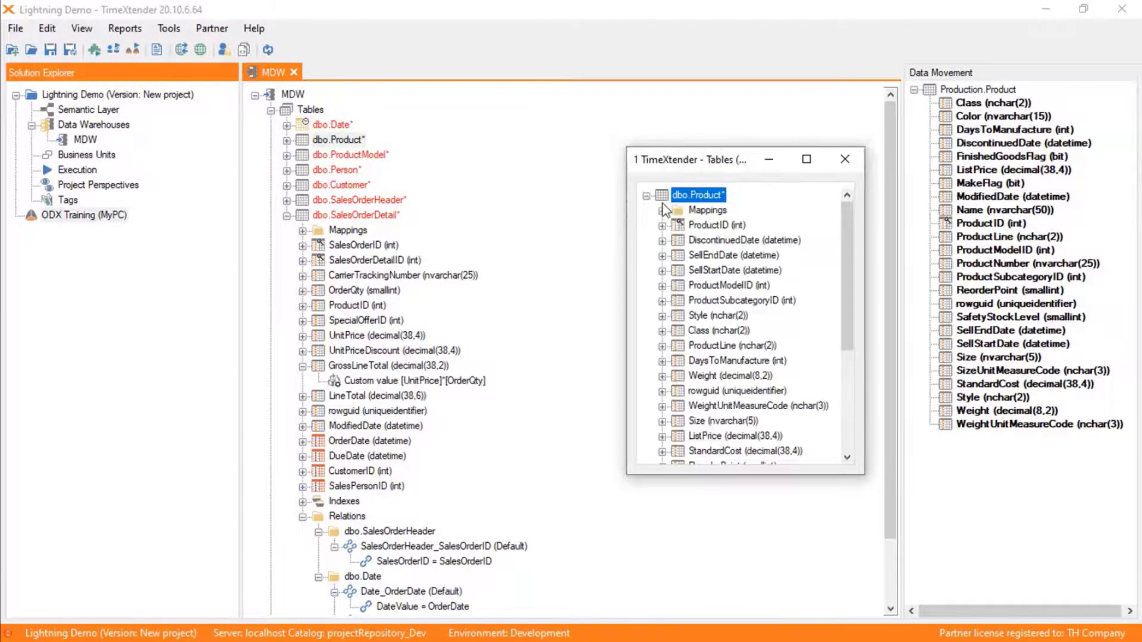
click(706, 228)
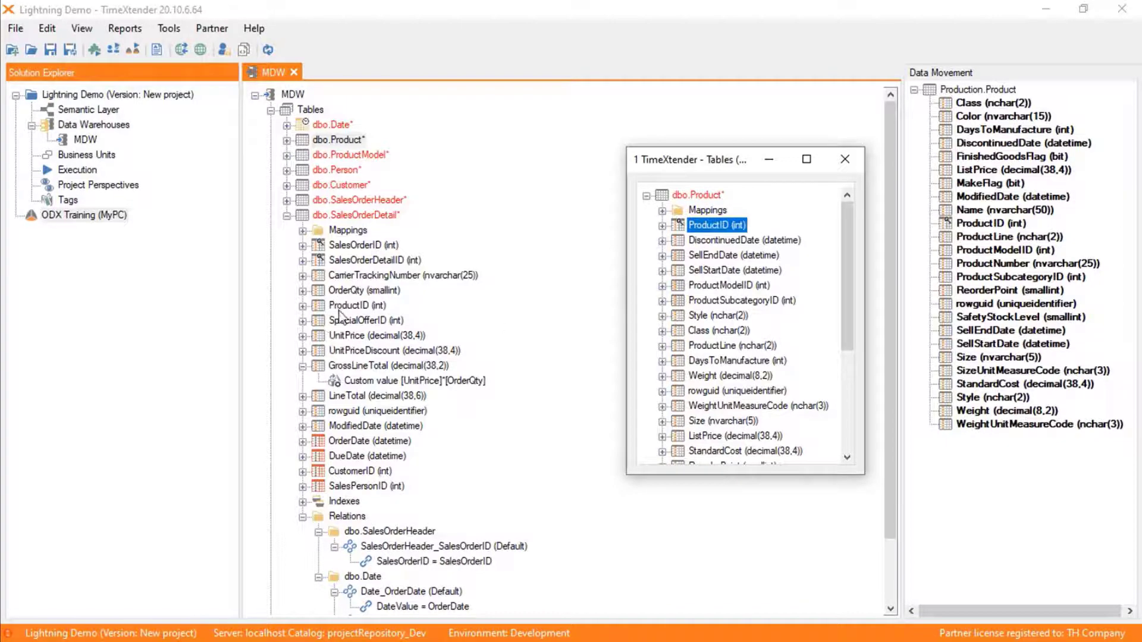
drag(704, 232, 322, 305)
click(575, 393)
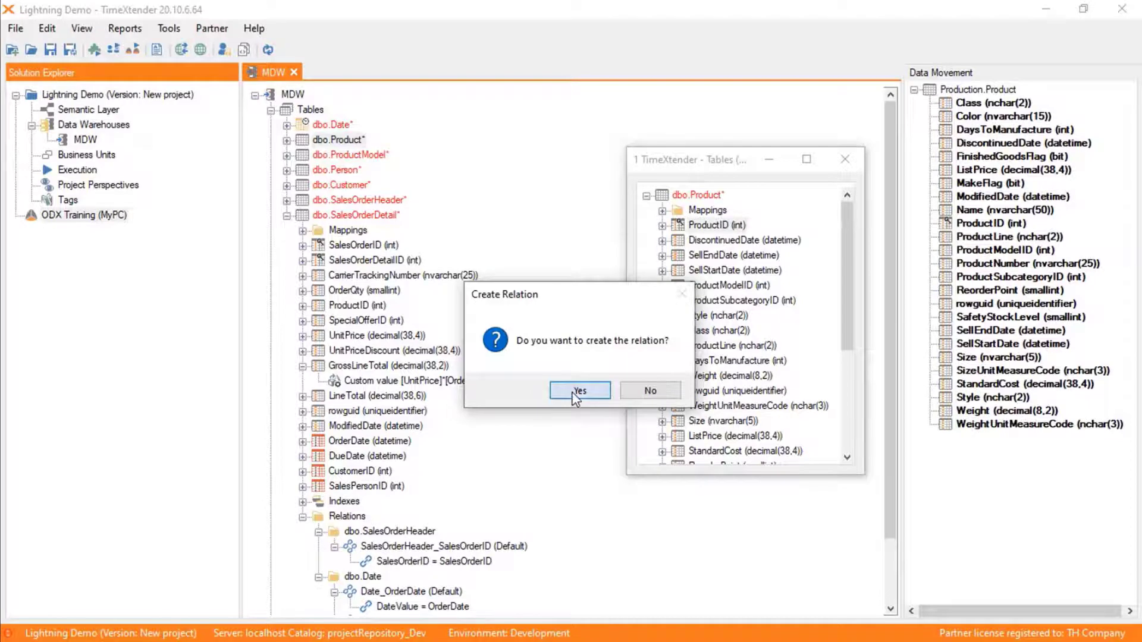
click(845, 159)
Create a relation between the CustomerID fields of the Customer and SalesOrderDetail tables, using a separate Customer window and closing it
click(360, 187)
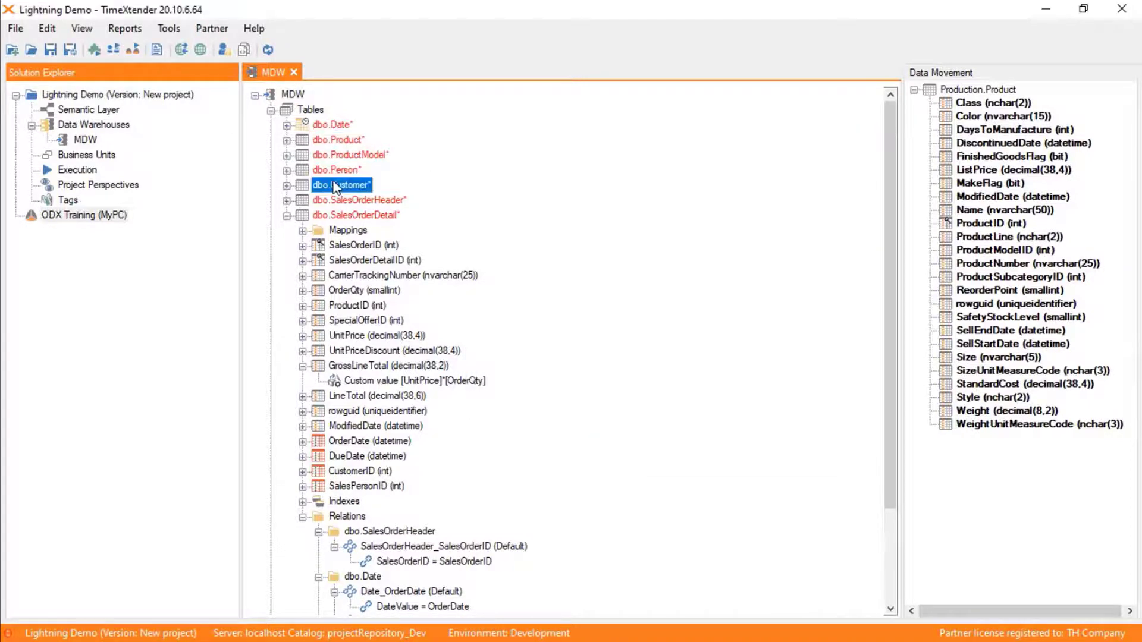
key(space)
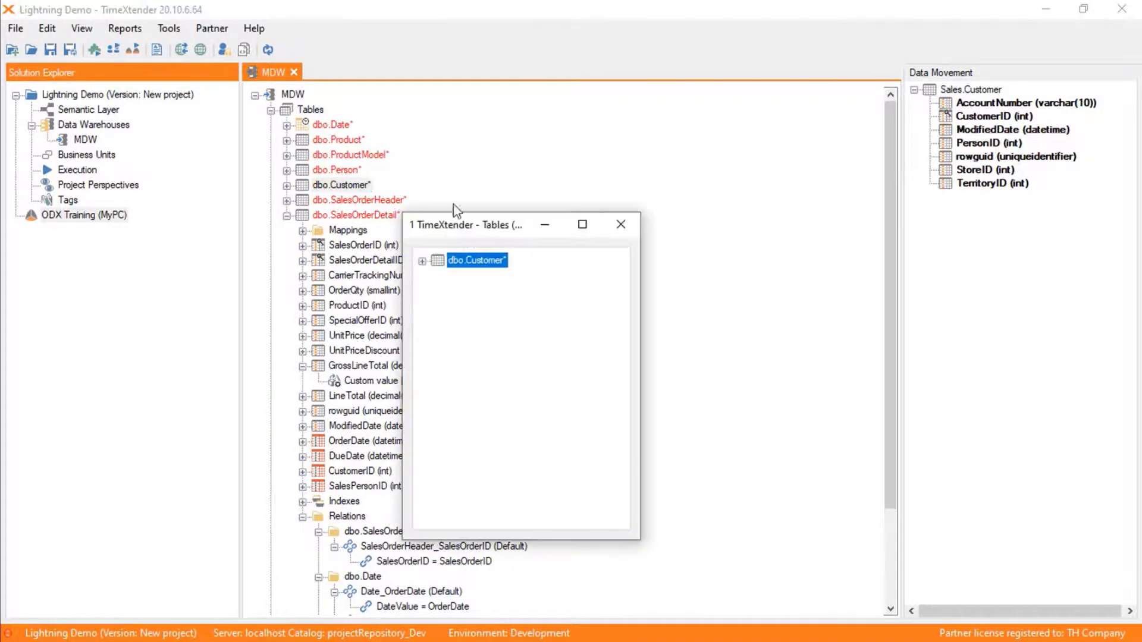
drag(455, 229, 634, 139)
click(603, 170)
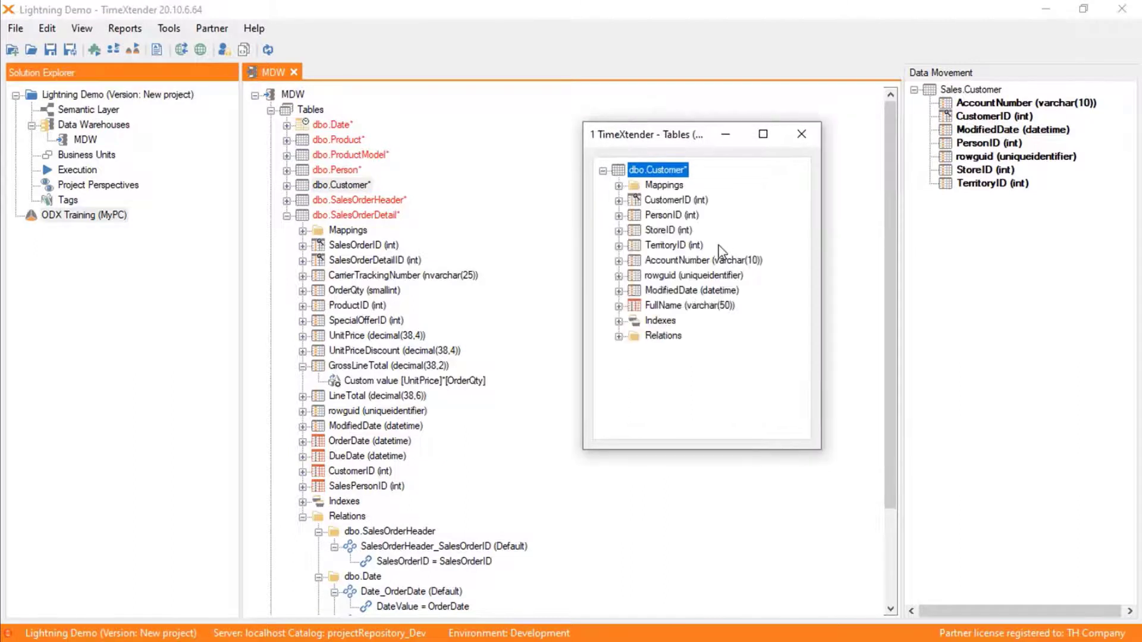
drag(661, 201, 344, 483)
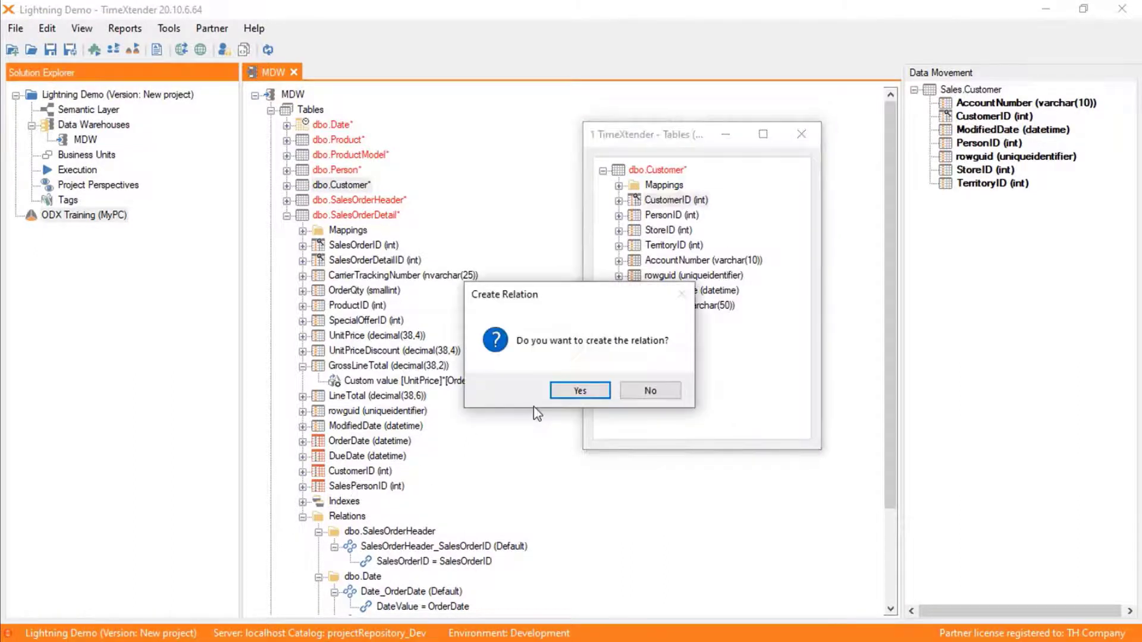
click(580, 391)
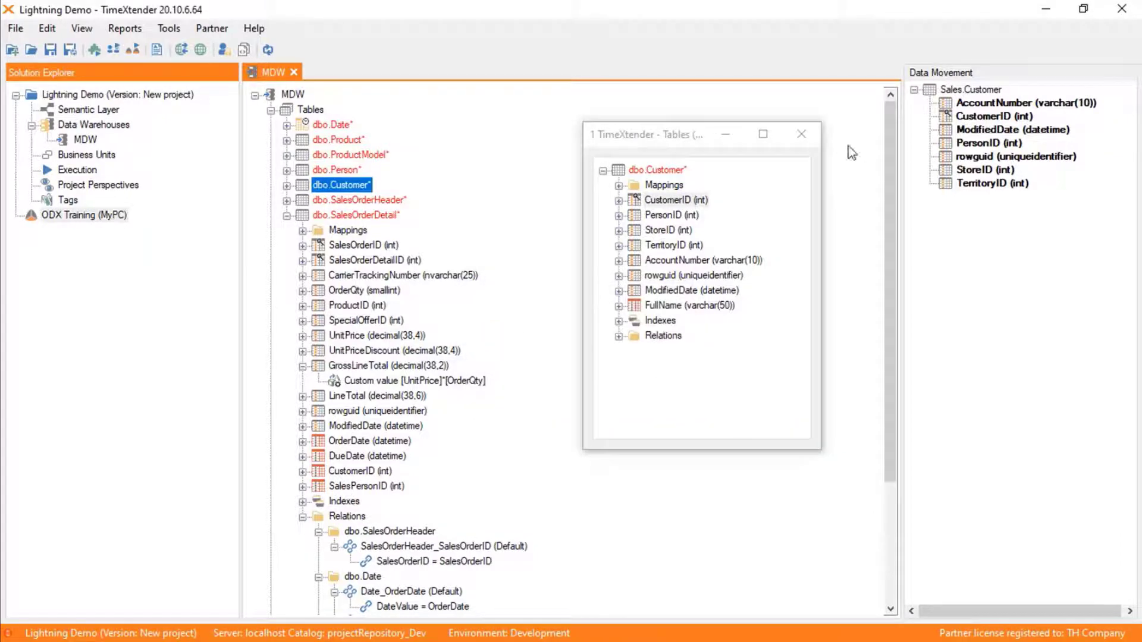
click(802, 134)
scroll(477, 387, down, 2)
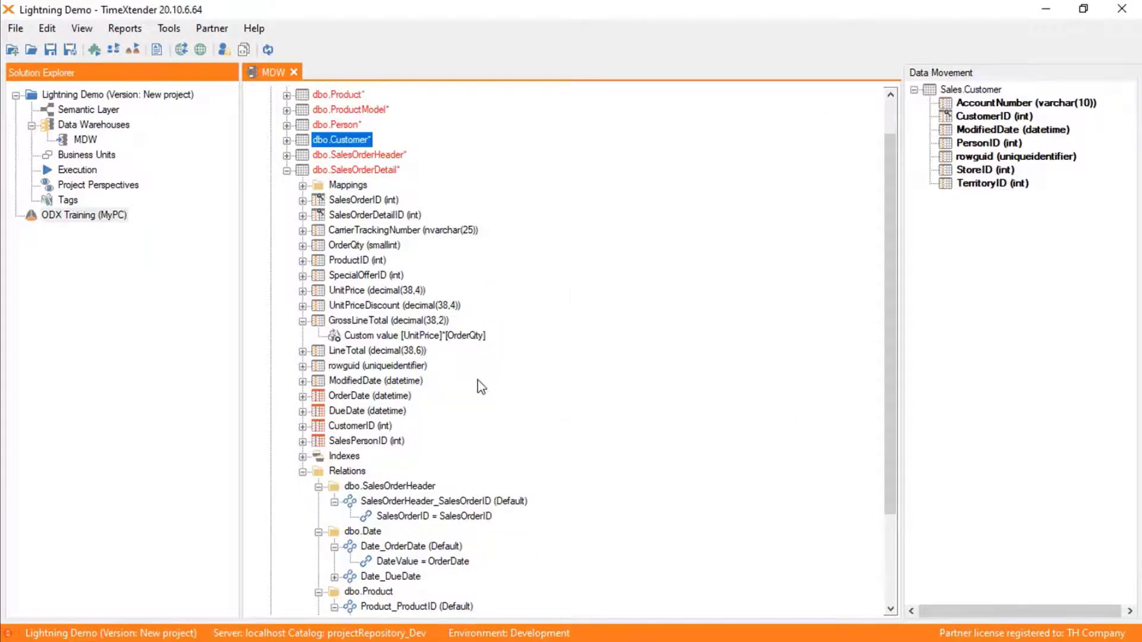
mouse_move(354, 343)
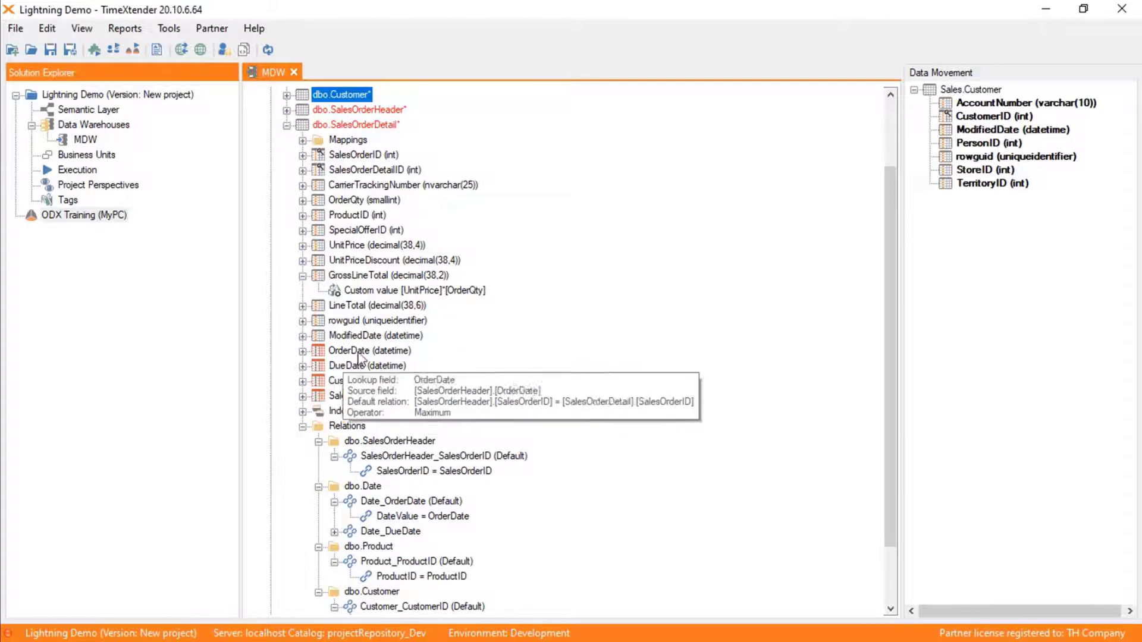
Add a semantic model named Sales with Analysis Services Tabular, Qlik and Tableau endpoint settings shown, and select its Endpoints node
click(102, 111)
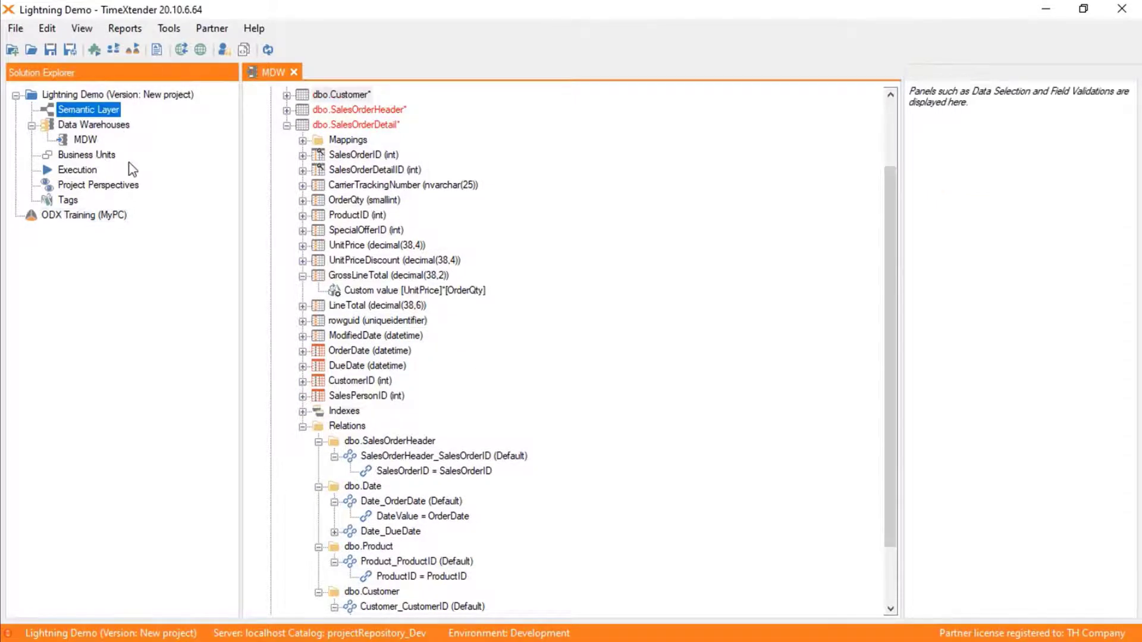
right_click(90, 123)
click(98, 112)
right_click(117, 110)
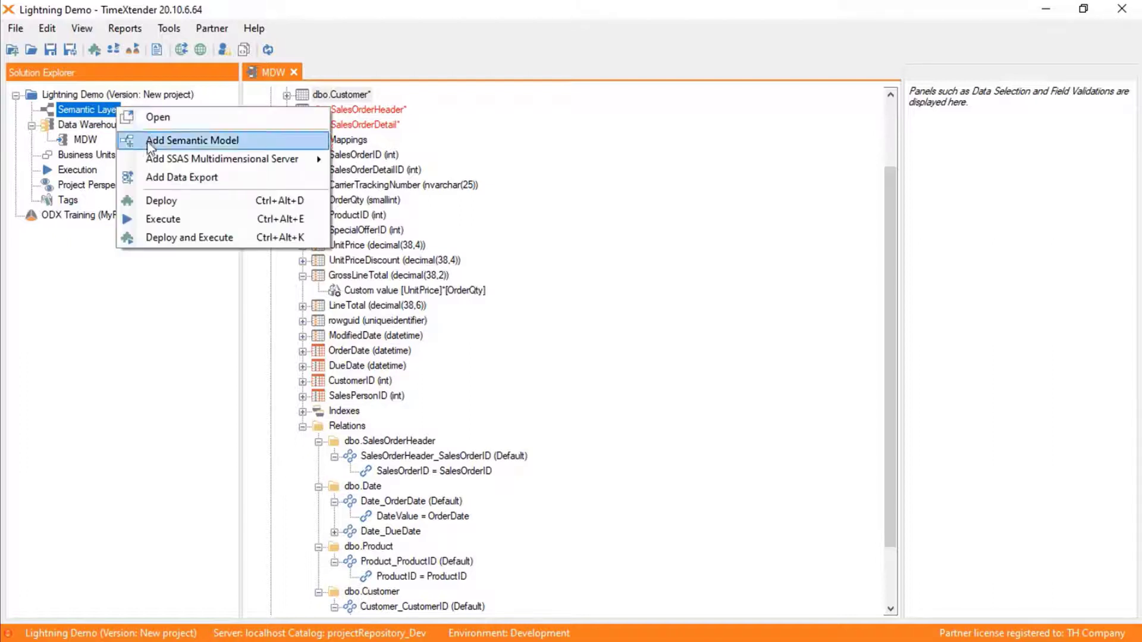
click(149, 140)
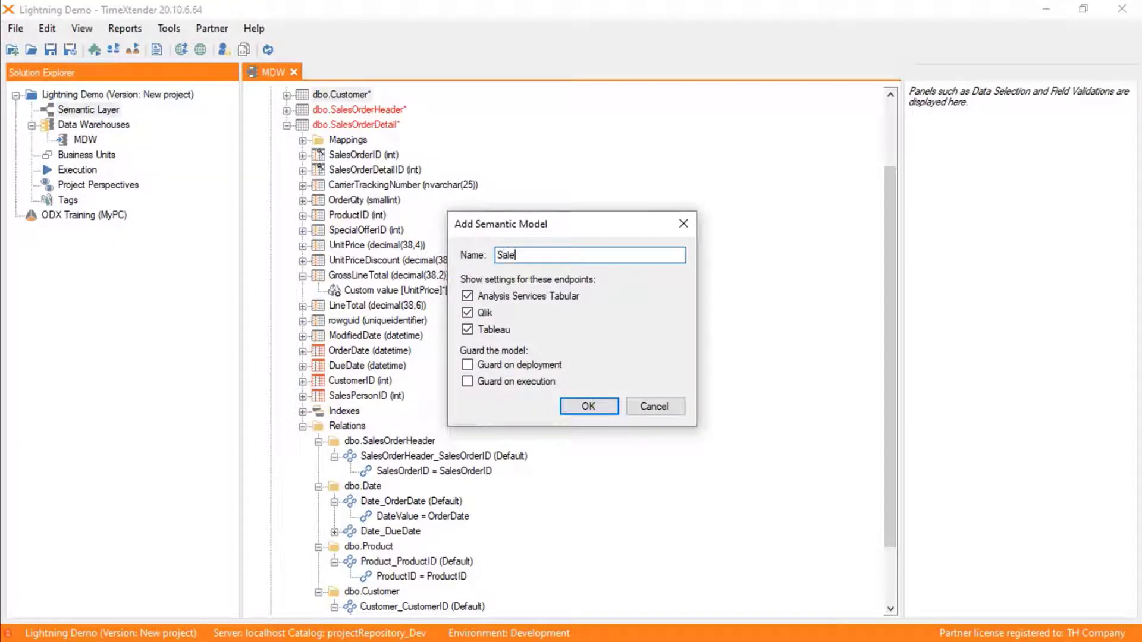
text(Sales)
click(588, 406)
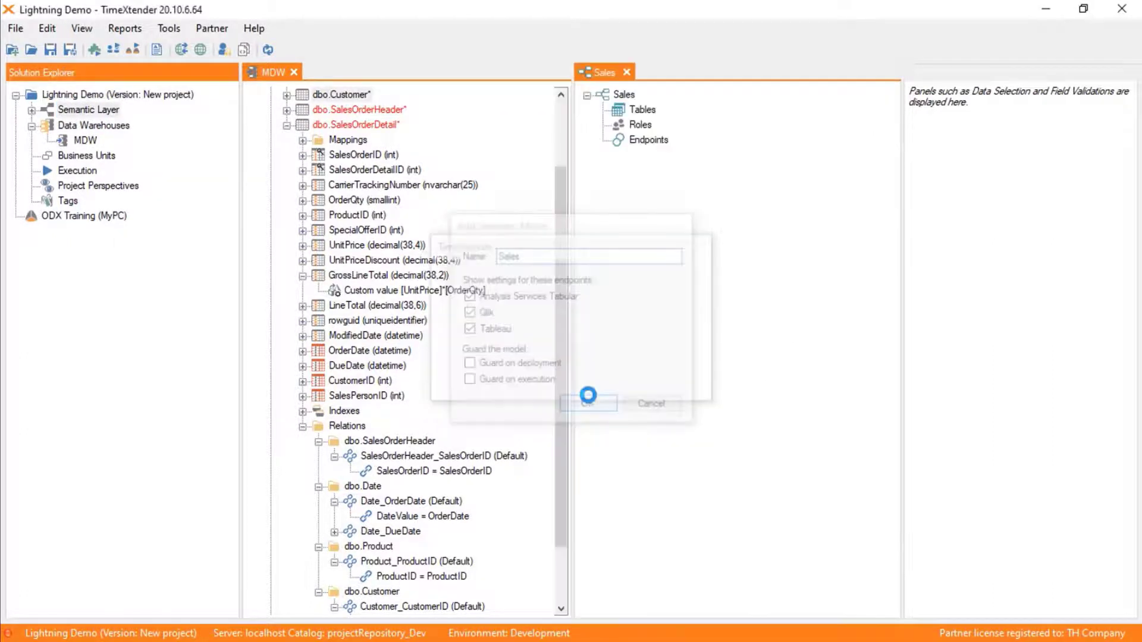
click(651, 143)
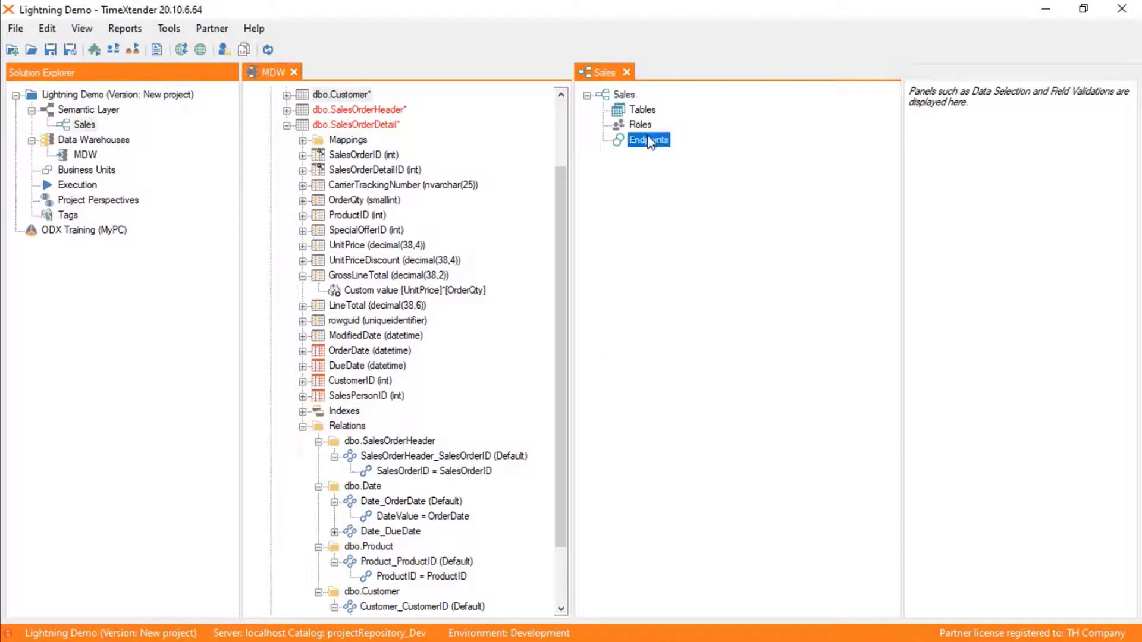
Add an Analysis Services Tabular endpoint named Sales with server MyPC and database Sales_20210608, testing the connection before saving it
right_click(658, 145)
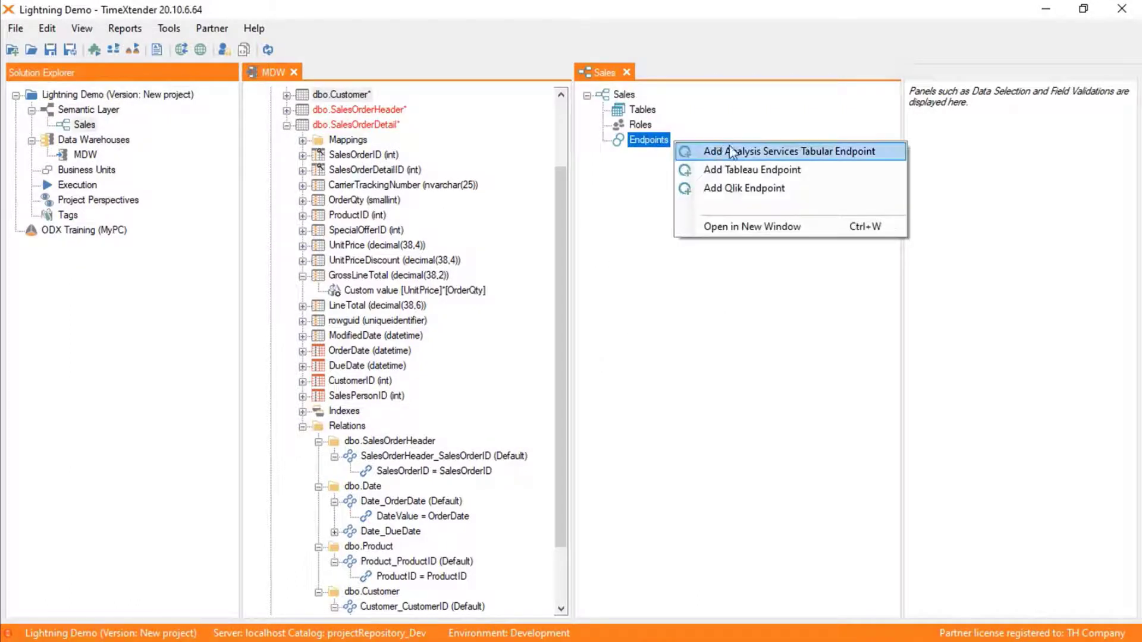
click(731, 152)
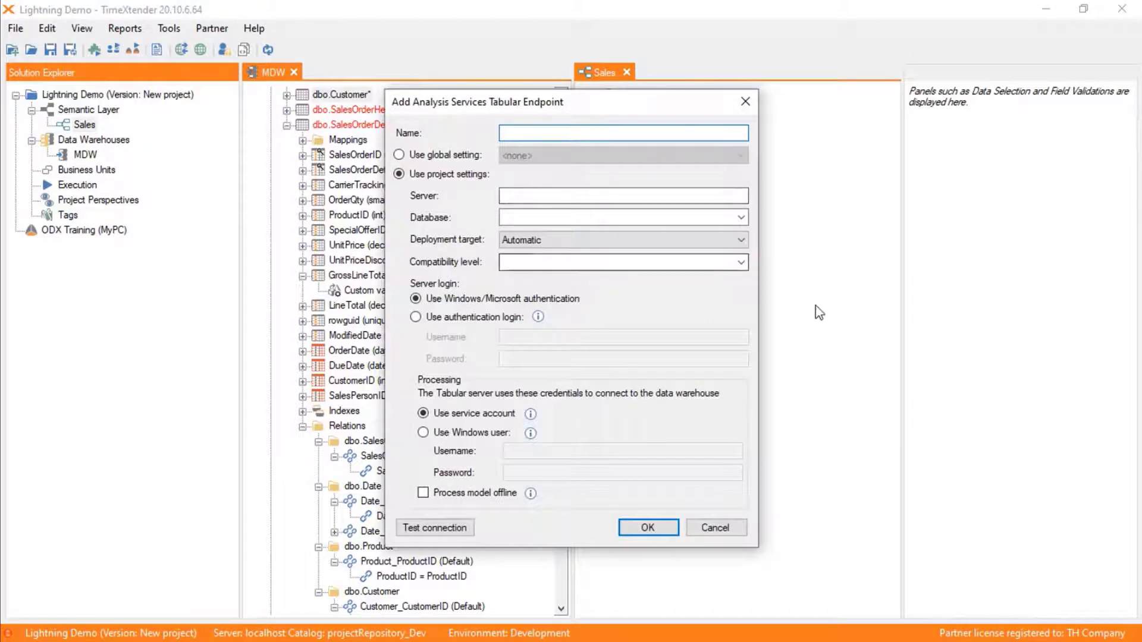
text(Sales)
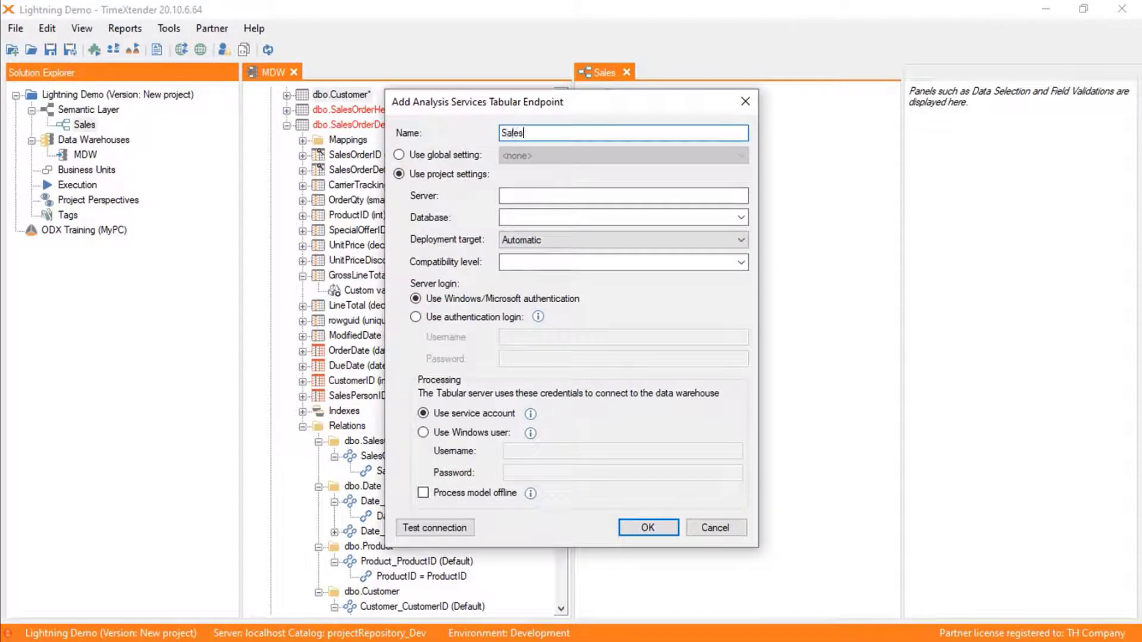
key(Tab)
key(Tab)
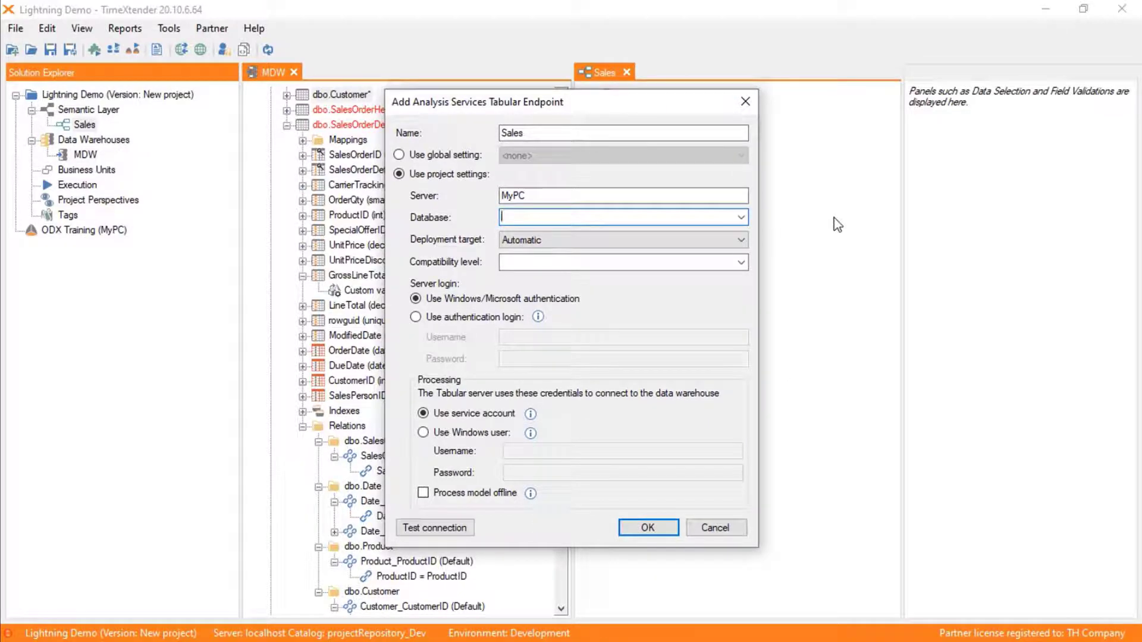
text(es_20210608)
click(439, 531)
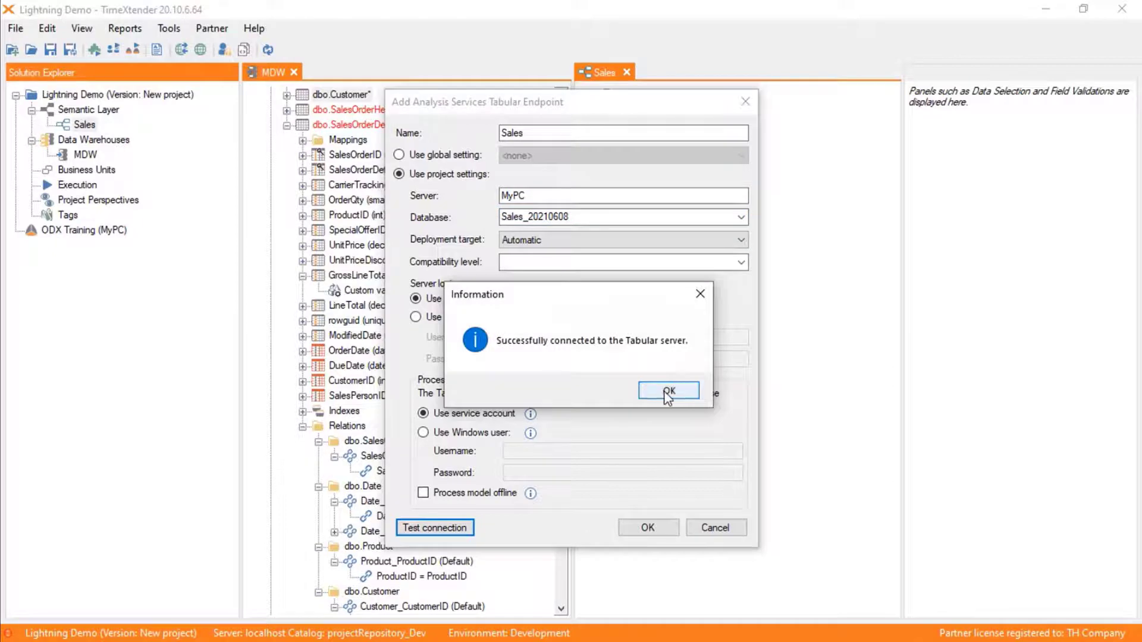
click(667, 393)
click(647, 527)
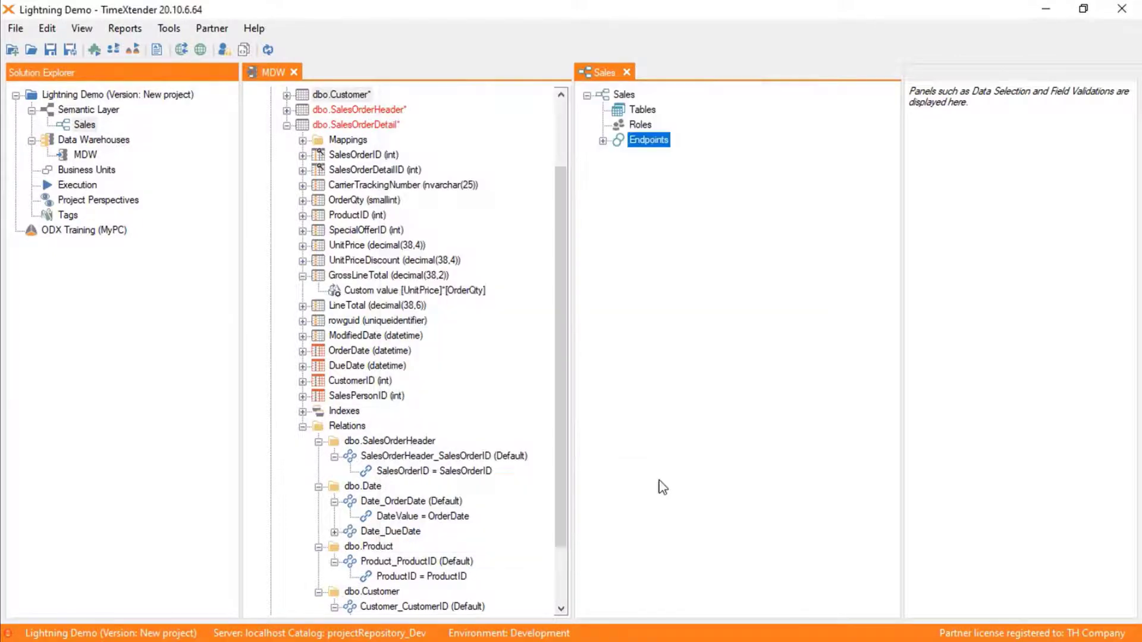
Start a semantic table in the Sales model from the MDW Date table and name it OrderDate
click(603, 141)
click(287, 125)
drag(325, 124, 615, 124)
drag(635, 117, 637, 121)
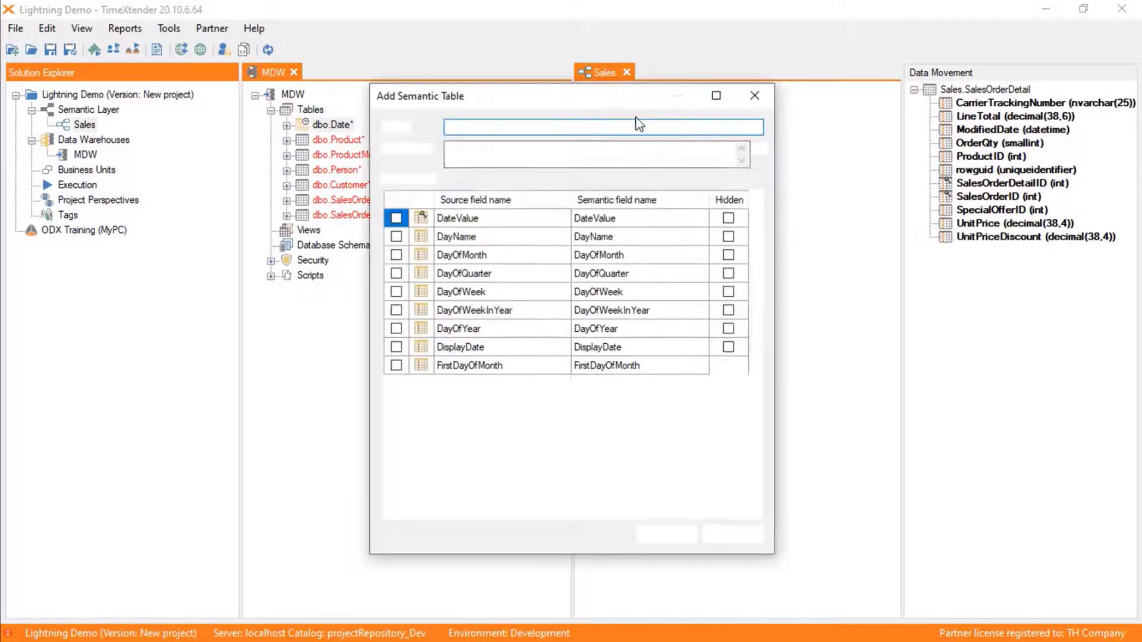
key(Home)
text(Or)
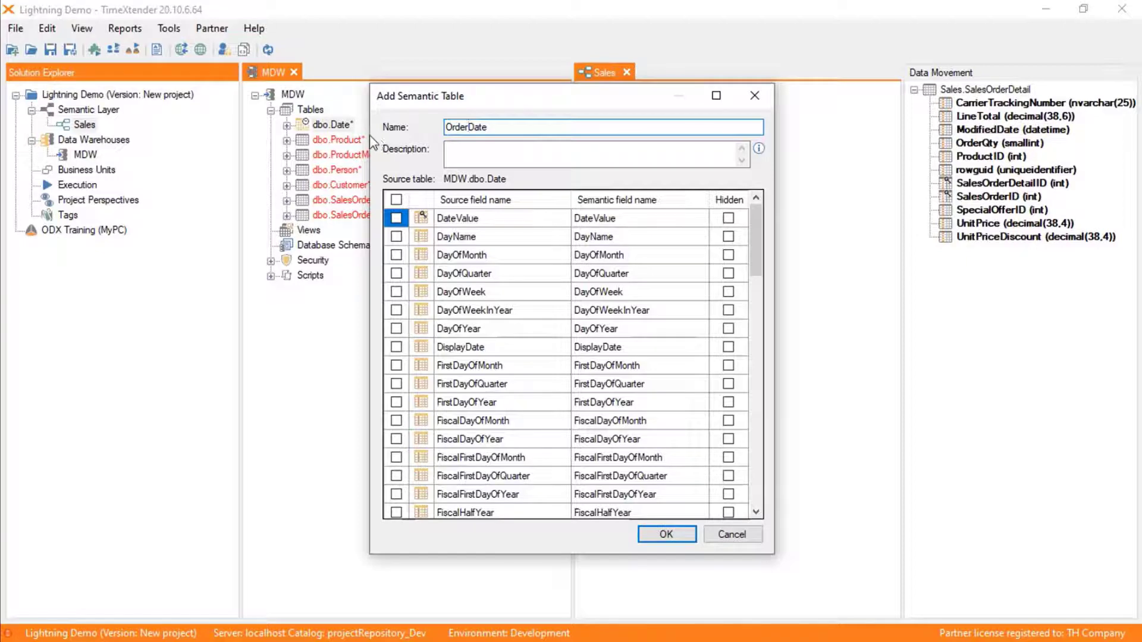
Include DateValue, DisplayDate, FiscalMonthName, FiscalYearName and FiscalYearQuarterName in the OrderDate semantic table and save it
click(396, 217)
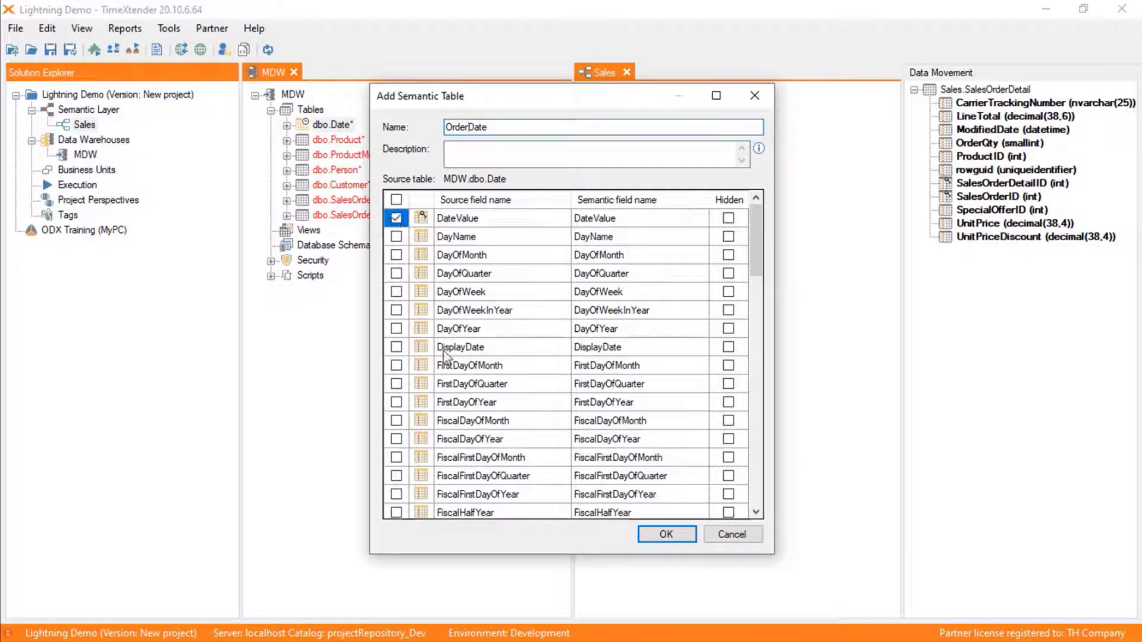
click(396, 347)
drag(756, 267, 761, 301)
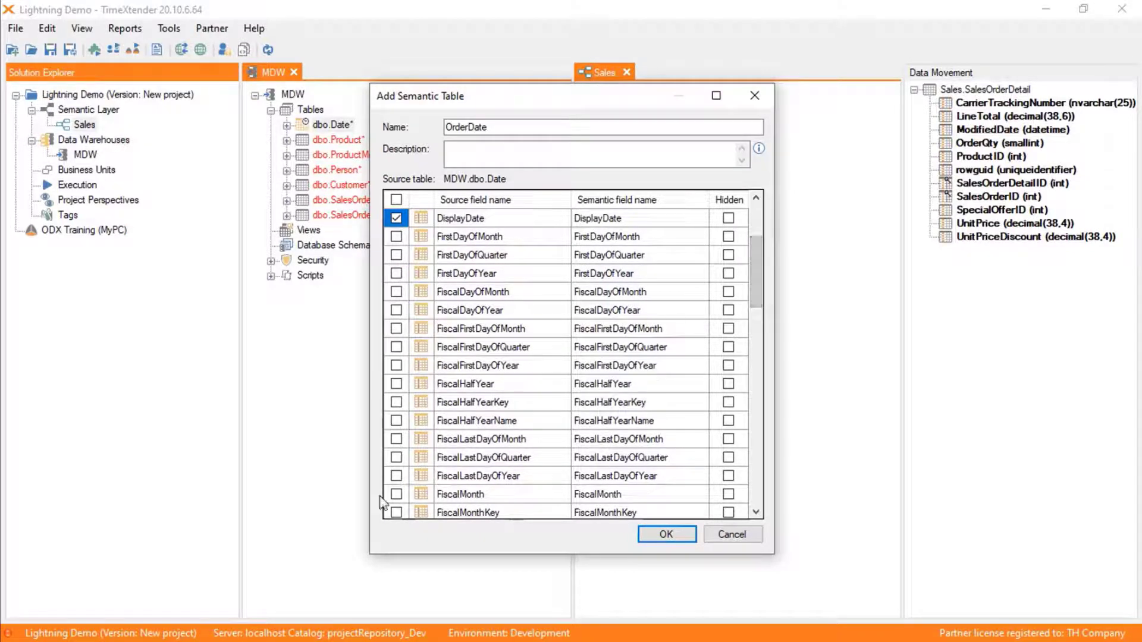
scroll(568, 427, down, 3)
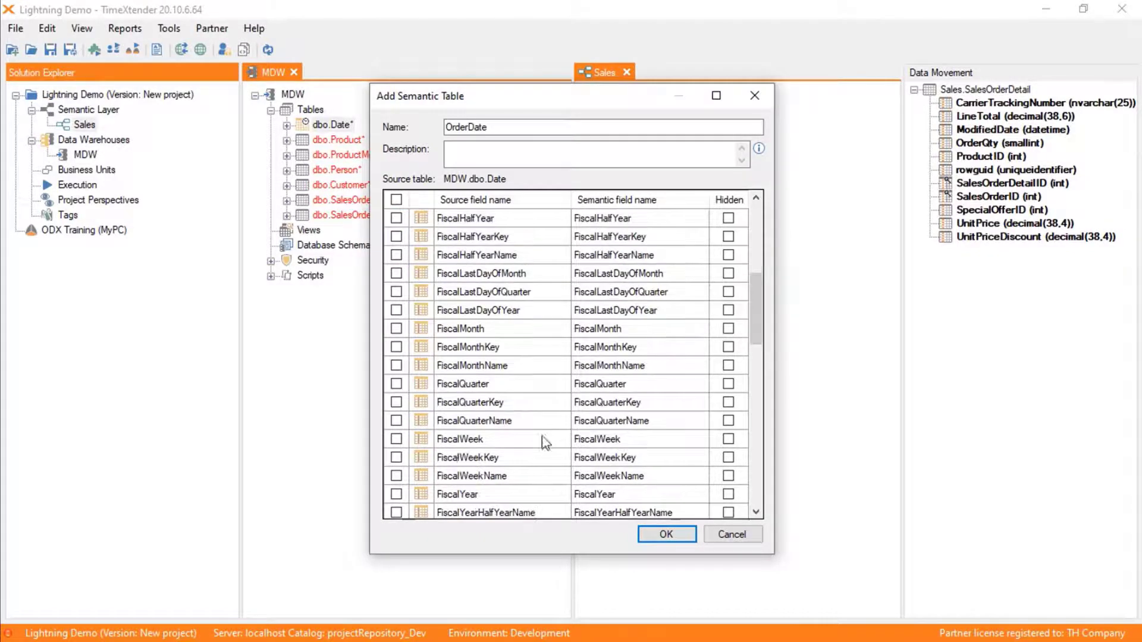
click(396, 365)
scroll(417, 405, down, 2)
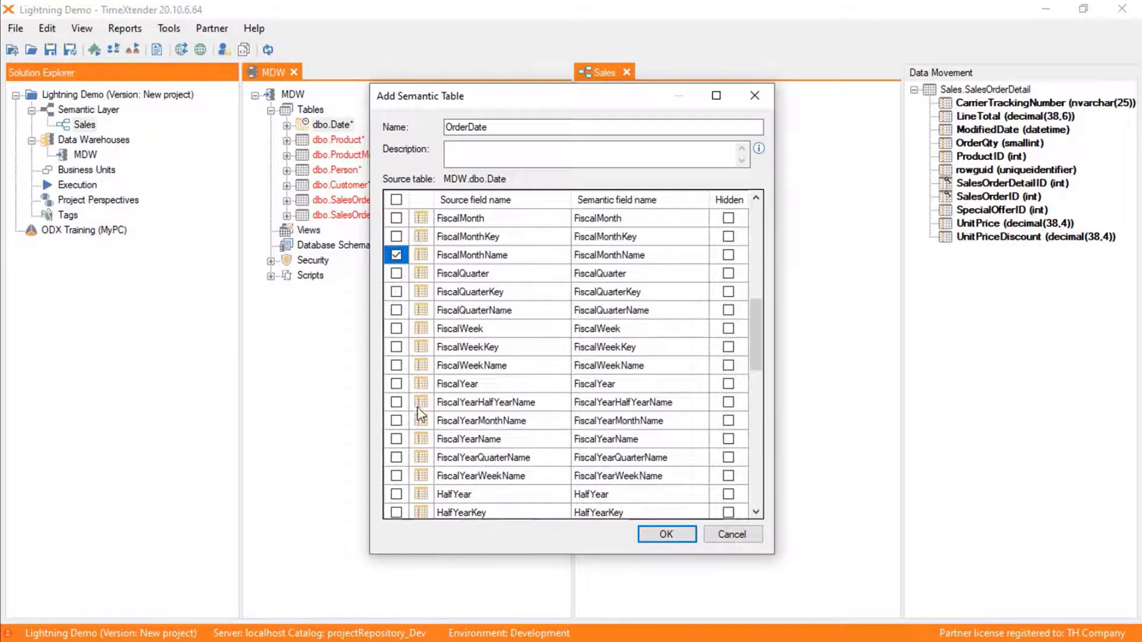
click(396, 440)
click(397, 458)
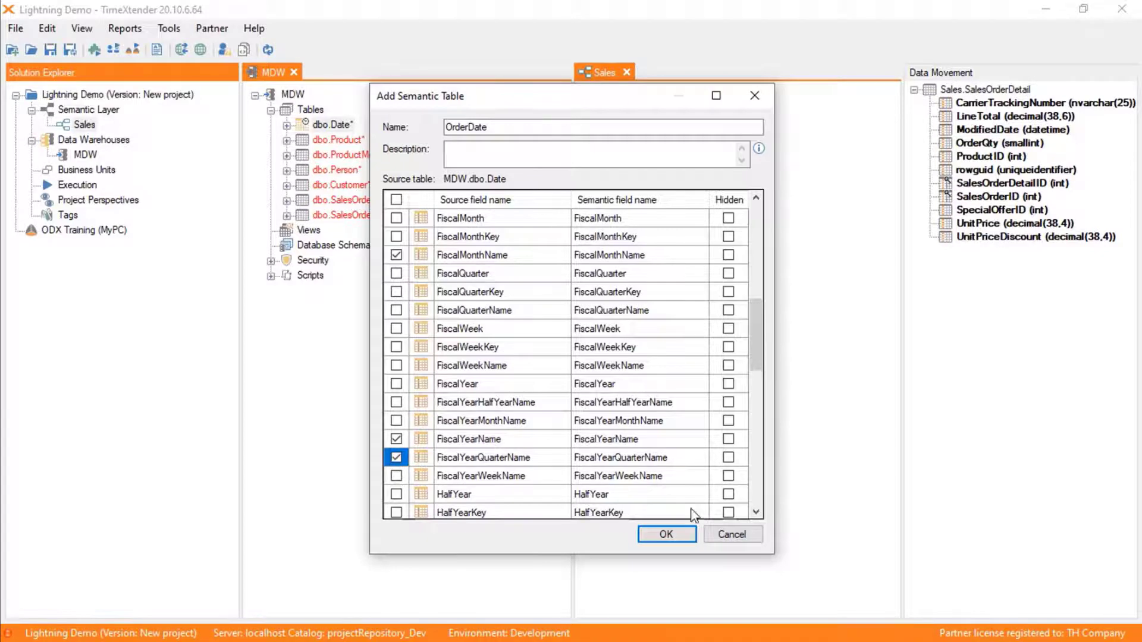
click(665, 535)
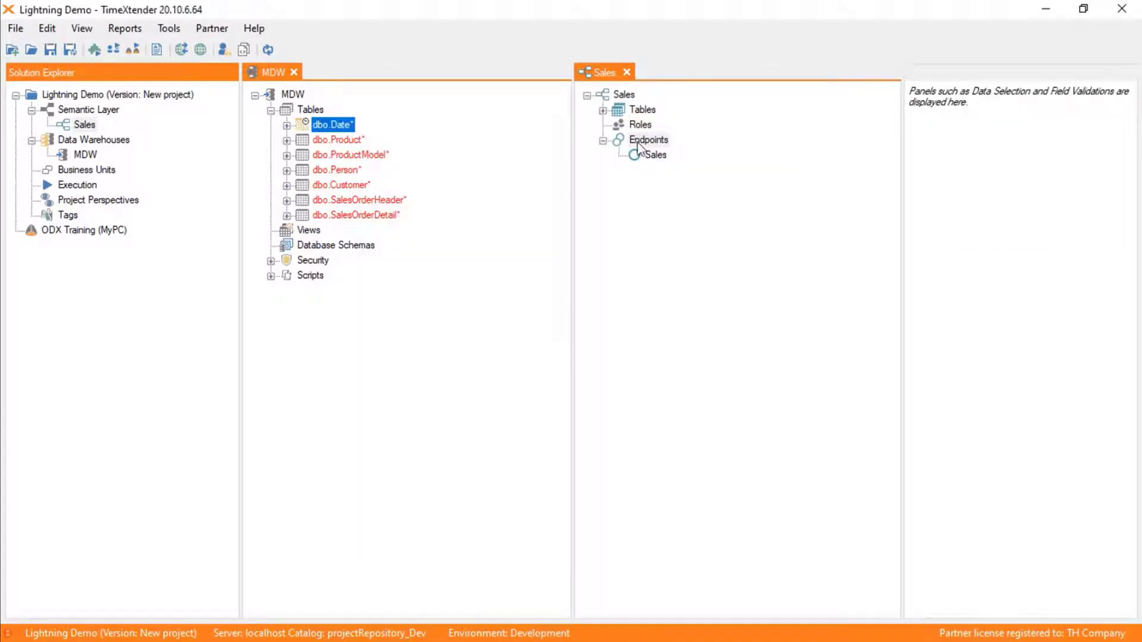
Start a second semantic table from the MDW Date table and name it DueDate
click(602, 111)
drag(325, 124, 644, 113)
key(Home)
text(Du)
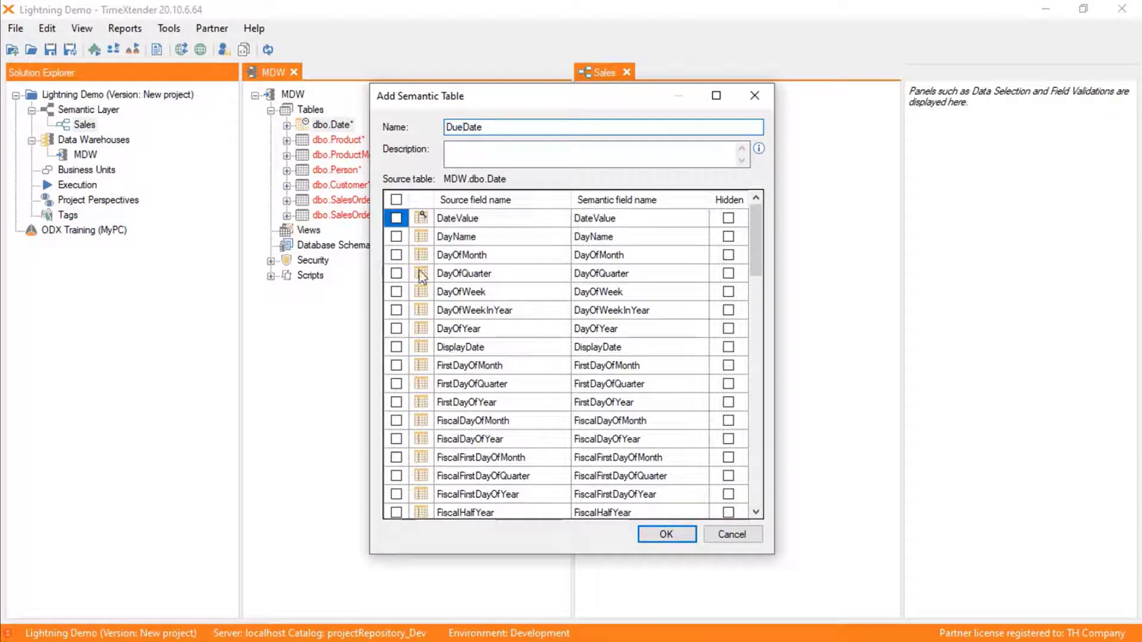
Include DateValue, DisplayDate, FiscalMonthName, FiscalYearName and FiscalYearQuarterName in the DueDate semantic table and save it
click(396, 218)
click(396, 350)
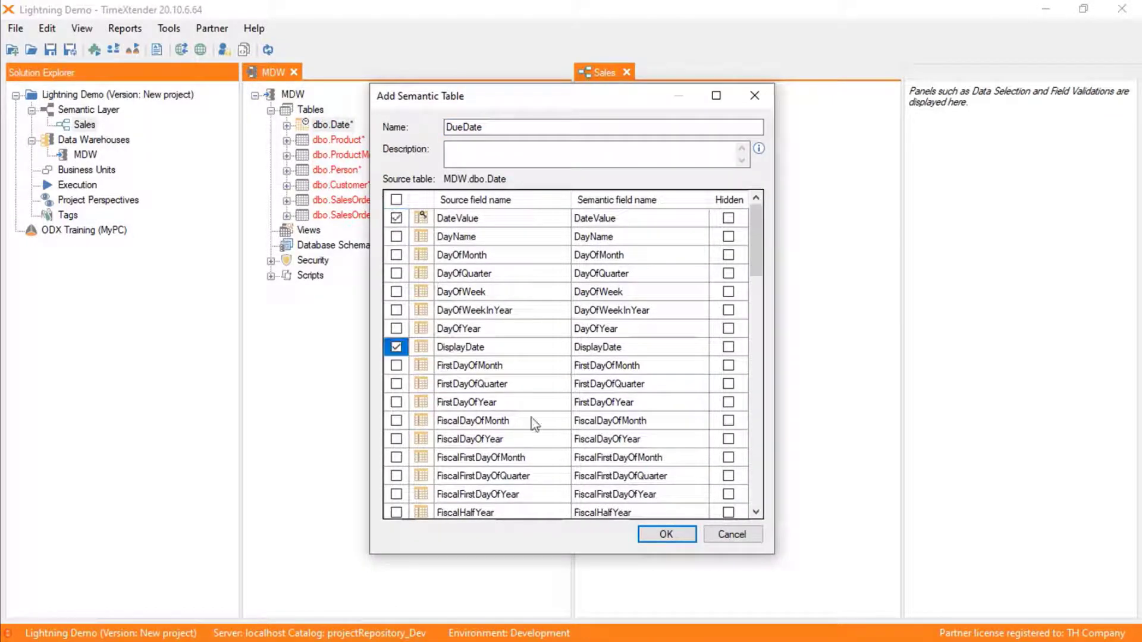
scroll(536, 417, down, 4)
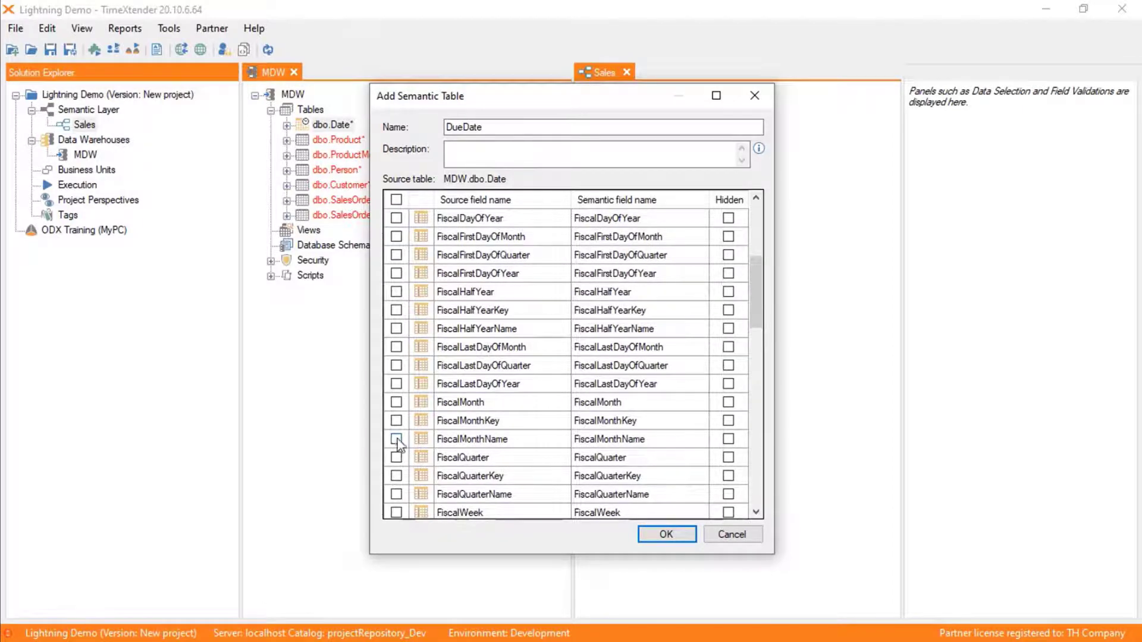
click(390, 443)
scroll(561, 417, down, 3)
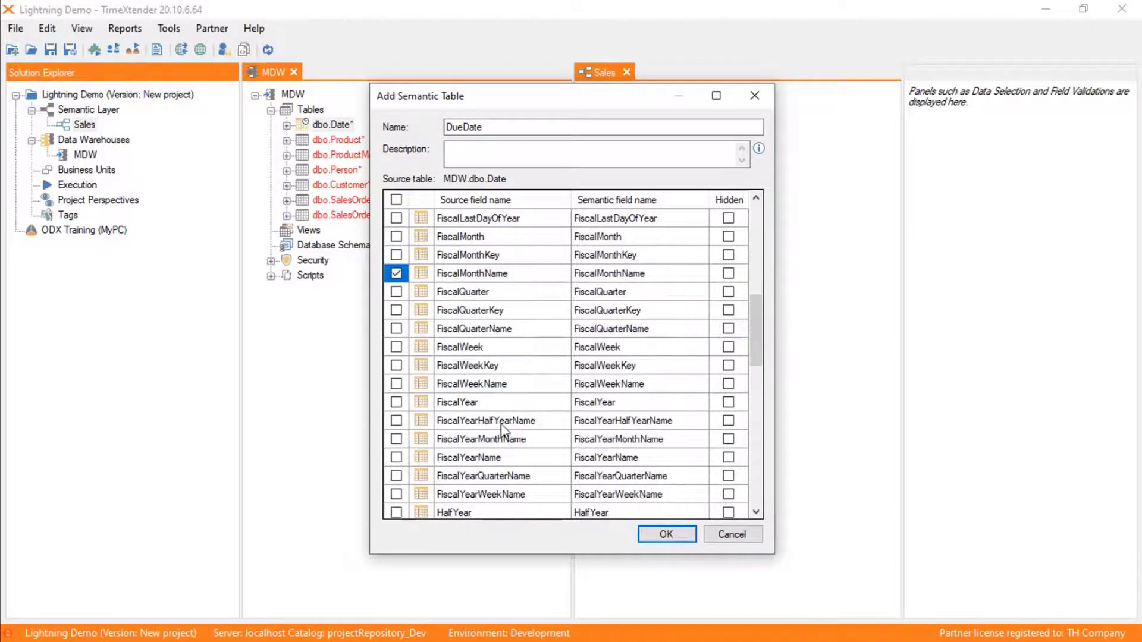
scroll(475, 424, down, 1)
click(397, 404)
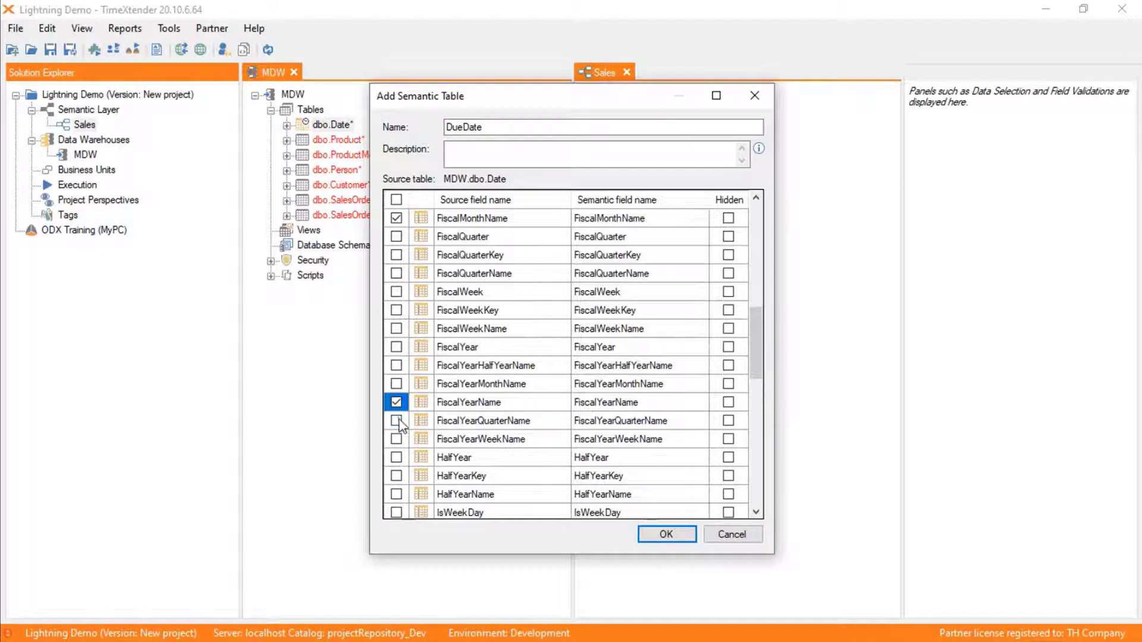
click(398, 422)
click(668, 534)
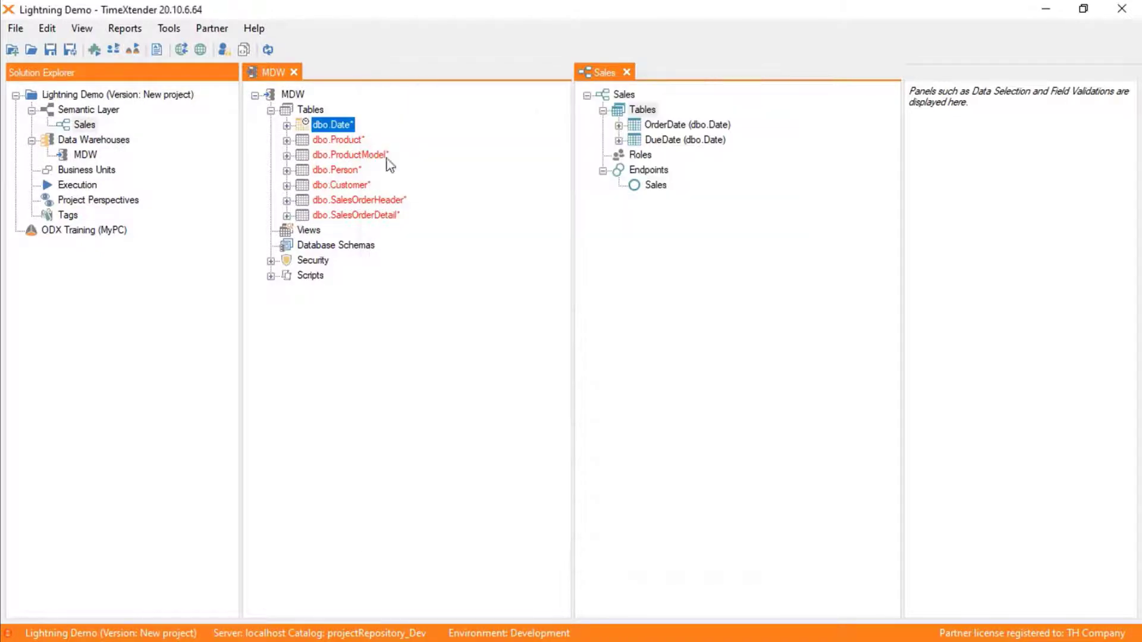
Add the Product table to the Sales model with the fields Class, Color, ListPrice, Name, ProductID and ProductModelName
click(363, 140)
drag(305, 146, 643, 112)
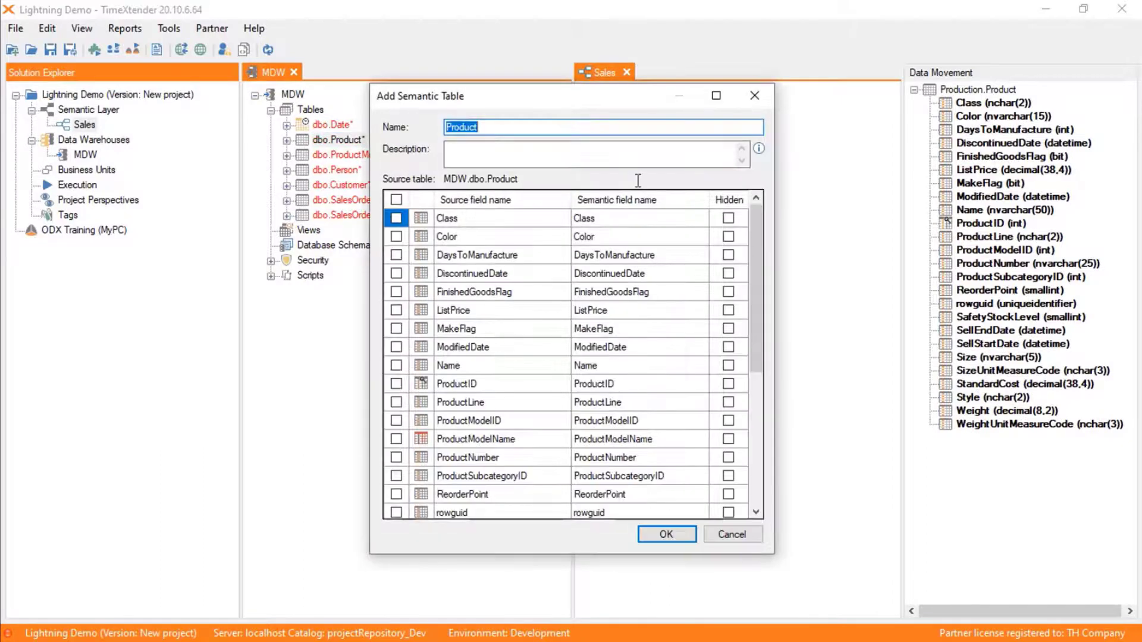
click(397, 219)
click(397, 237)
click(395, 366)
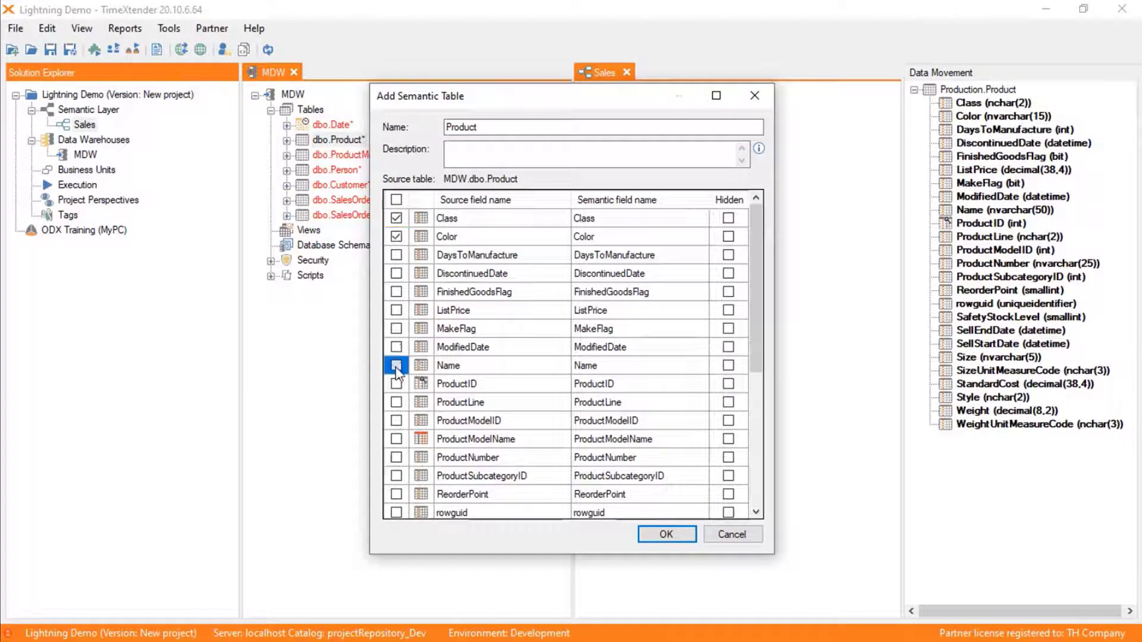
click(396, 310)
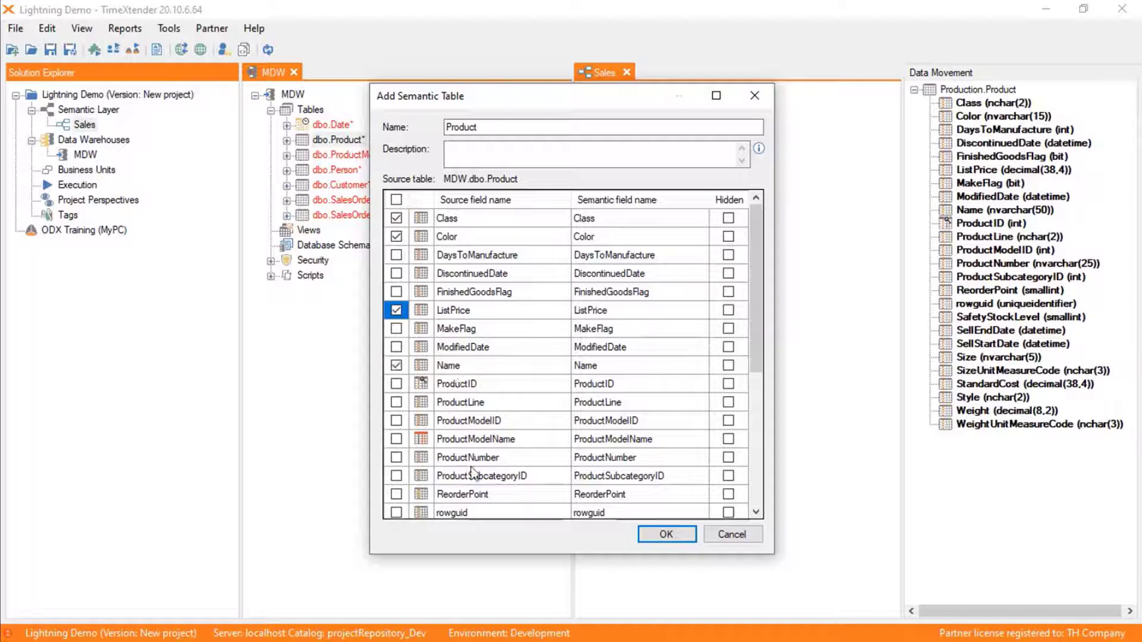
click(398, 441)
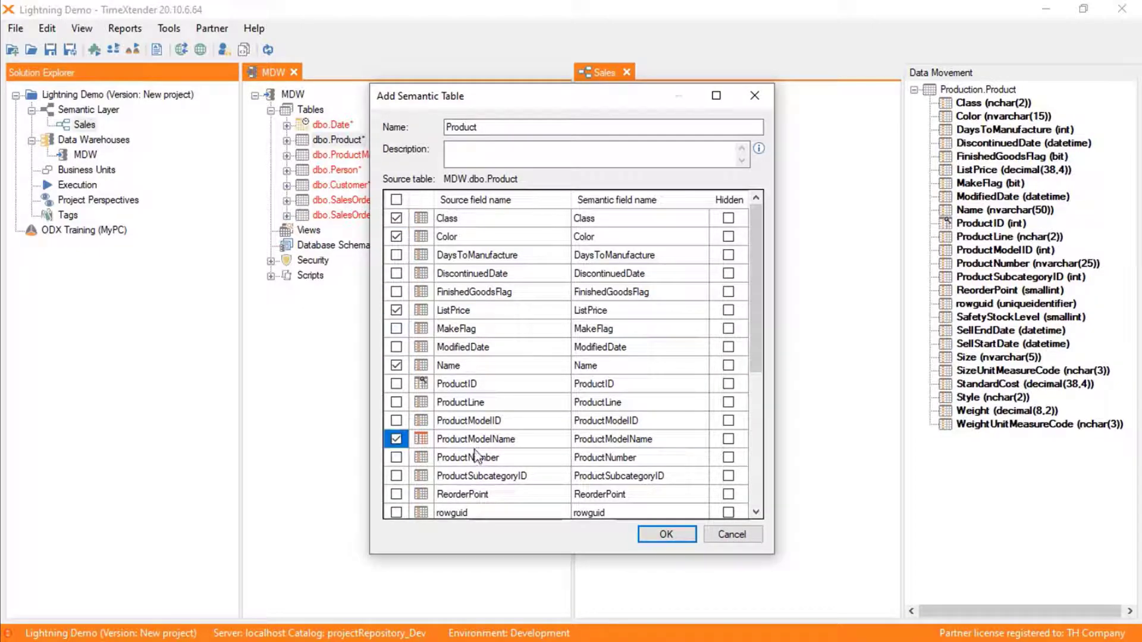
click(397, 384)
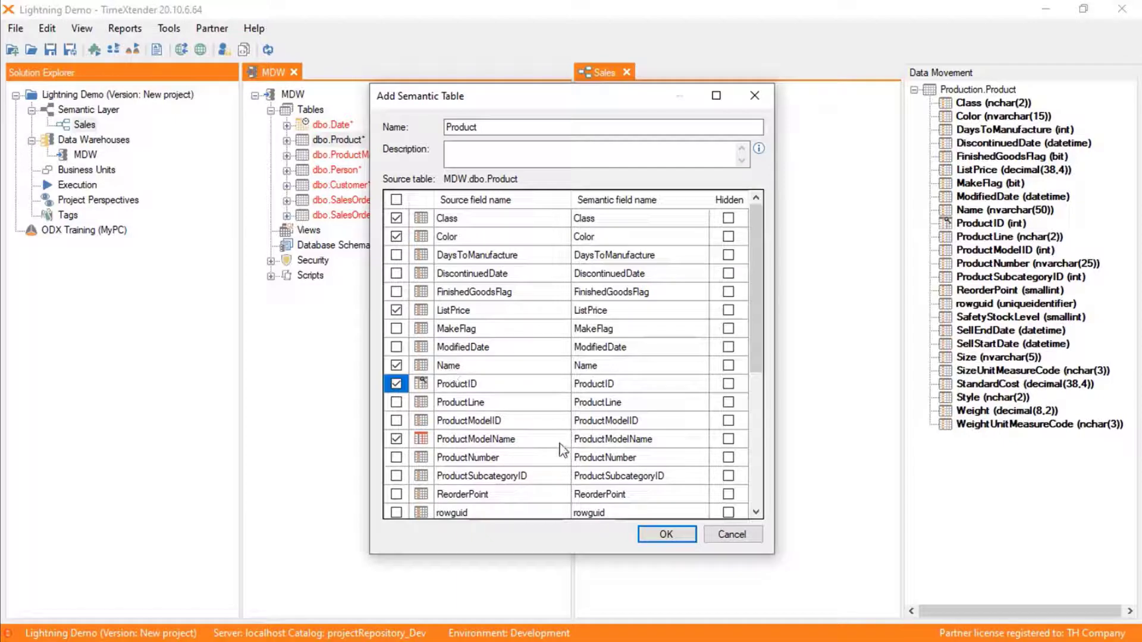
click(666, 534)
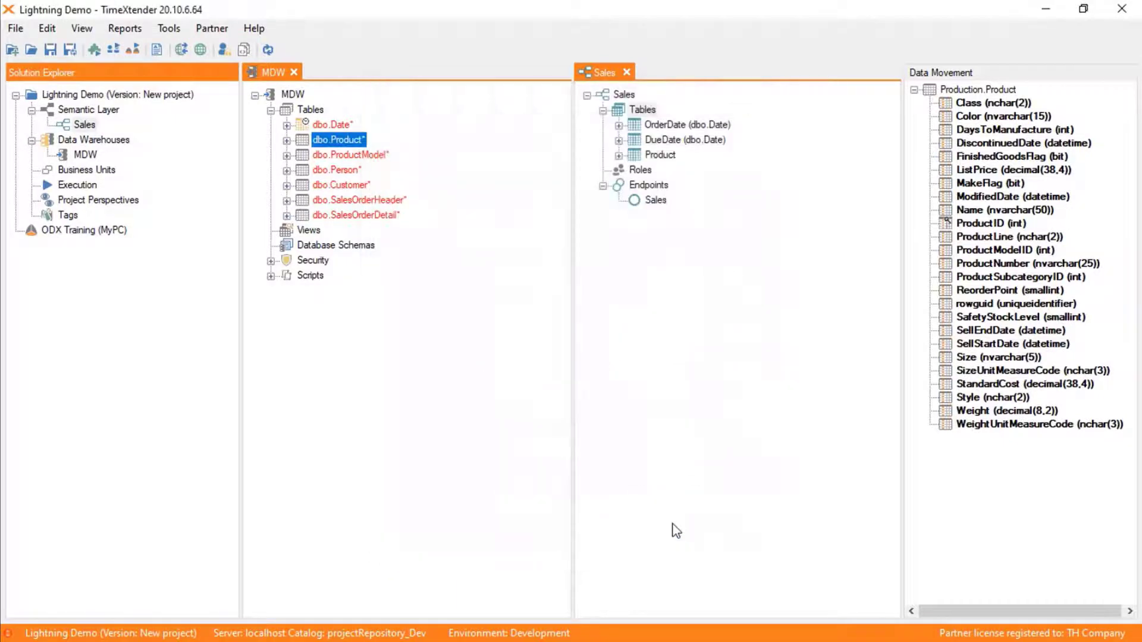
Rename the Name field of the semantic Product table to ProductName and collapse the table
click(618, 155)
right_click(669, 215)
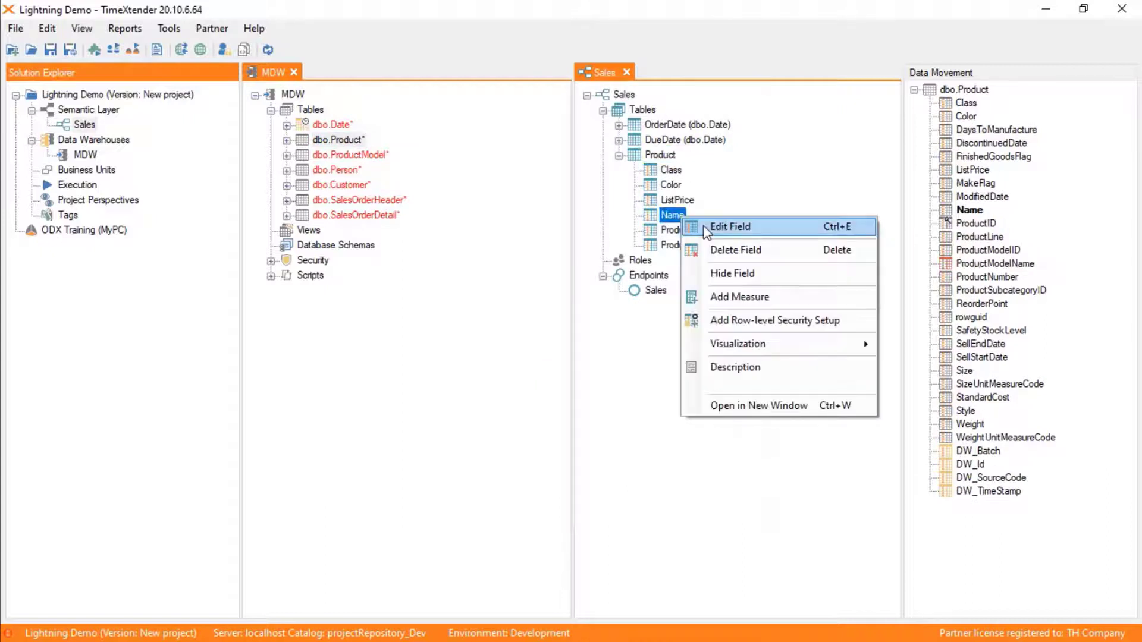
click(713, 226)
key(Home)
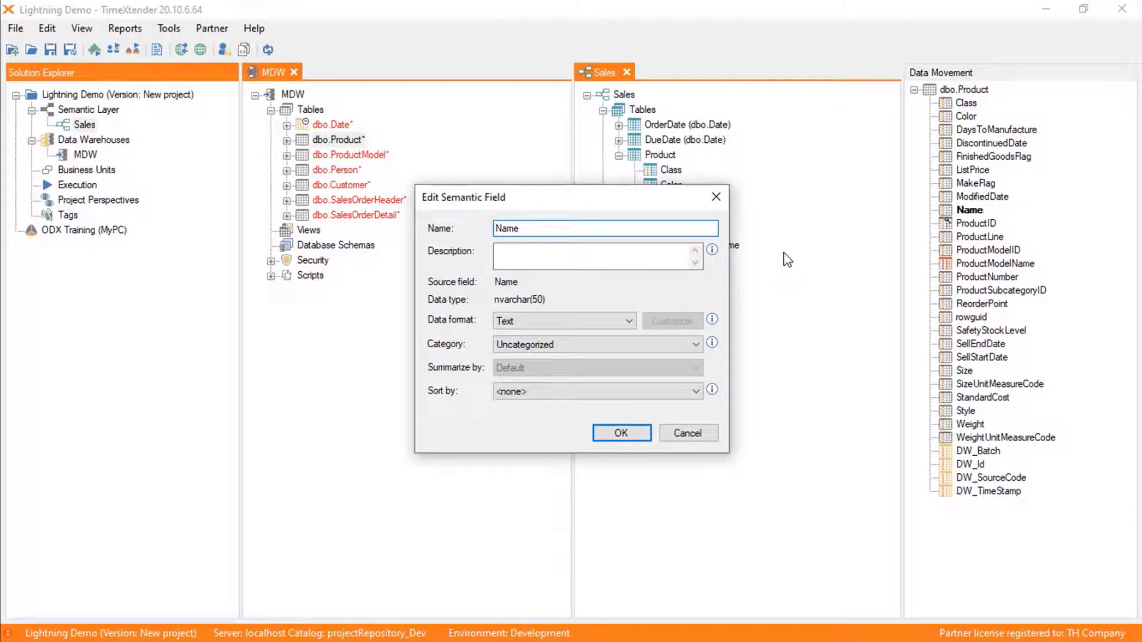
text(Product)
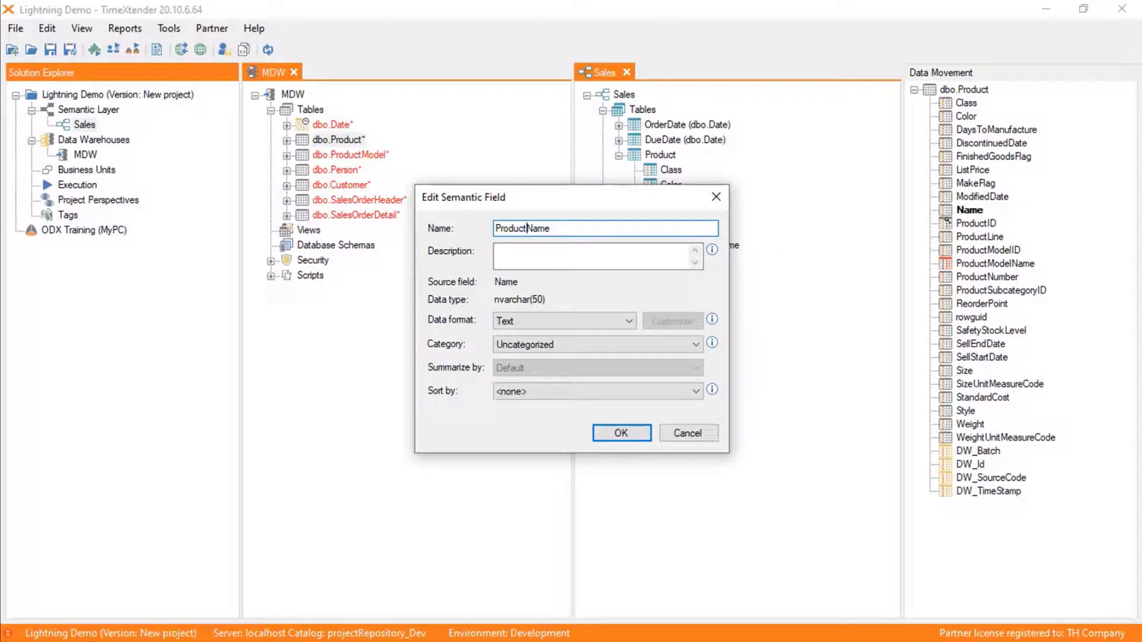
click(621, 433)
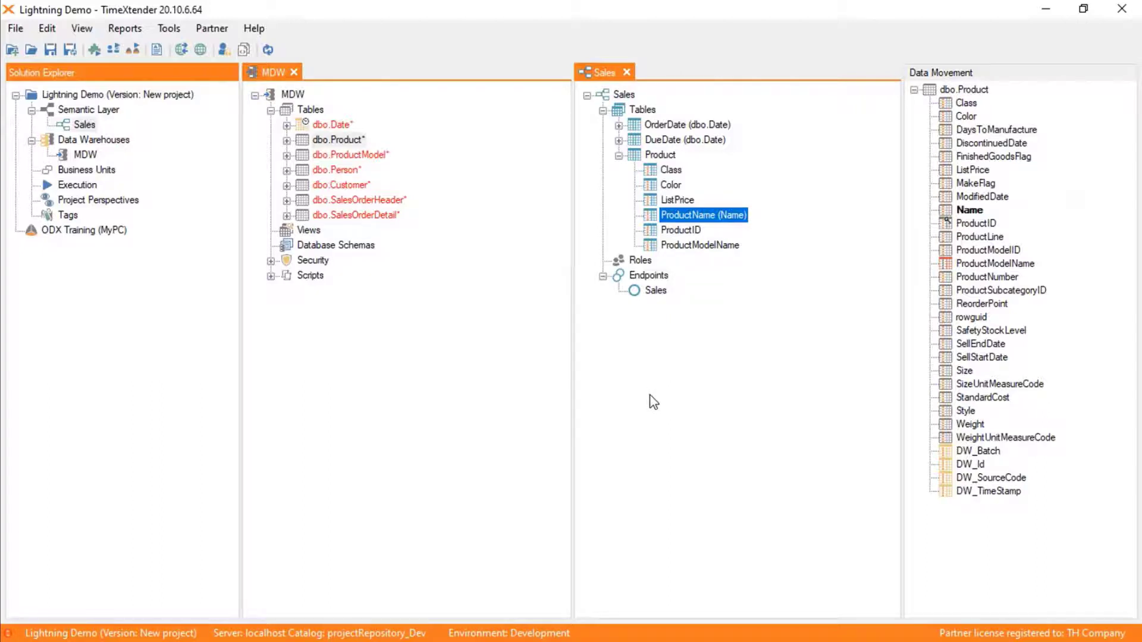
click(618, 156)
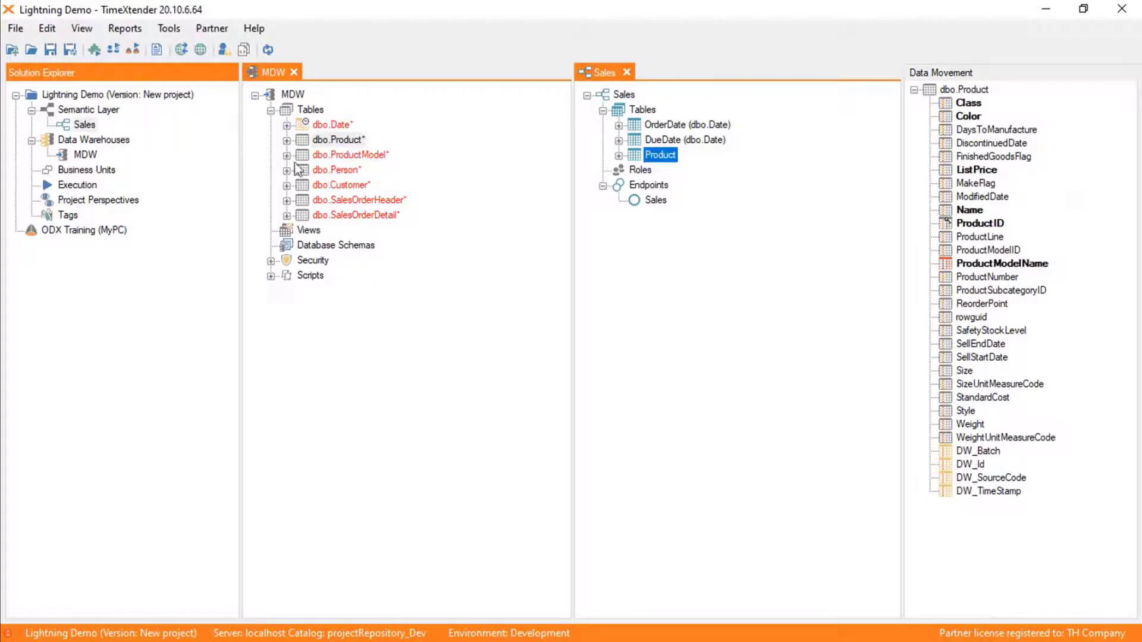
Add the Customer table to the Sales model with AccountNumber and FullName, keeping no relation to Product
drag(305, 189, 648, 112)
click(397, 221)
click(396, 254)
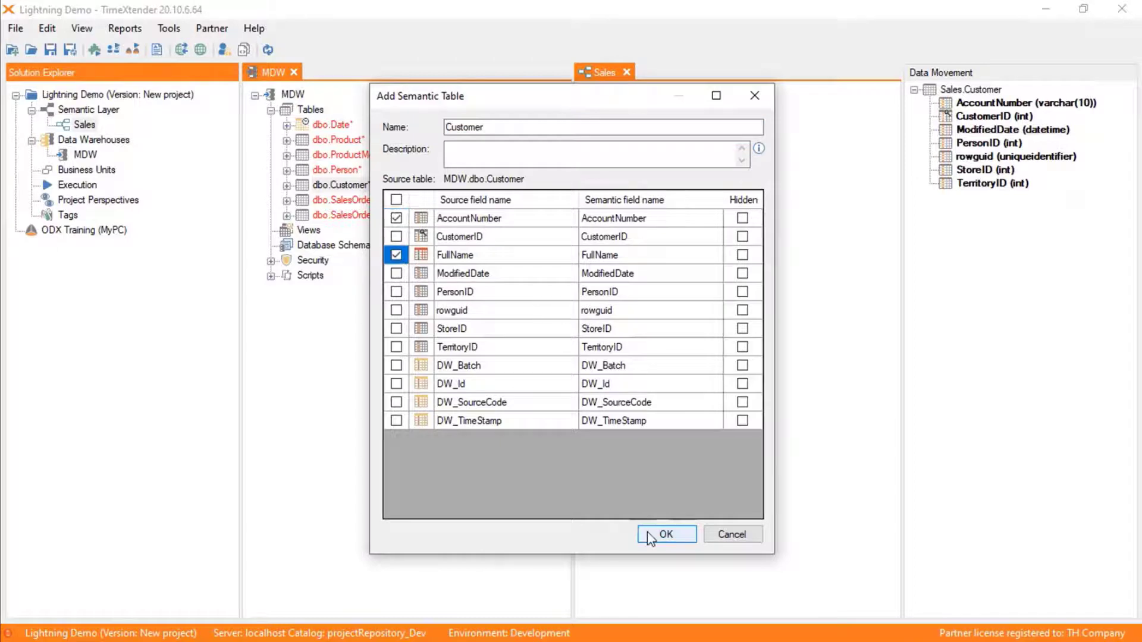
click(666, 535)
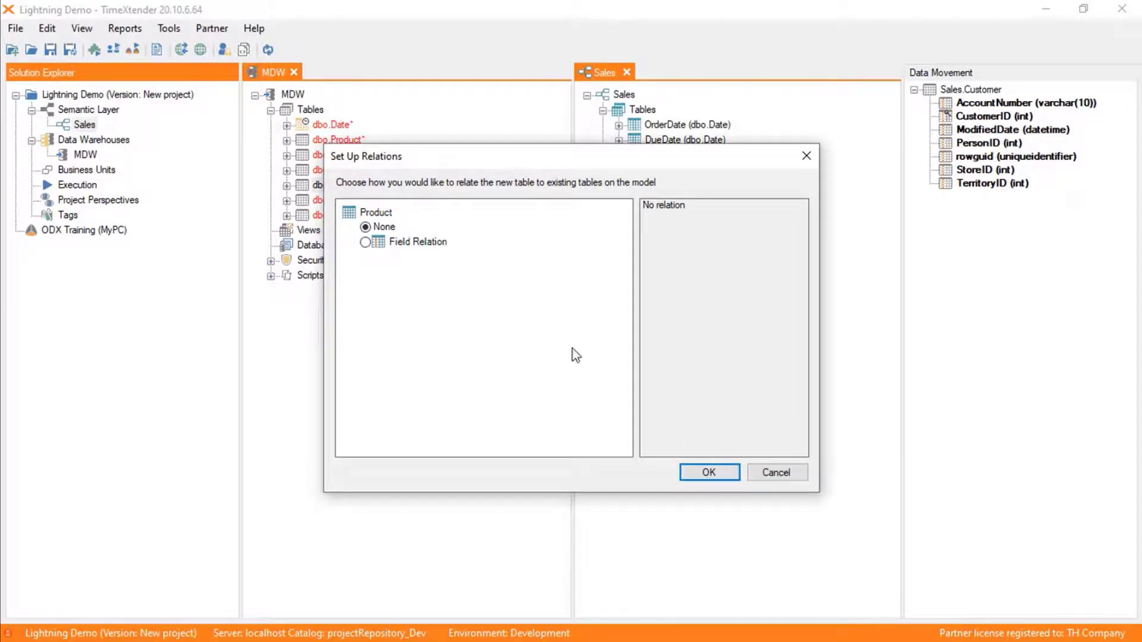
click(720, 476)
Add the SalesOrderDetail table from MDW to the Sales model's tables under the name SalesTransactions
click(343, 215)
drag(309, 221, 640, 112)
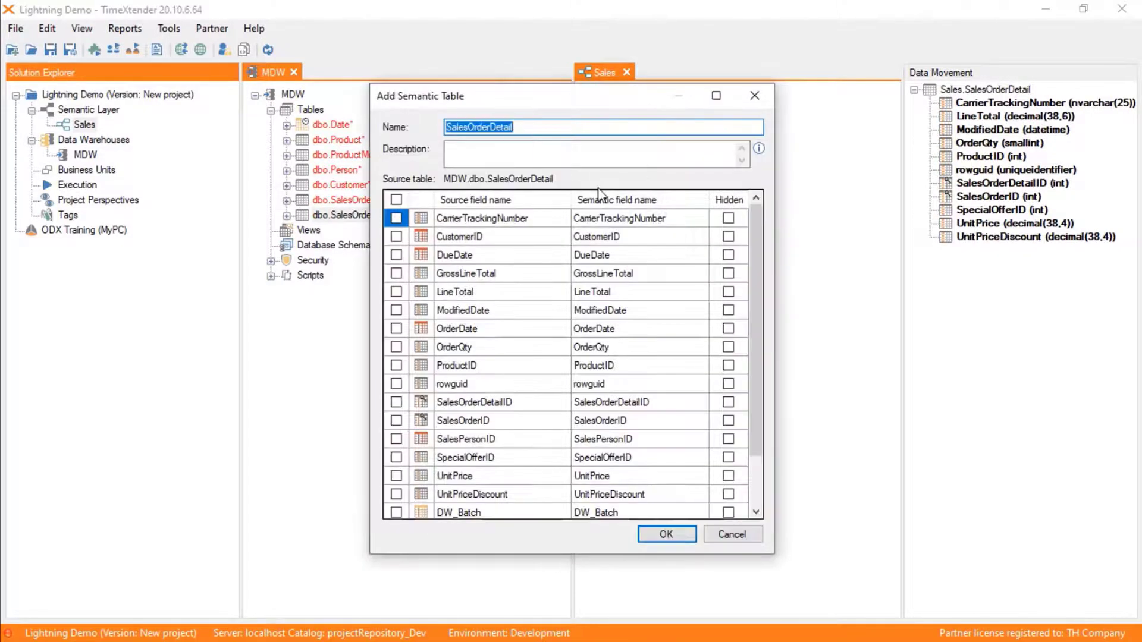
key(Right)
key(BackSpace)
key(BackSpace)
key(BackSpace)
key(BackSpace)
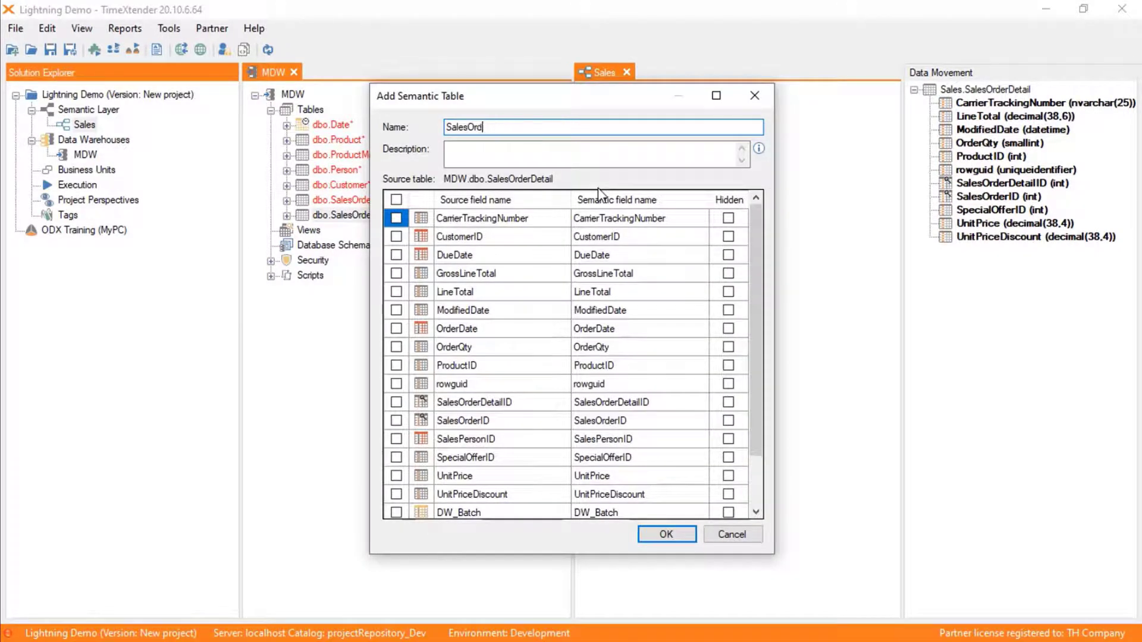
text(Transactions)
Include the GrossLineTotal, LineTotal, OrderQty and SalesOrderID fields in the SalesTransactions table and accept the table setup
click(395, 274)
click(396, 291)
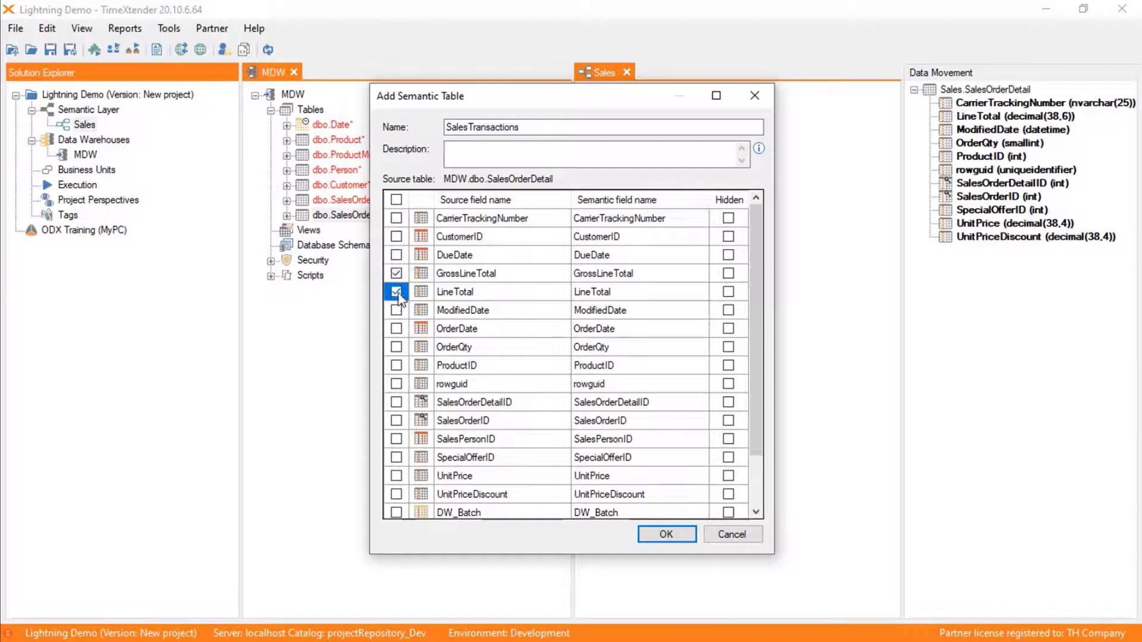
click(396, 347)
click(396, 420)
click(666, 535)
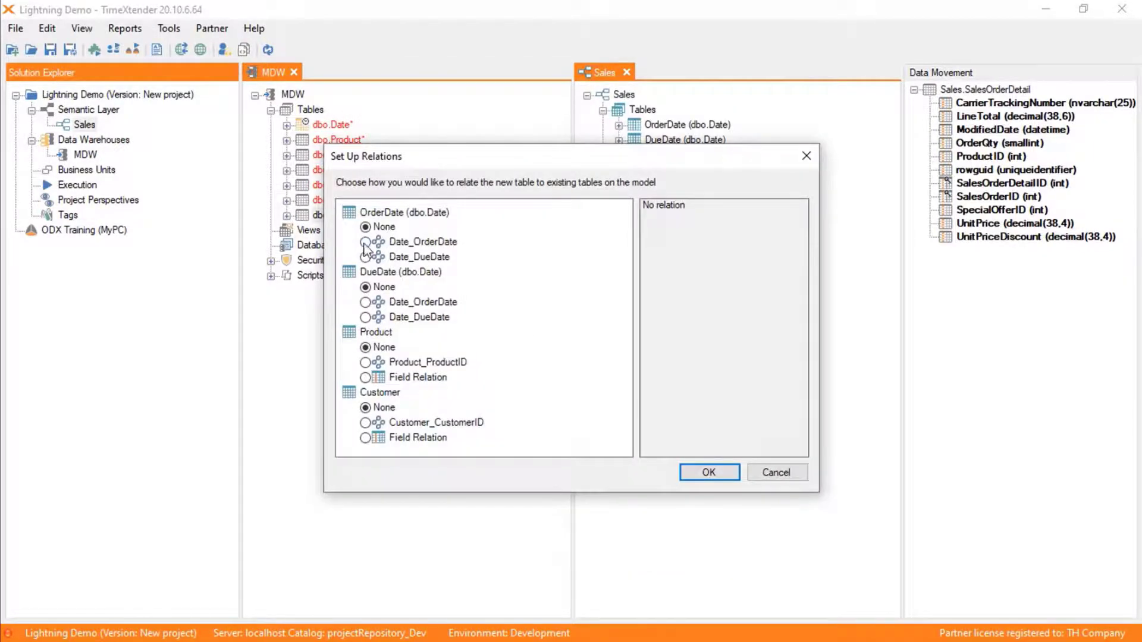
Relate SalesTransactions to OrderDate by Date_OrderDate, DueDate by Date_DueDate, Product by Product_ProductID and Customer by Customer_CustomerID
click(366, 242)
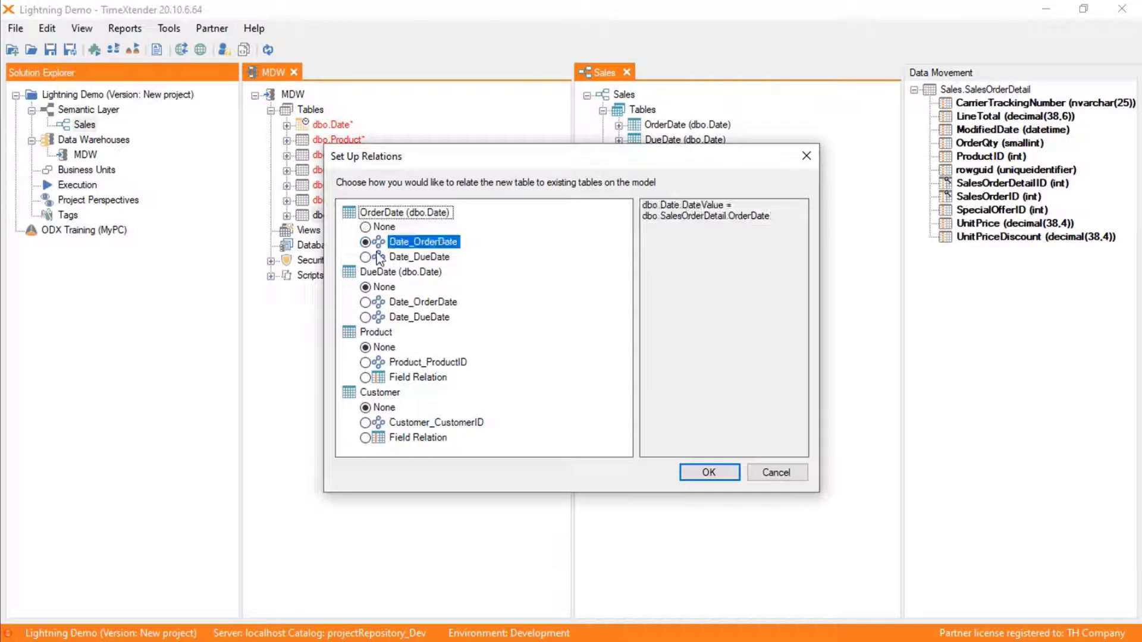
click(366, 318)
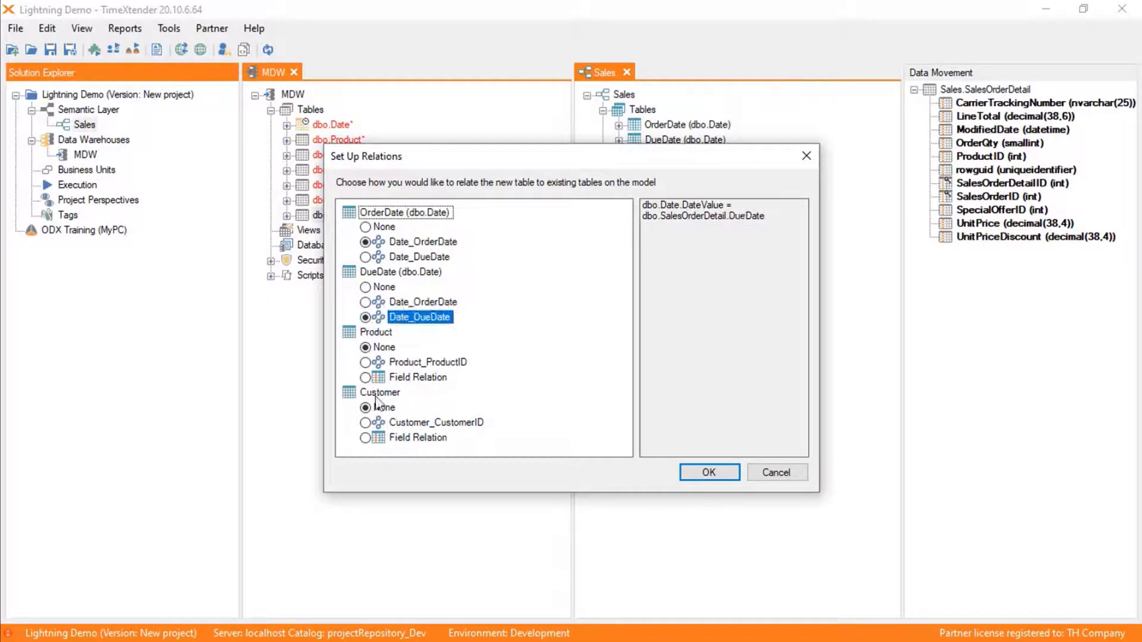
click(365, 362)
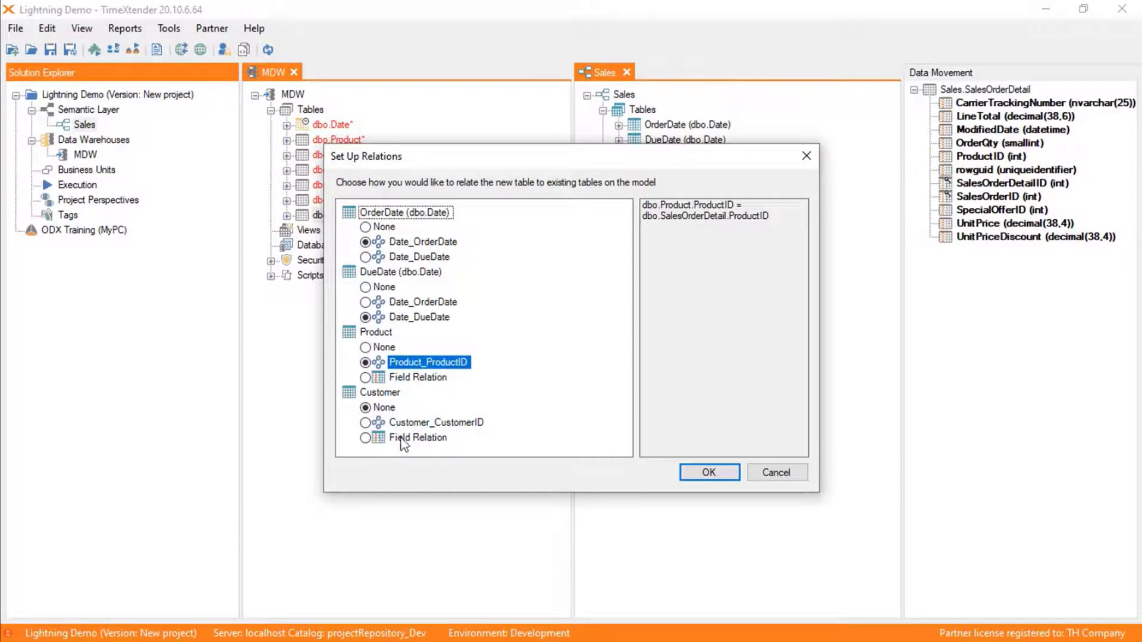
click(365, 422)
click(711, 472)
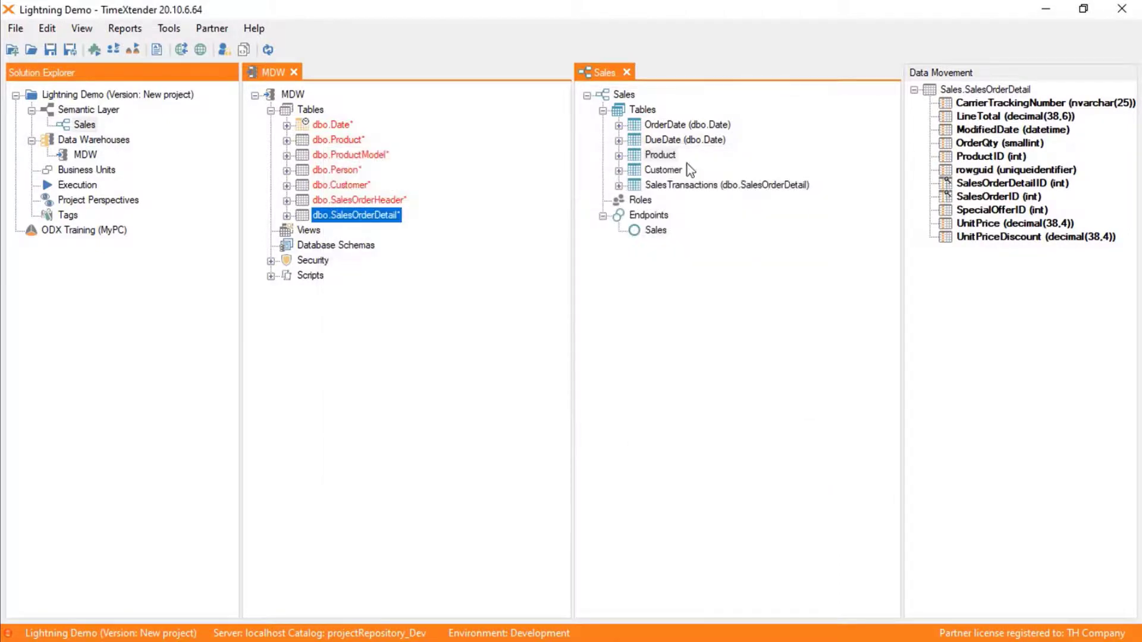
Expand the SalesTransactions table and its relations in the Sales model to review them
click(619, 185)
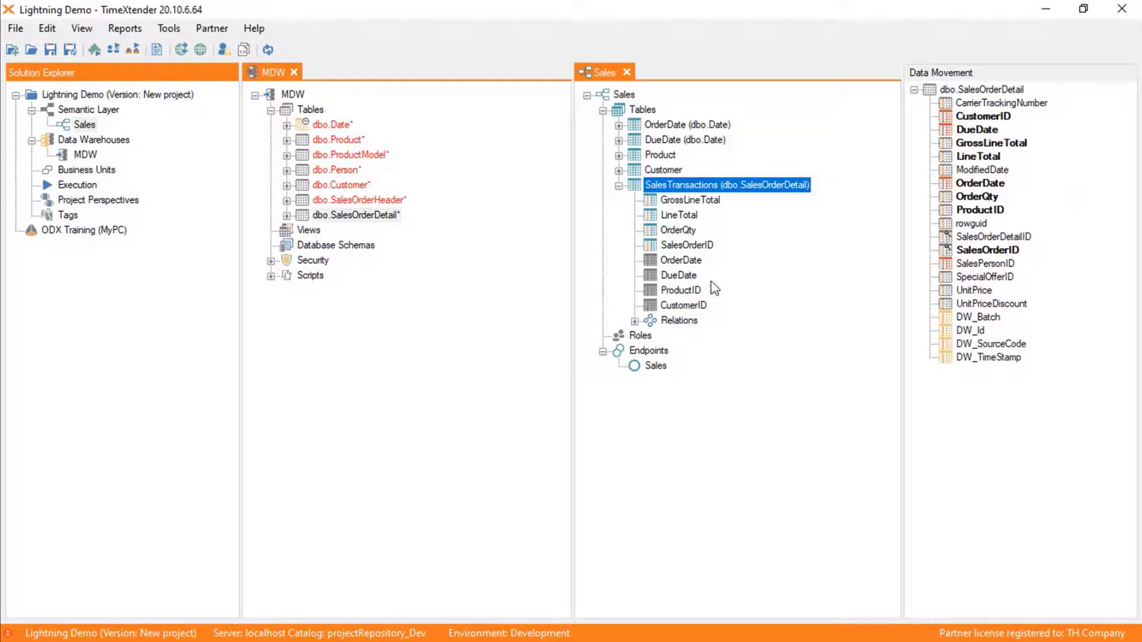
click(636, 322)
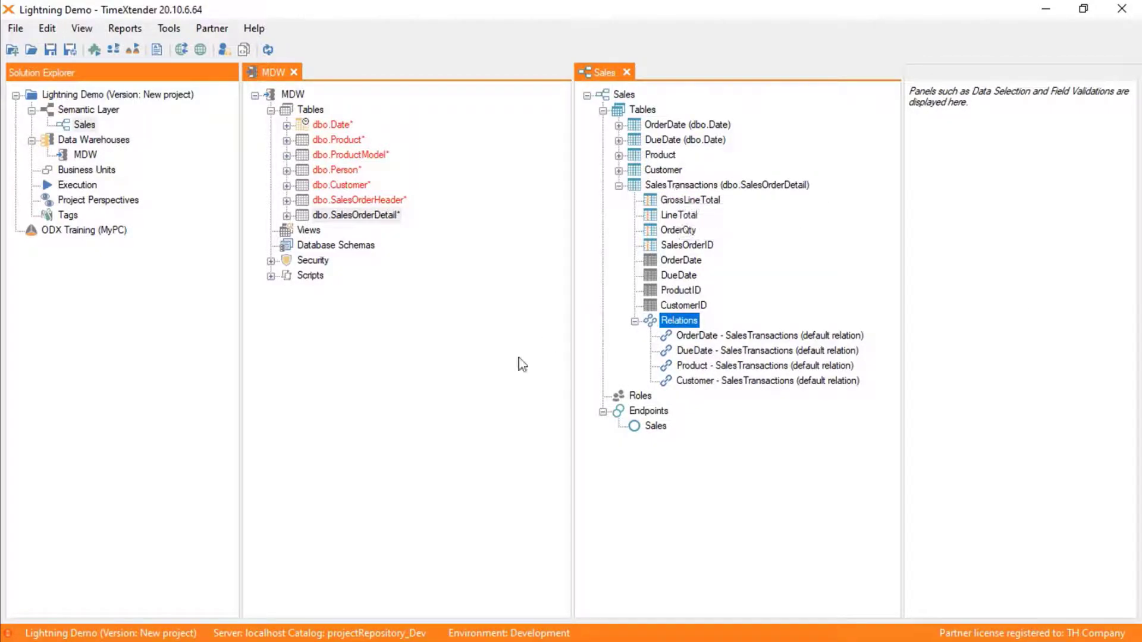
key(alt+Tab)
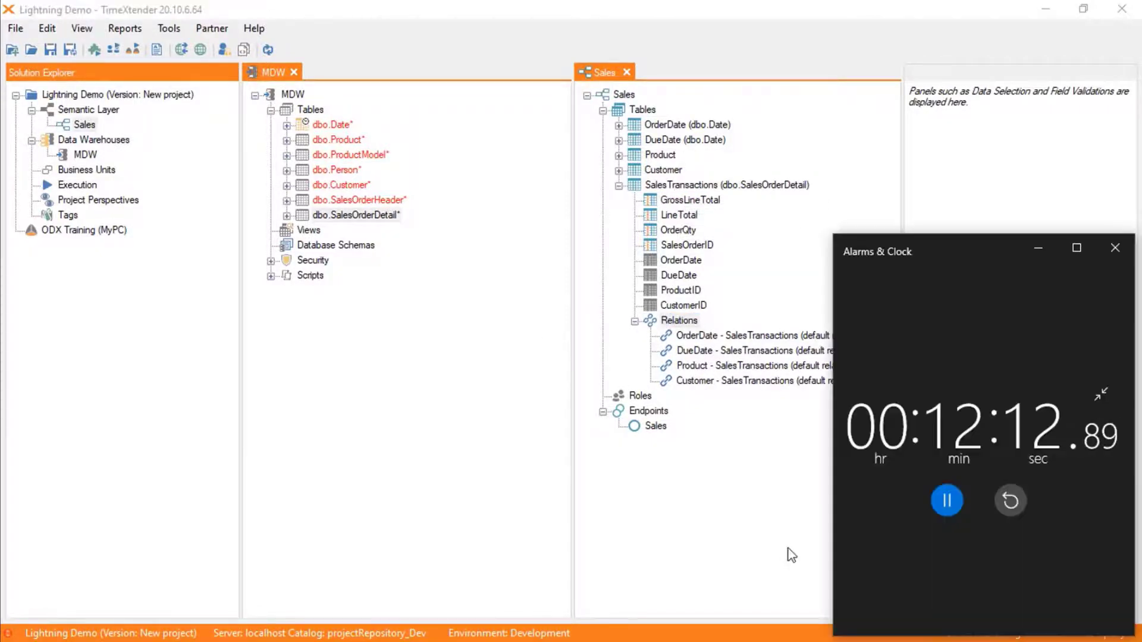
click(784, 544)
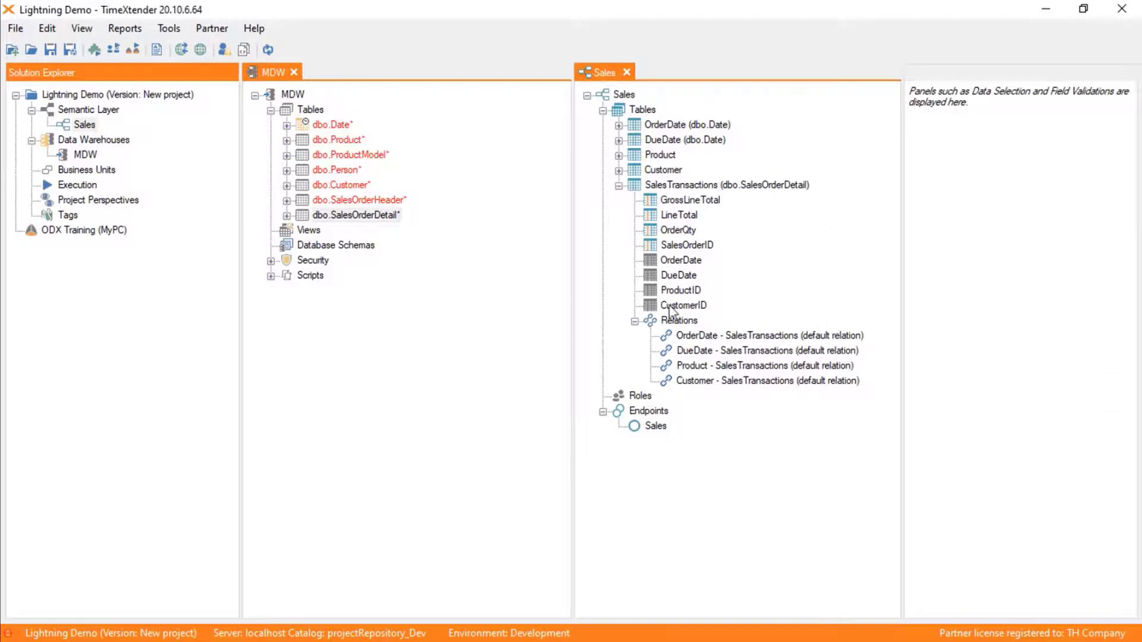
Create a measure named Gross Line Total with type Sum on the GrossLineTotal field
right_click(690, 201)
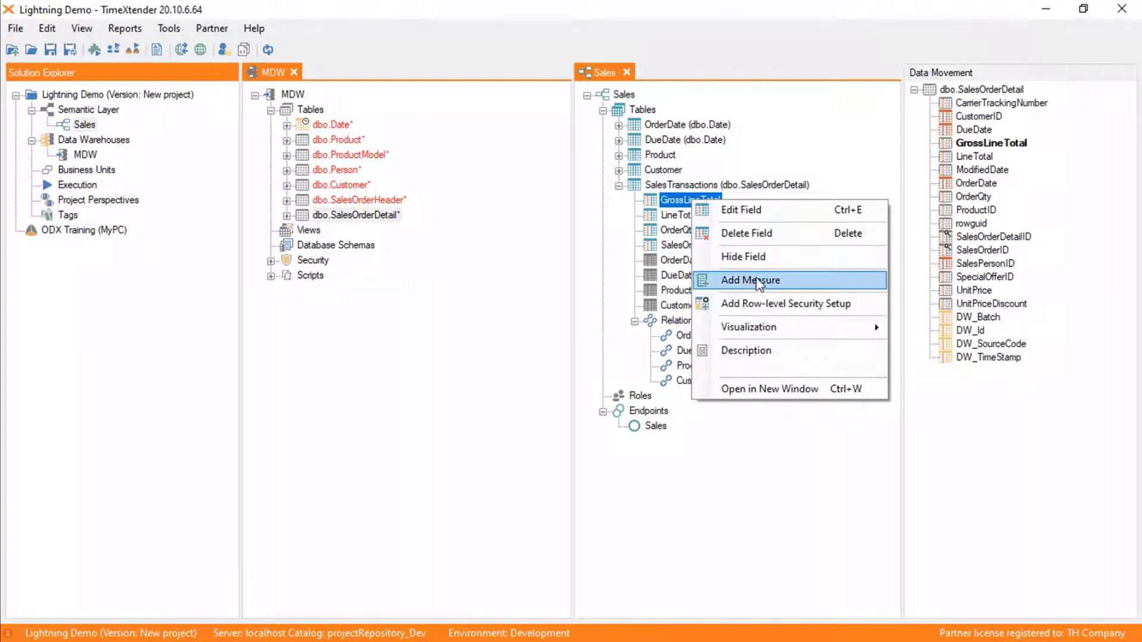
click(751, 280)
text(Gross)
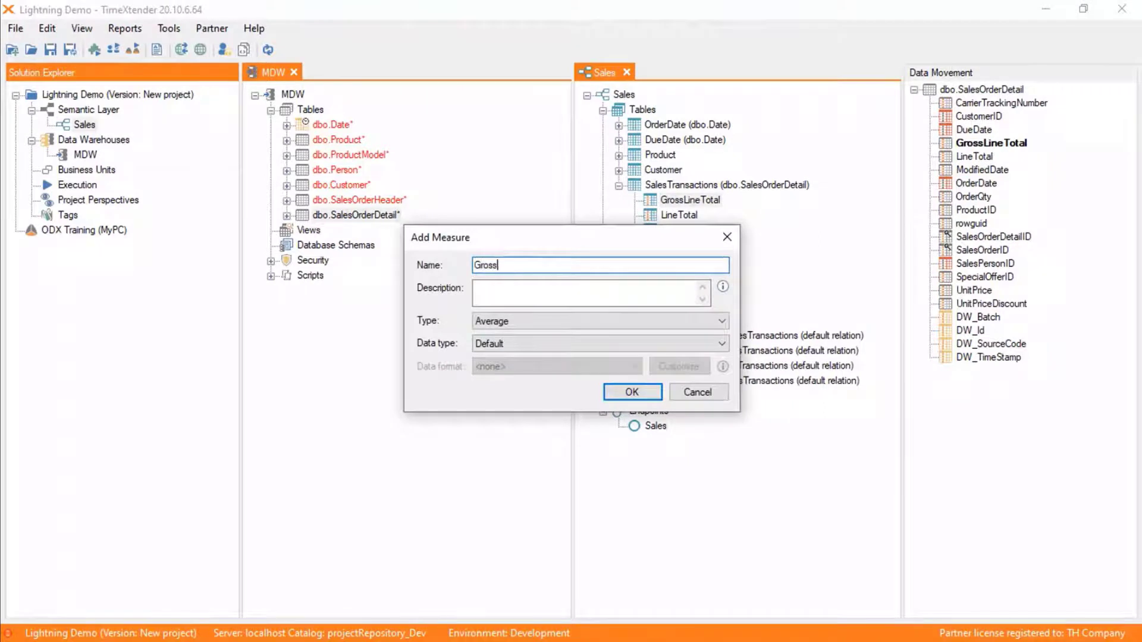
text( Line Total)
click(614, 324)
click(607, 391)
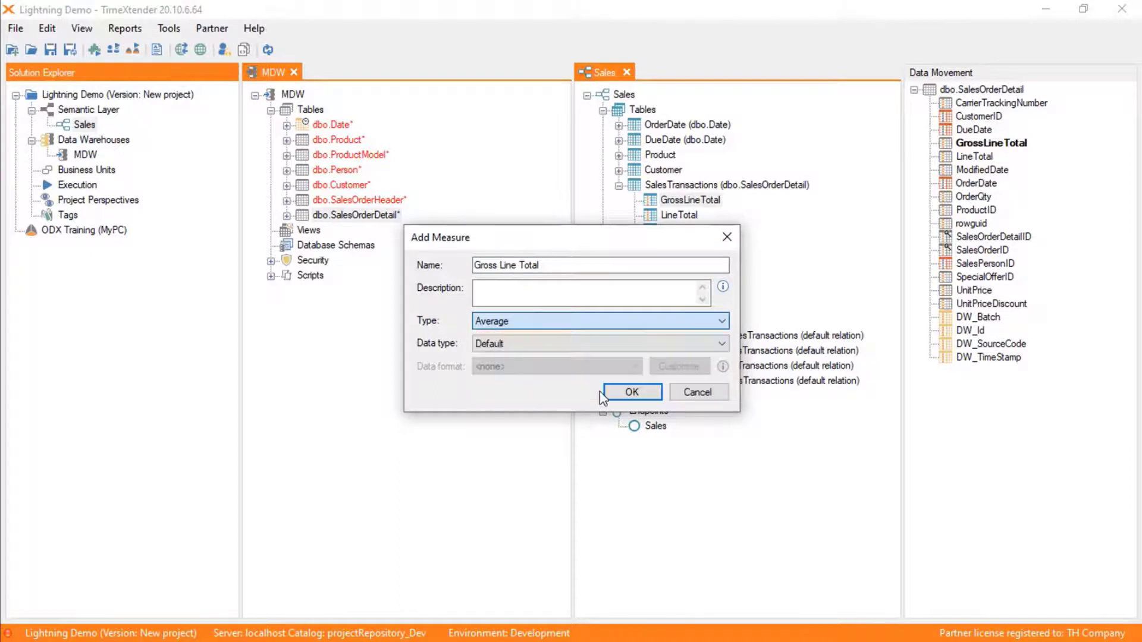
Format the Gross Line Total measure as Decimal with English (United States) dollar currency, save it, and hide the GrossLineTotal field
click(551, 345)
click(559, 394)
click(619, 367)
click(564, 393)
click(692, 370)
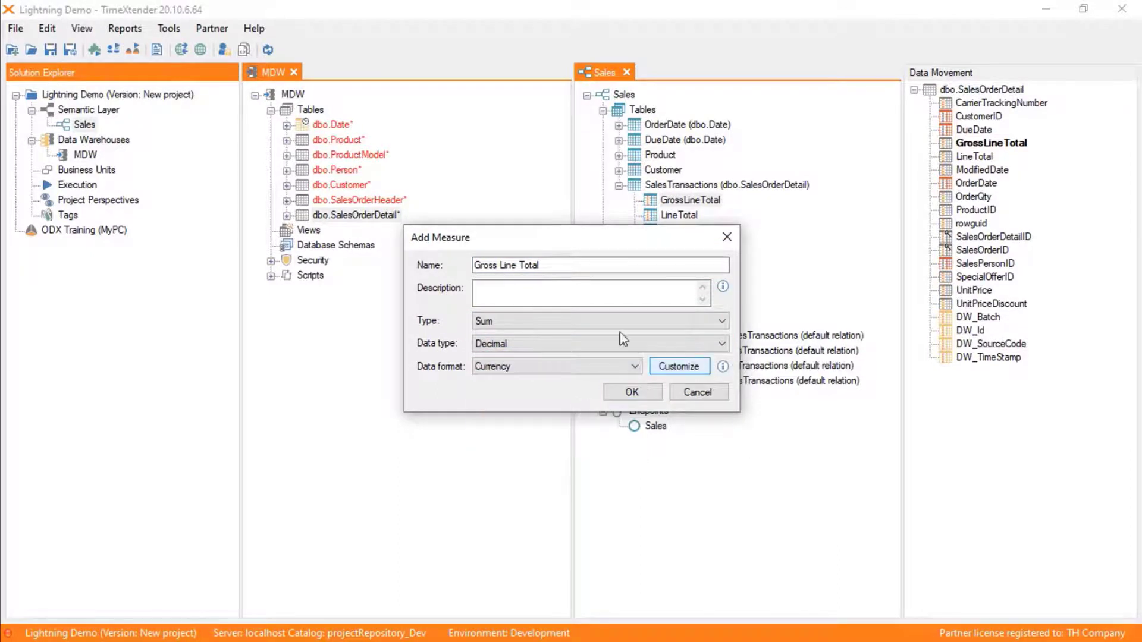
click(507, 243)
click(606, 391)
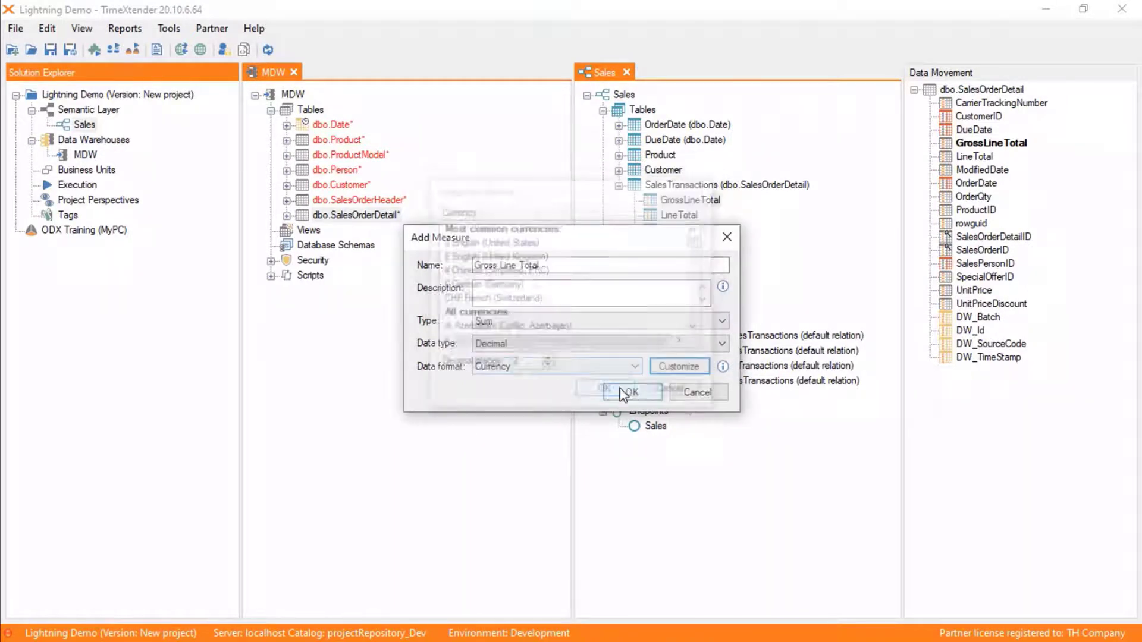
click(627, 391)
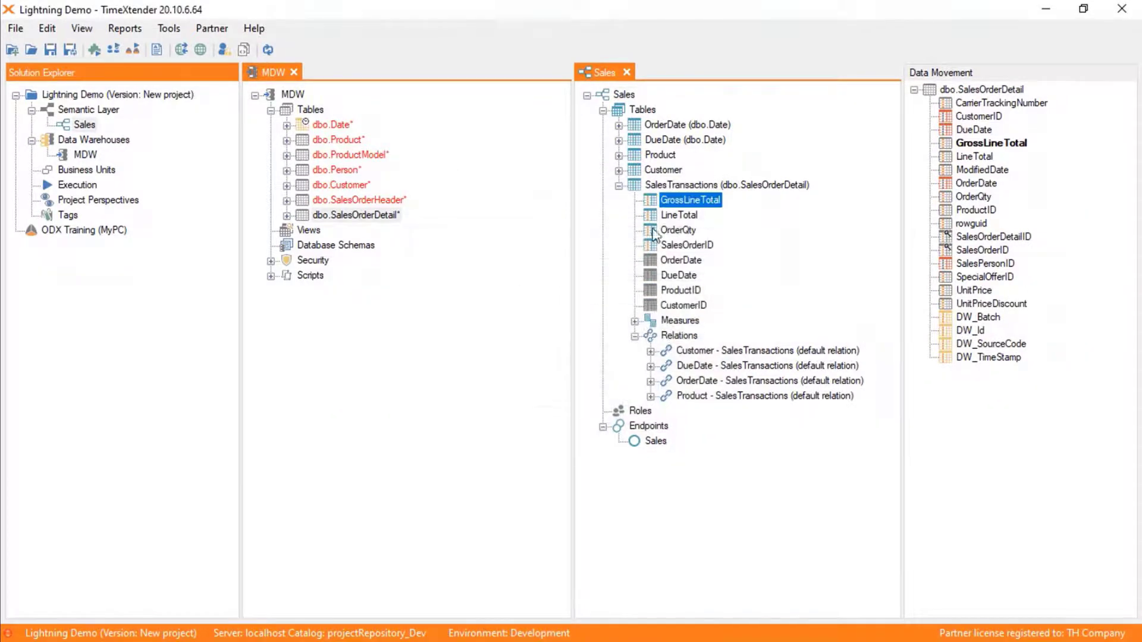
right_click(689, 200)
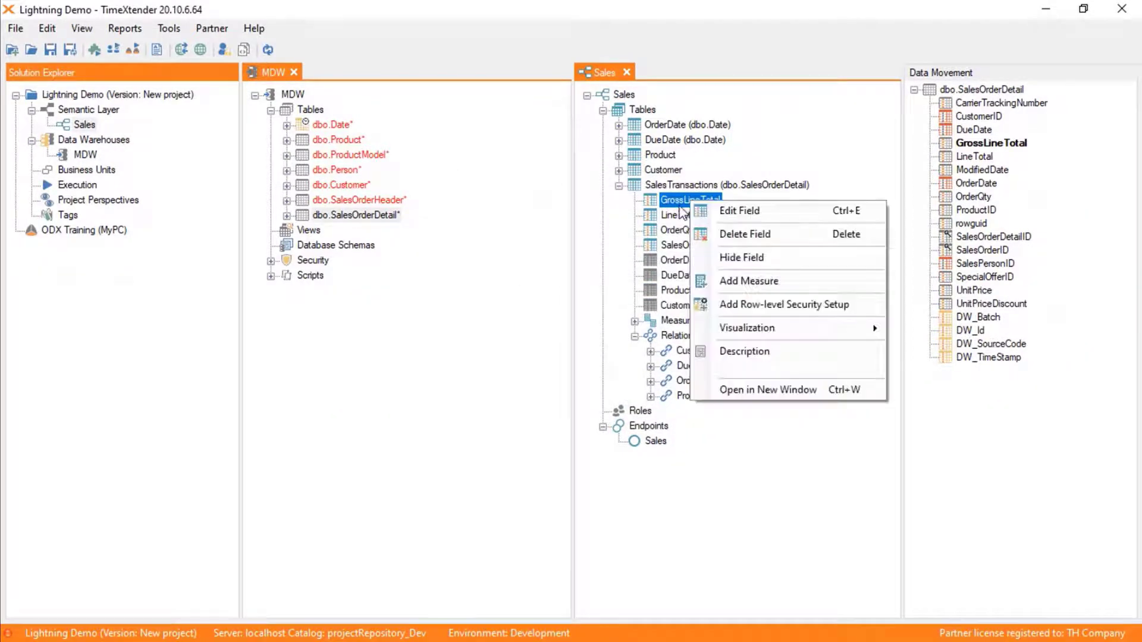
click(740, 259)
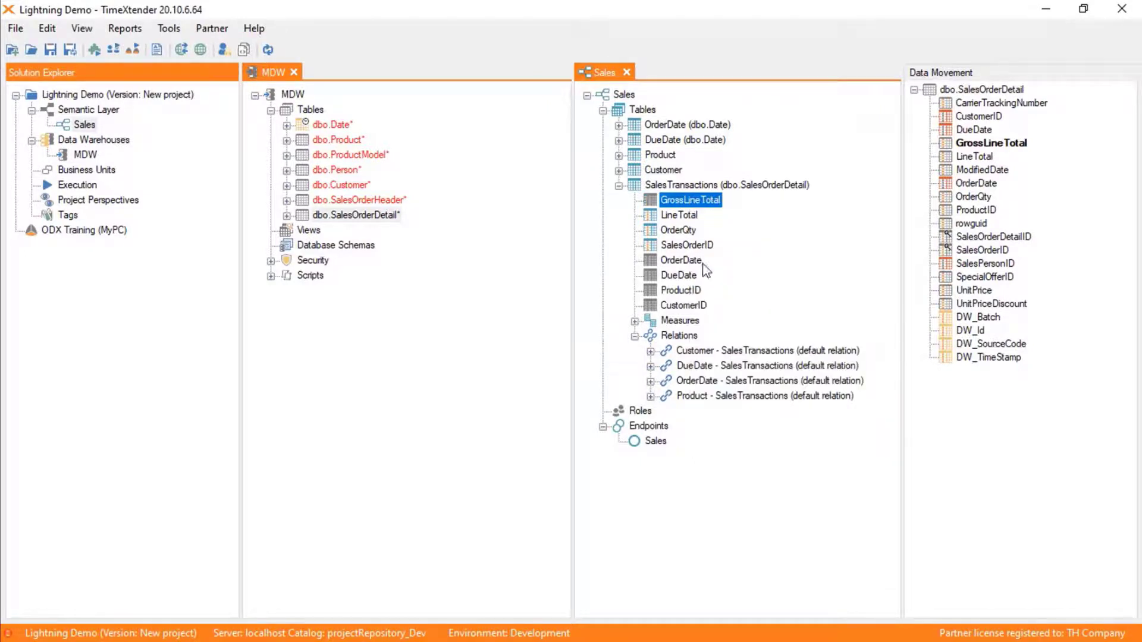
Create a measure named Sales Amount with type Sum on the LineTotal field
right_click(680, 215)
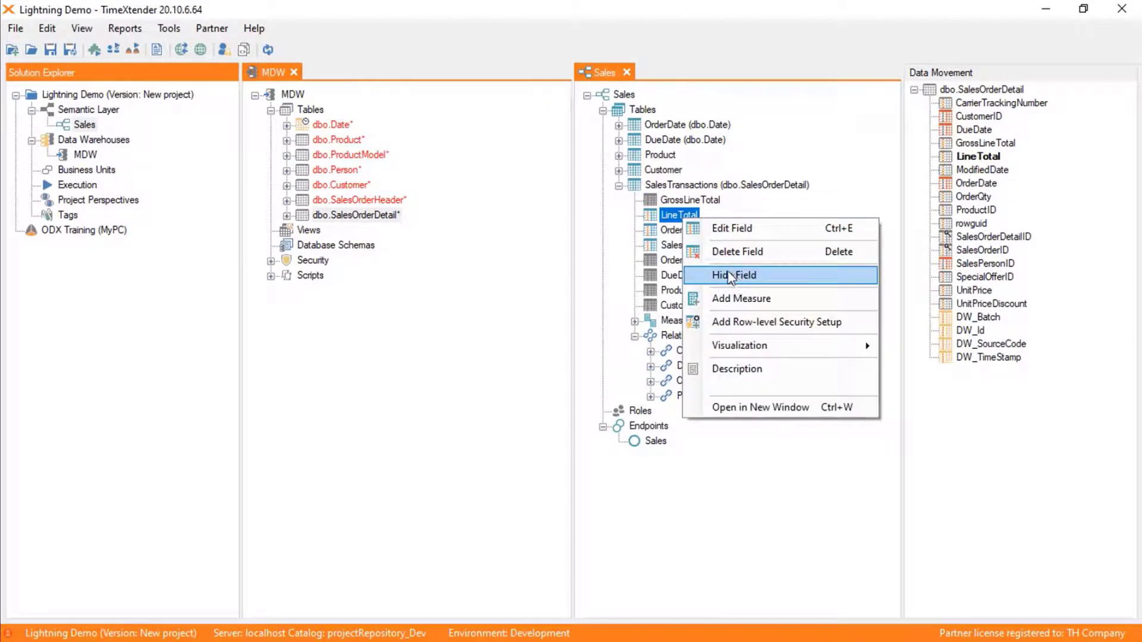
click(737, 299)
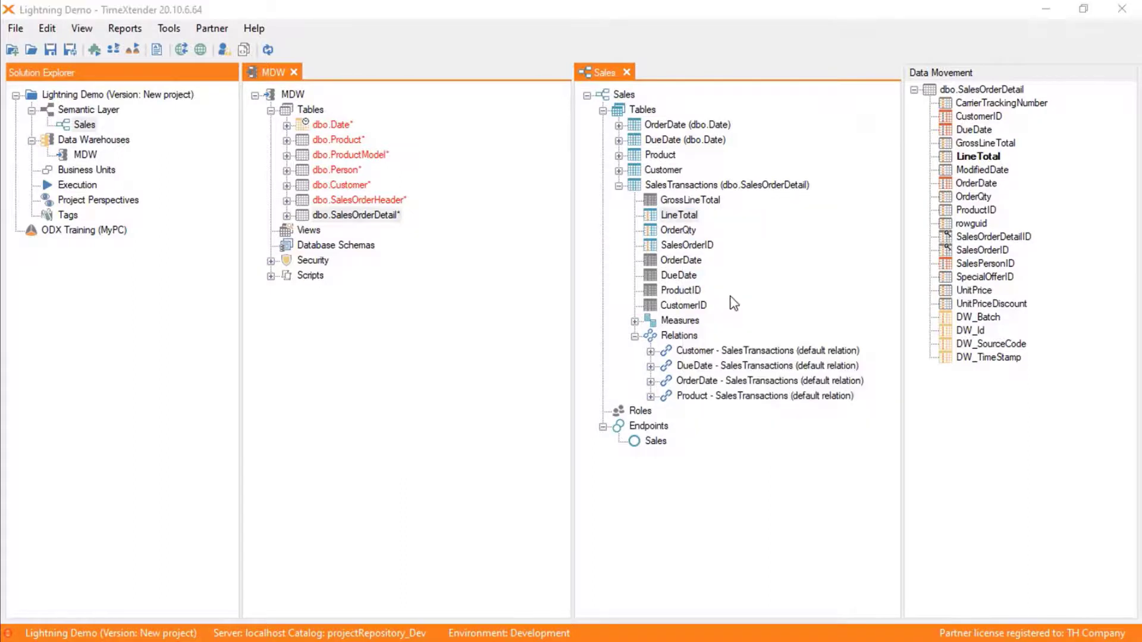
text(Sales Amount)
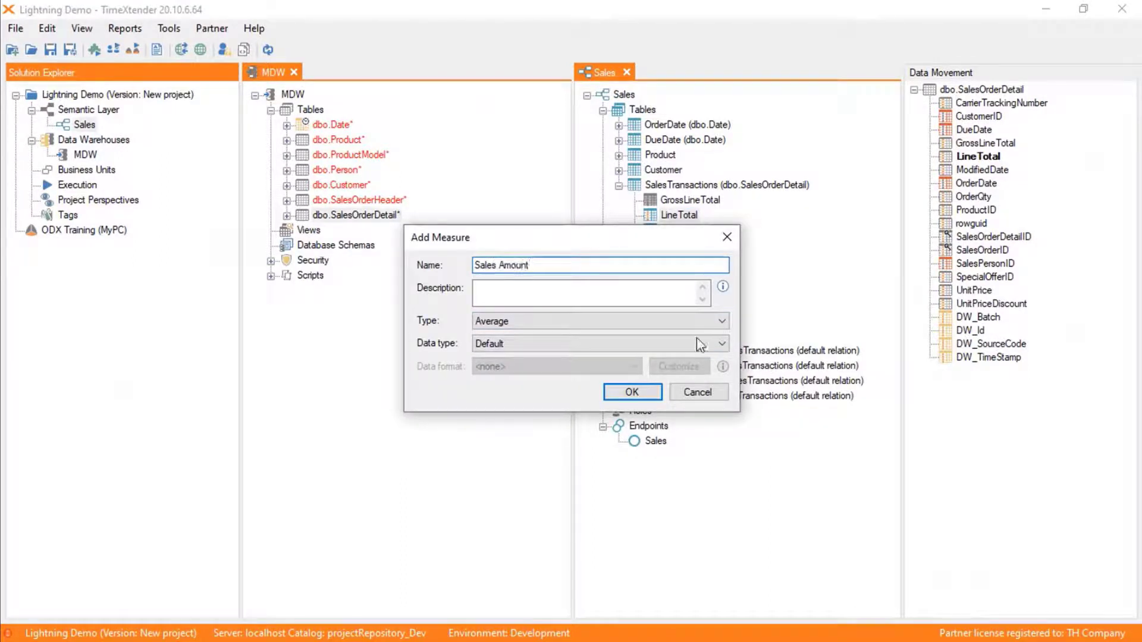
click(695, 321)
click(595, 390)
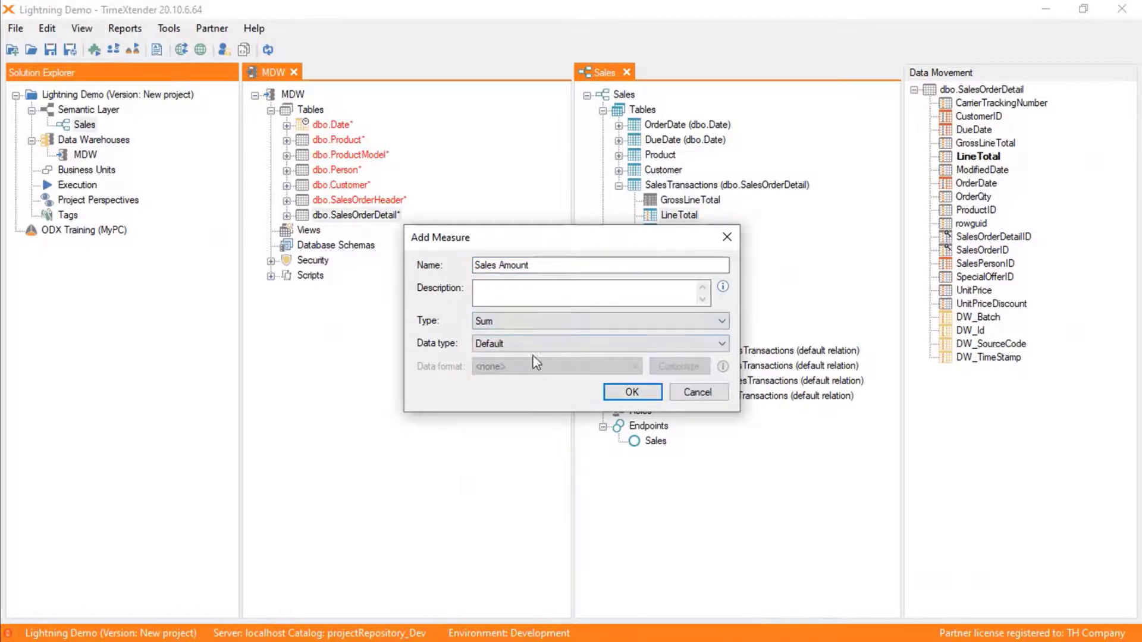
Format the Sales Amount measure as Decimal with English (United States) dollar currency, save it, and hide the LineTotal field
click(537, 345)
click(572, 391)
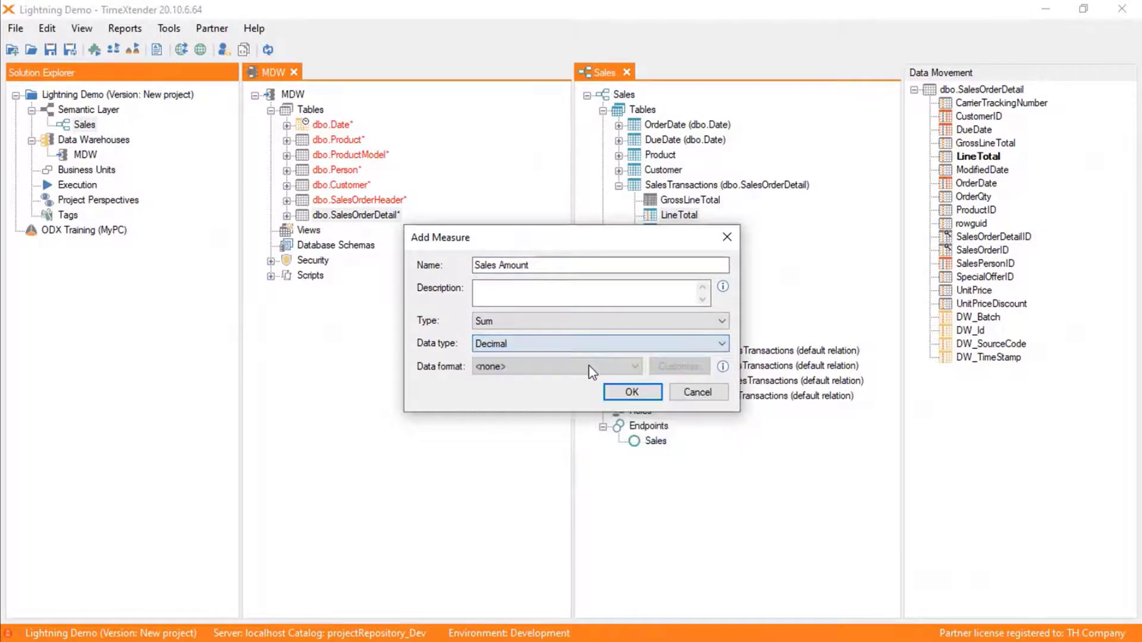
click(589, 367)
click(565, 394)
click(679, 367)
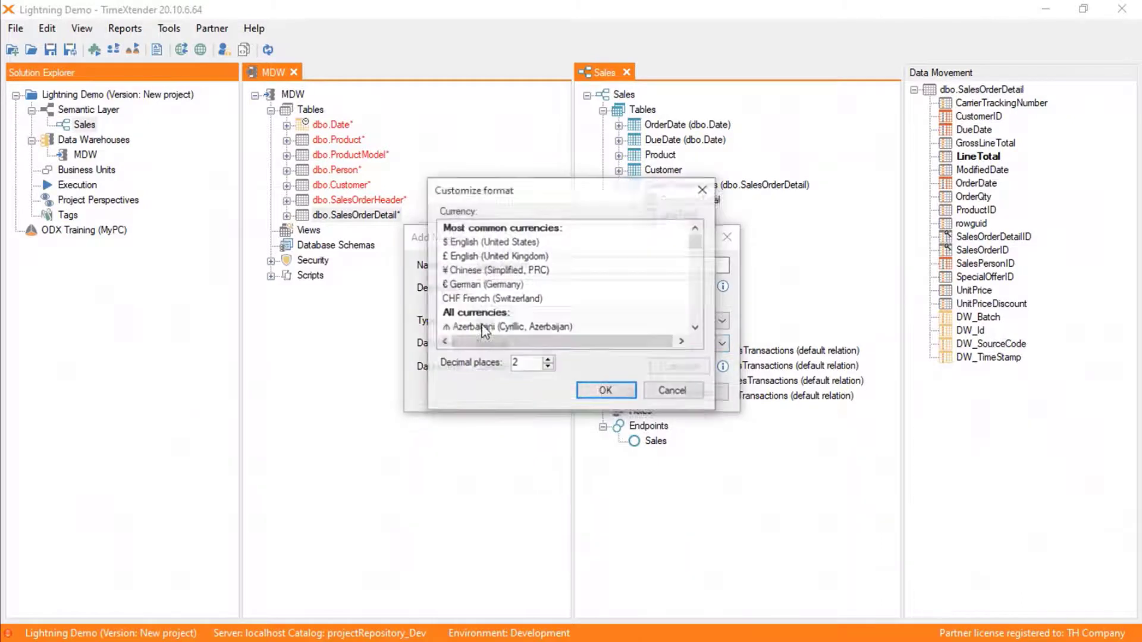
click(463, 242)
click(606, 390)
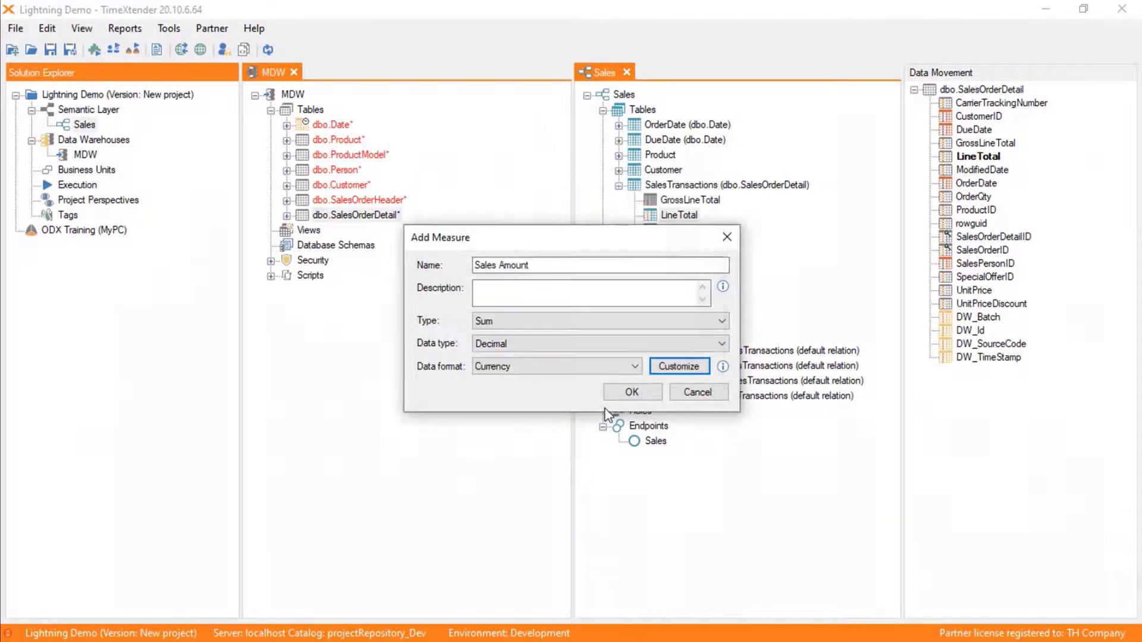
click(638, 394)
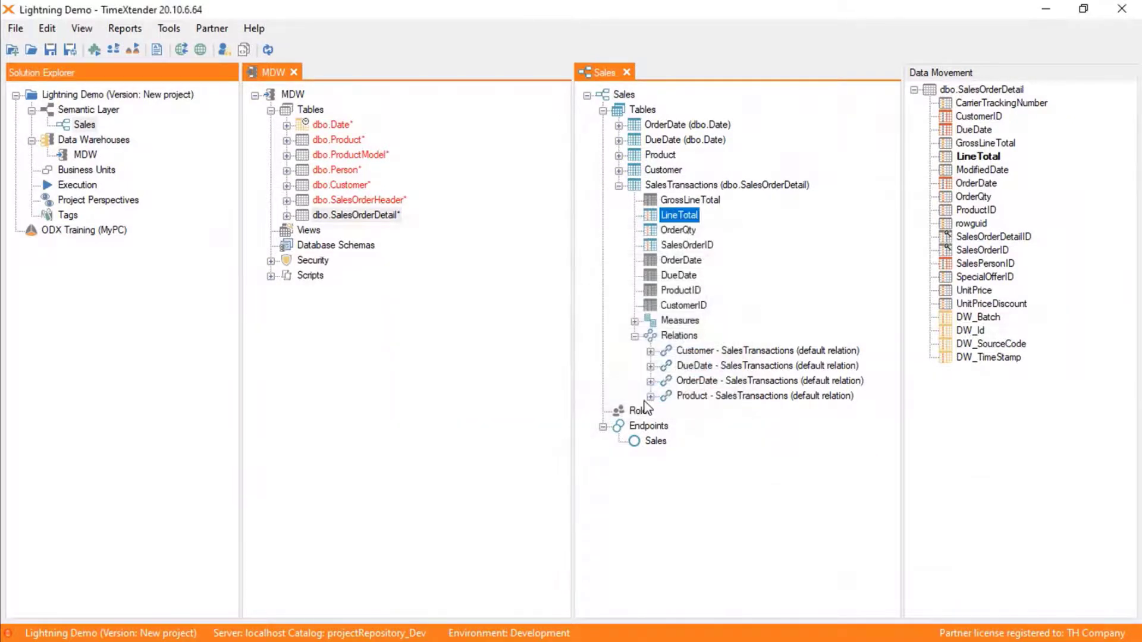
right_click(689, 216)
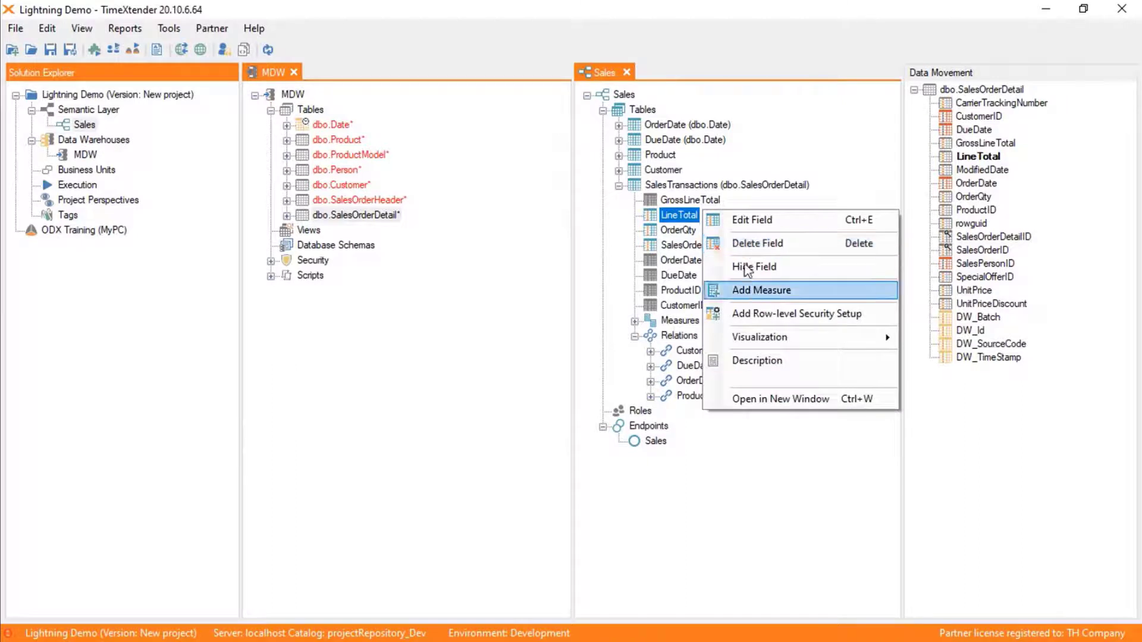
click(742, 267)
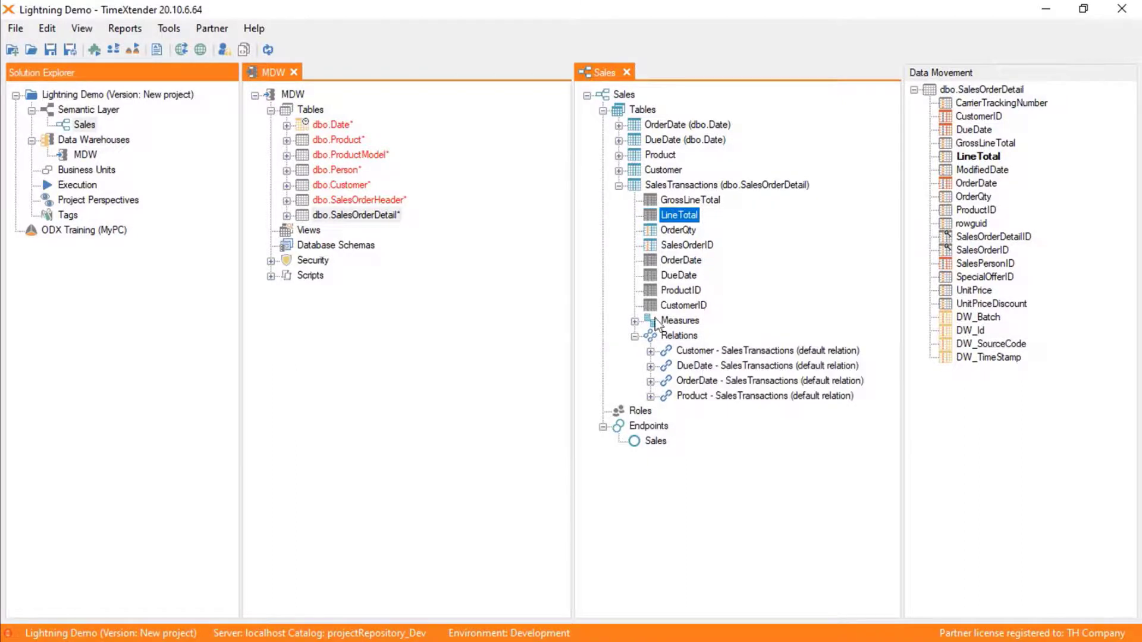
Expand the measures of the SalesTransactions table to review them
click(635, 321)
key(alt+Tab)
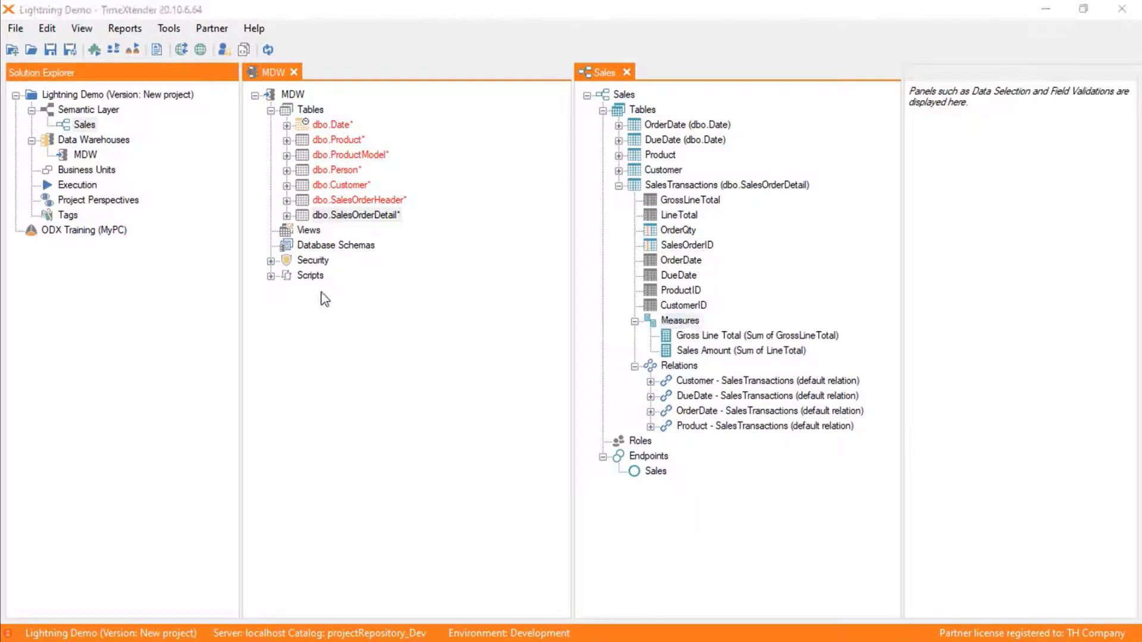
key(alt+Tab)
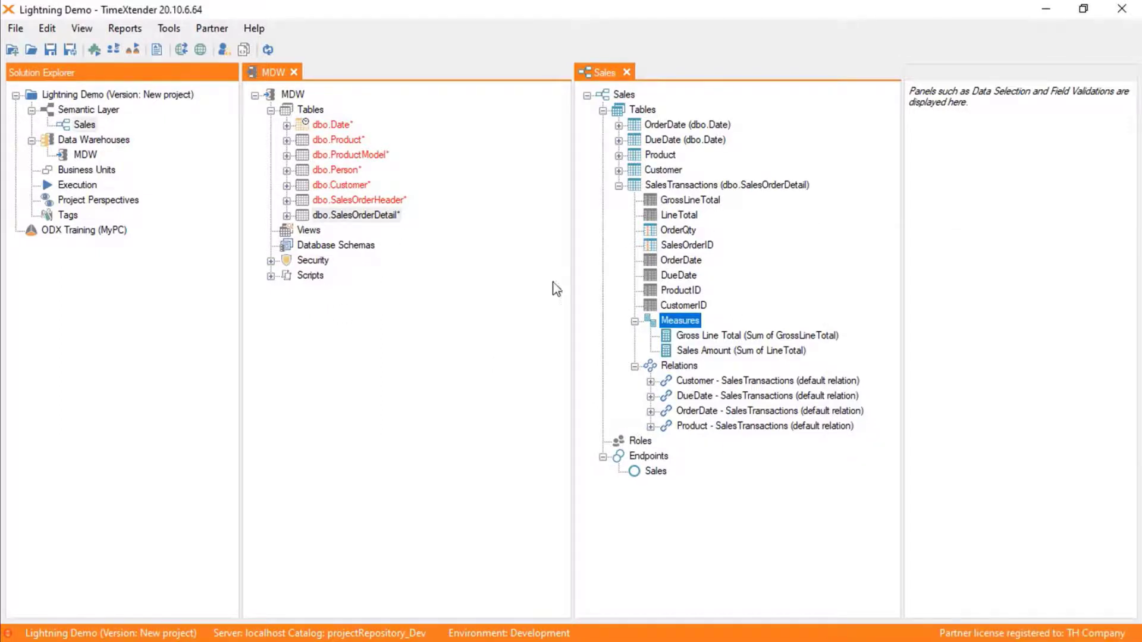
click(523, 315)
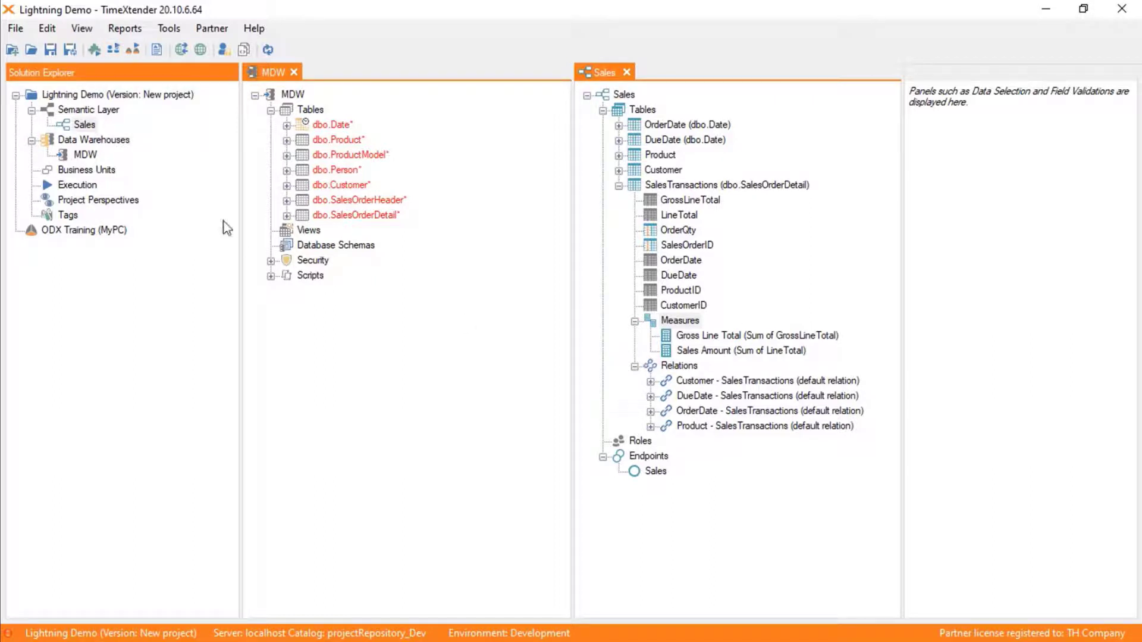
Open the Default execution package of the project for editing and set its maximum threads to 6
right_click(90, 185)
click(143, 197)
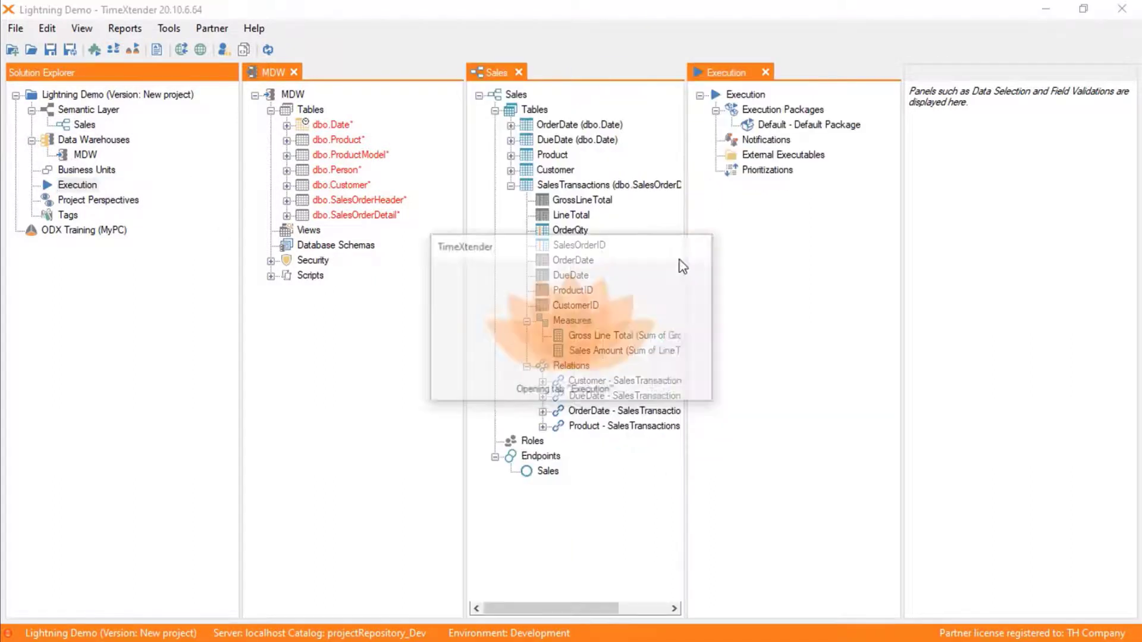
click(761, 126)
right_click(762, 125)
click(851, 134)
click(444, 448)
click(444, 448)
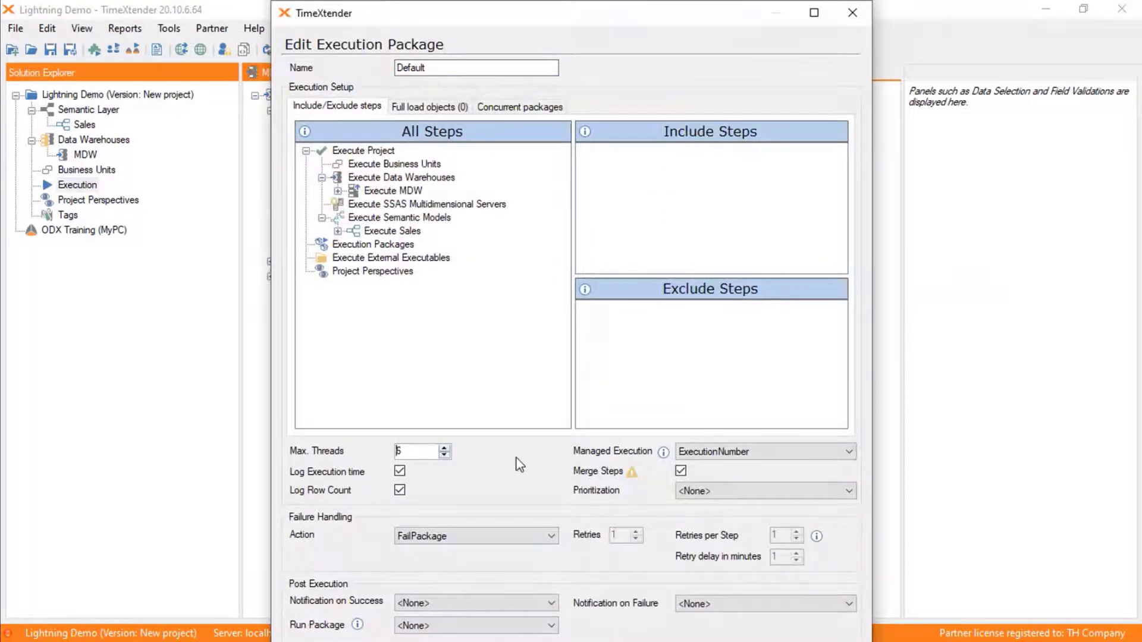
Select a managed execution option for the Default package, save it, and close the Execution view
click(750, 452)
click(743, 503)
key(Return)
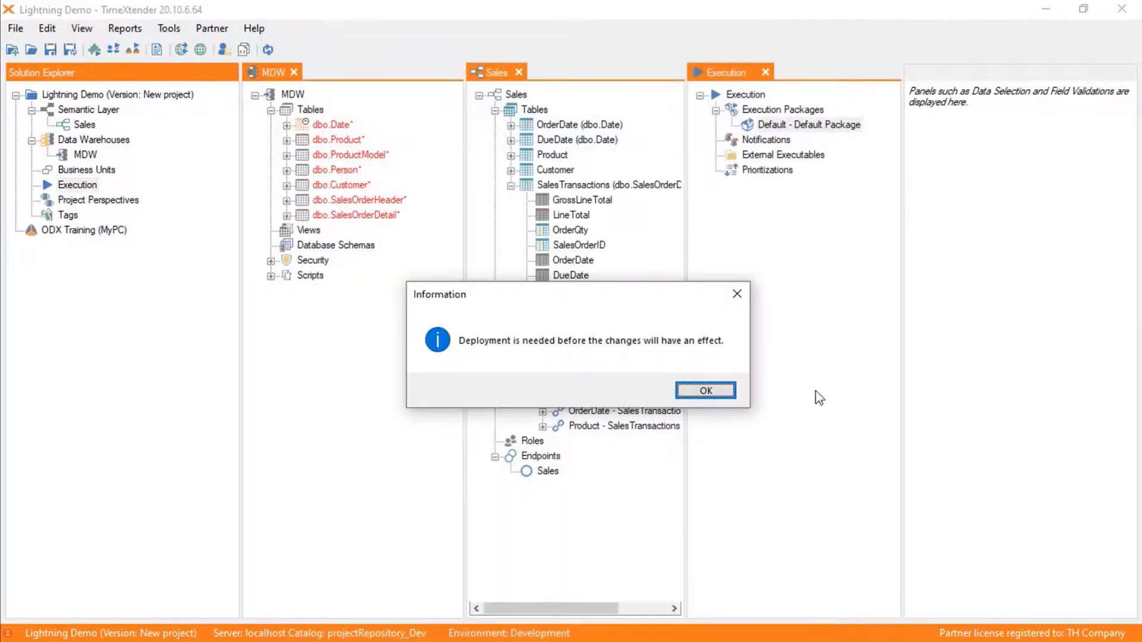
click(705, 392)
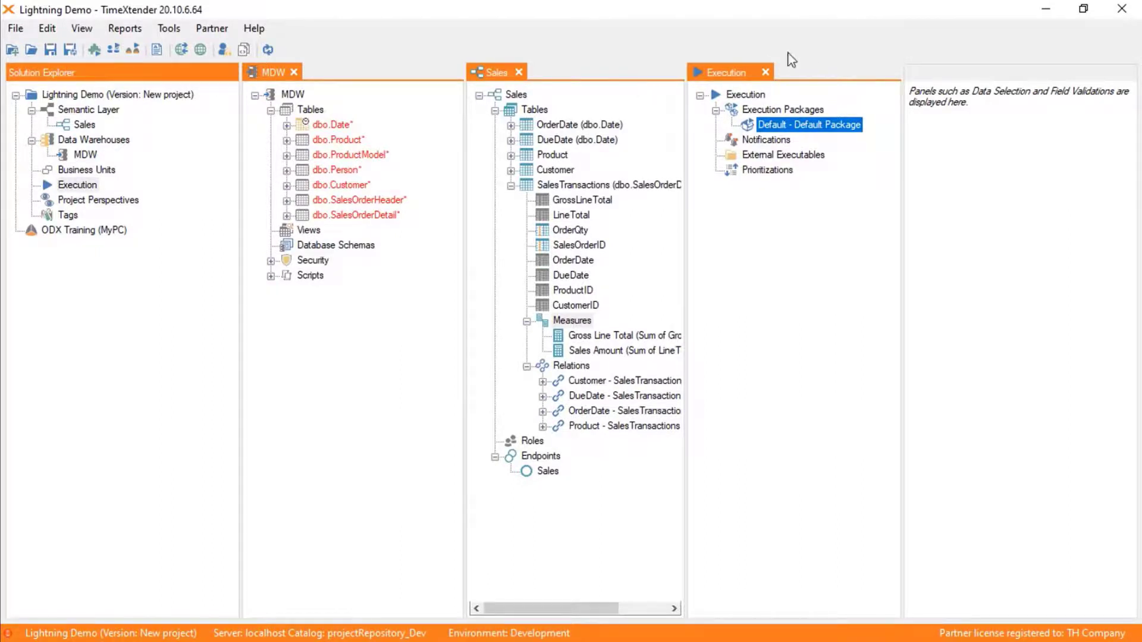
click(766, 72)
Deploy and execute the project, saving it with an empty version note, and follow the detailed progress alongside the stopwatch
click(94, 50)
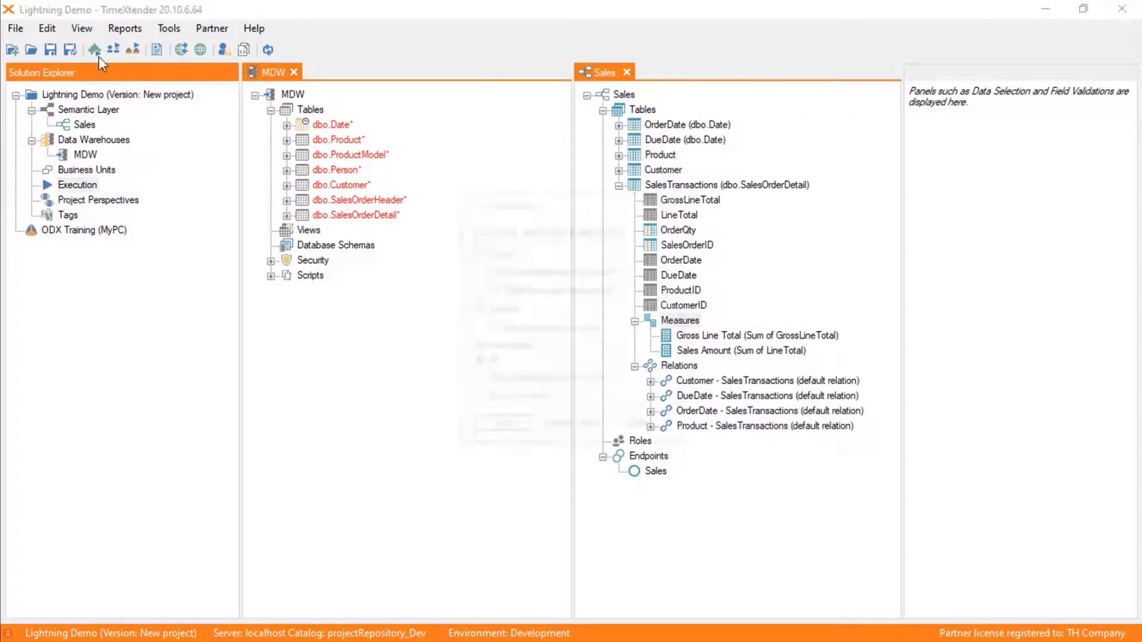
click(505, 429)
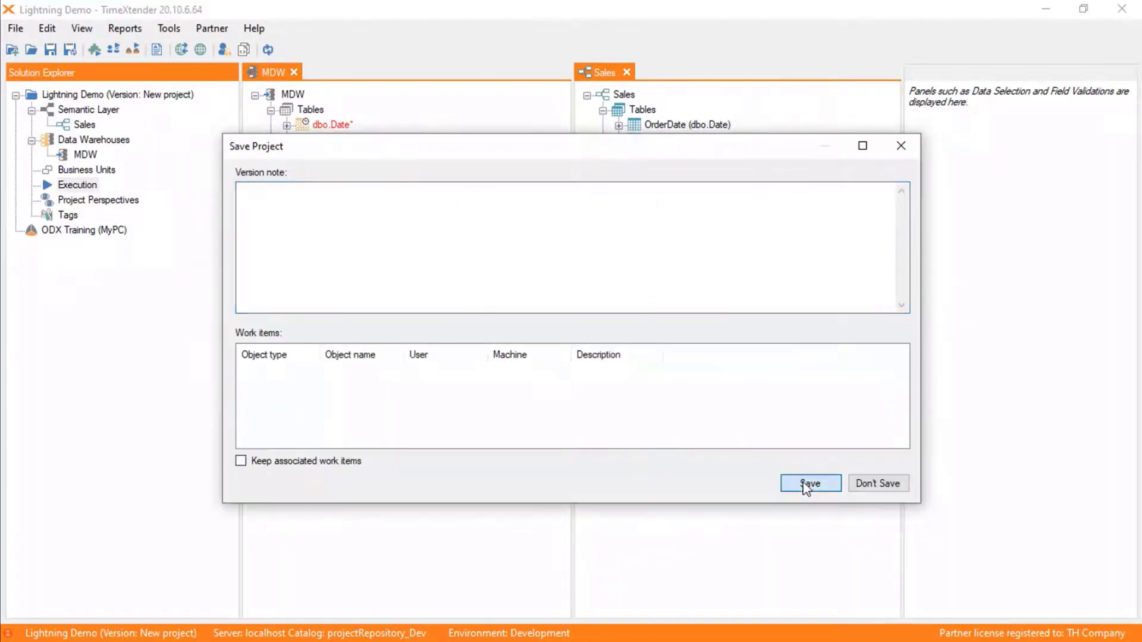
click(809, 484)
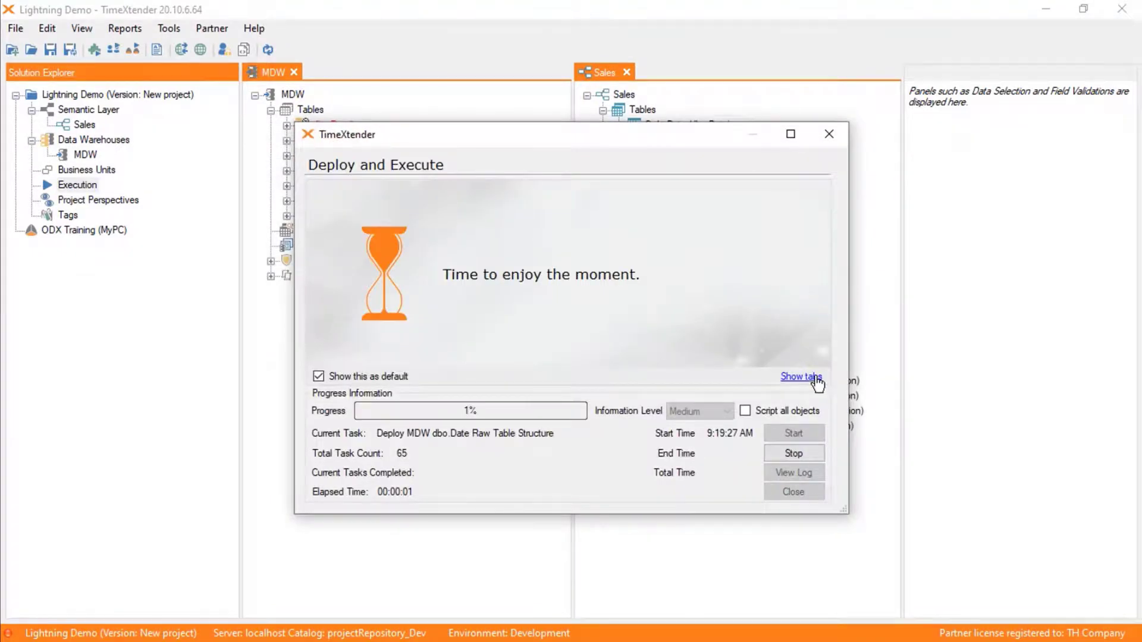
click(803, 377)
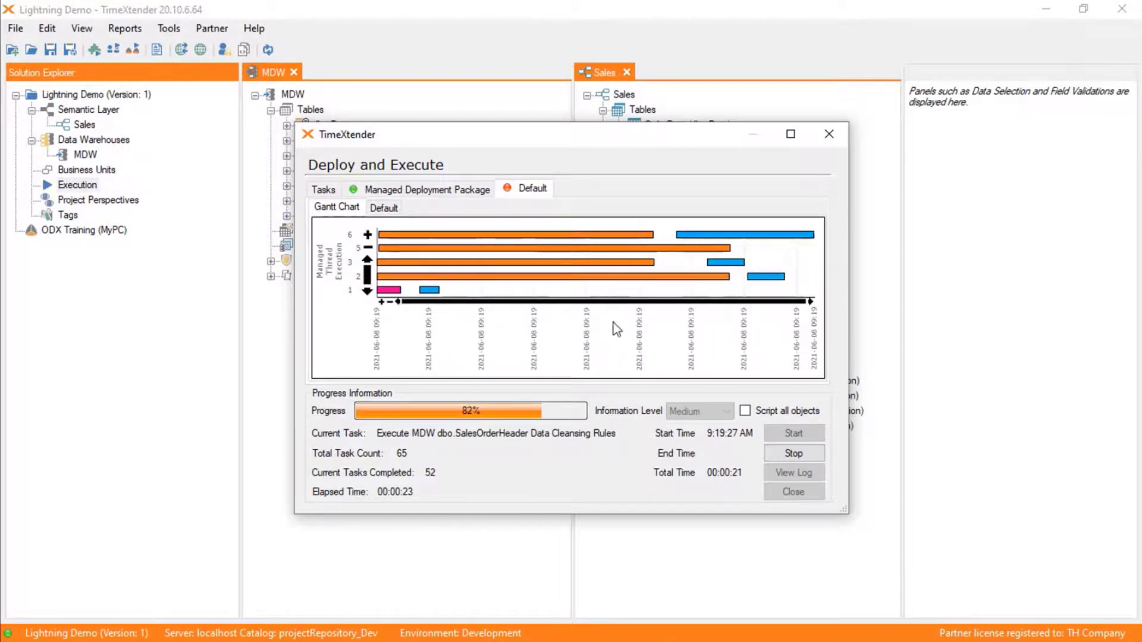
key(alt+Tab)
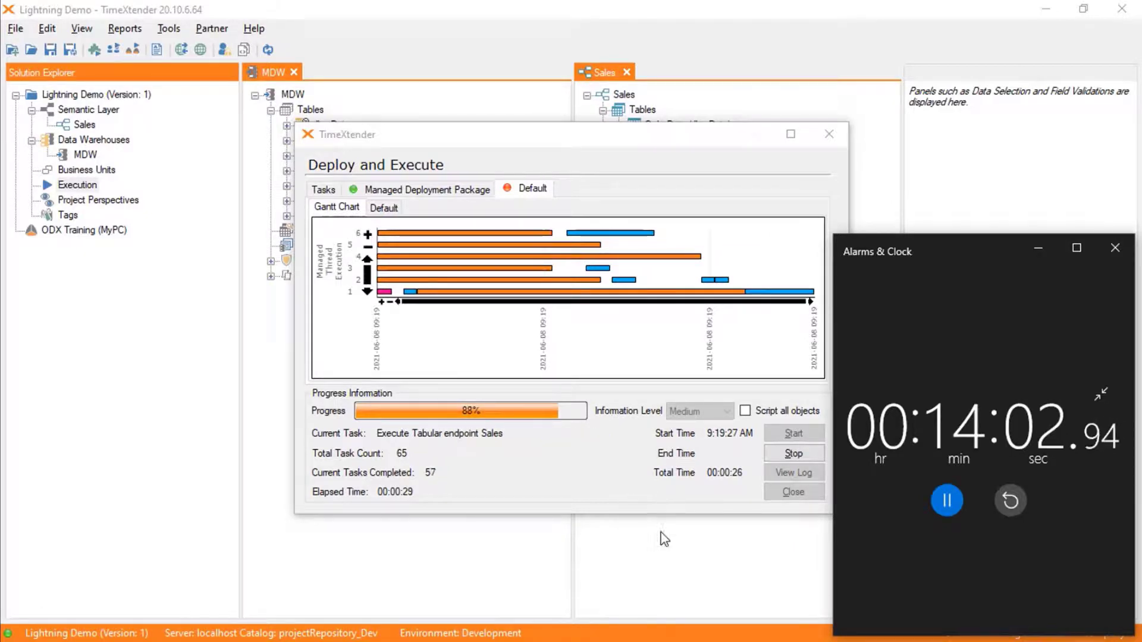
click(612, 476)
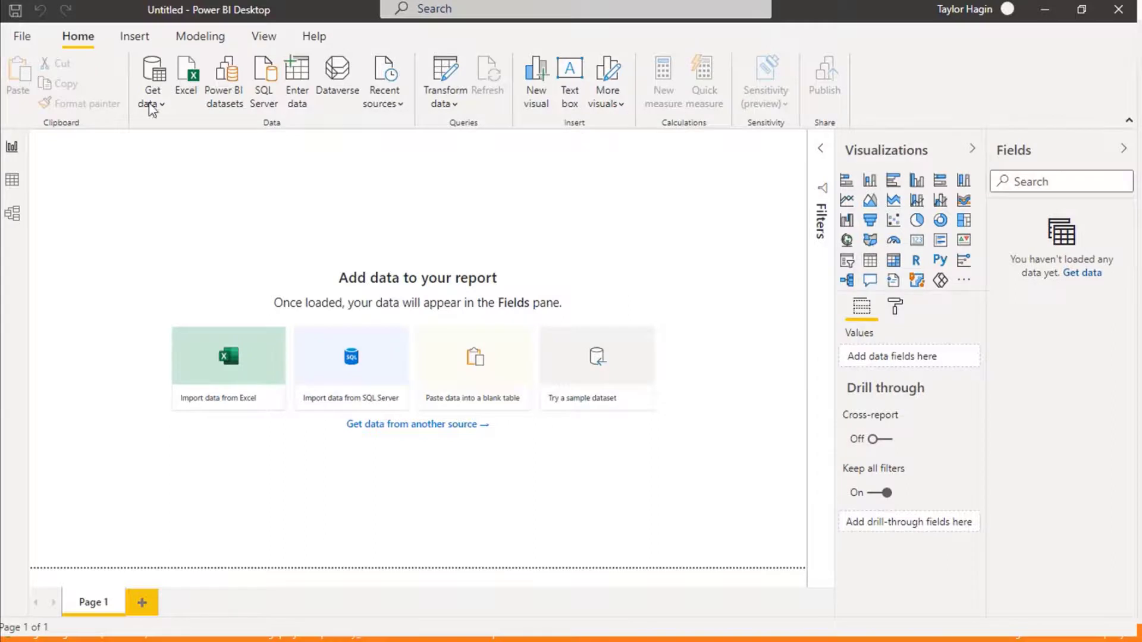
In Power BI Desktop, connect live to the SQL Server Analysis Services database Sales_20210608 on server MyPC
click(159, 109)
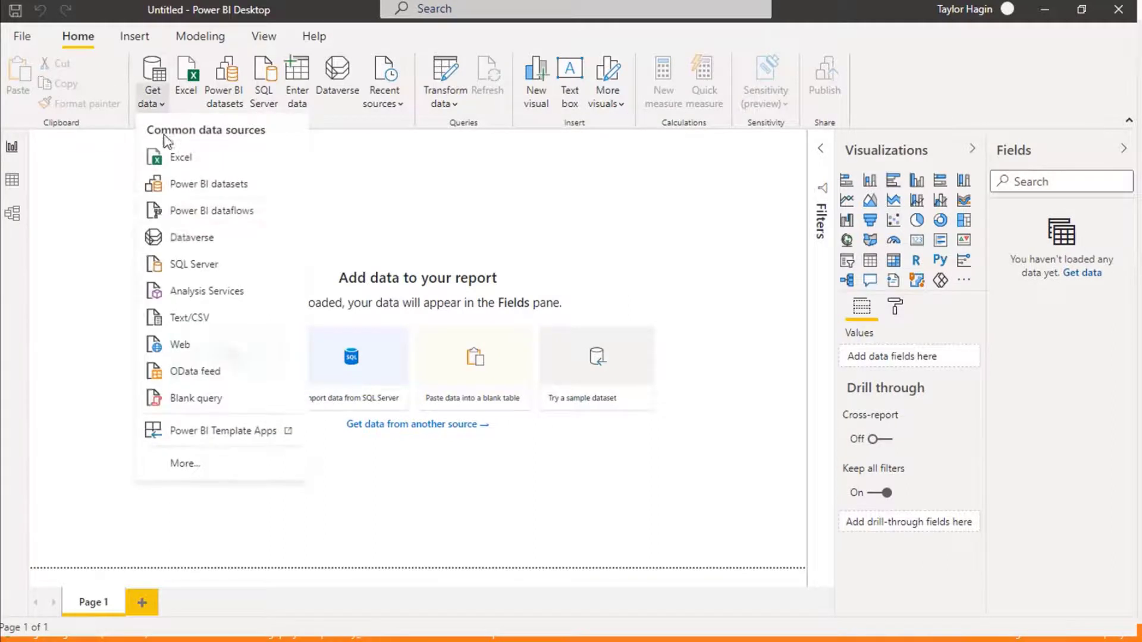
click(222, 296)
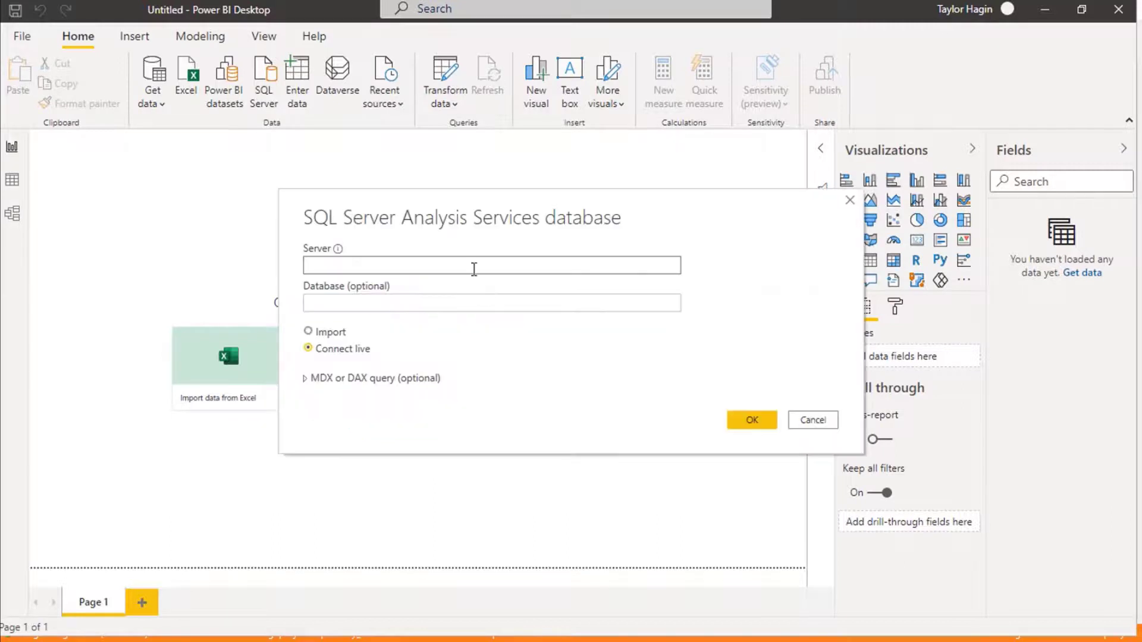
text(MyPC)
key(Tab)
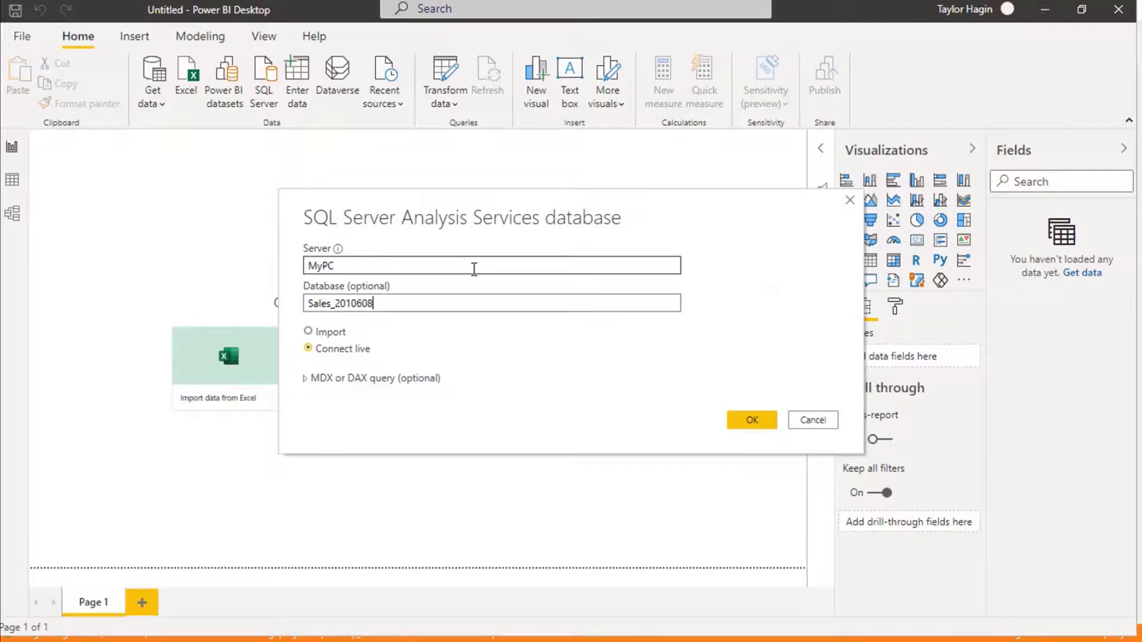
click(754, 421)
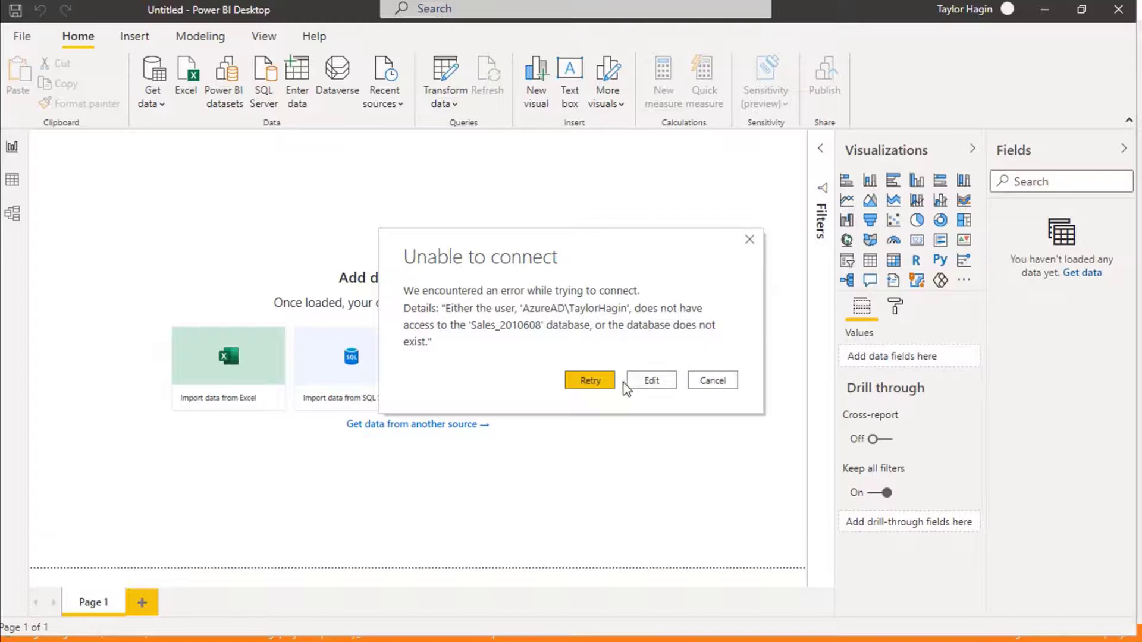
click(630, 384)
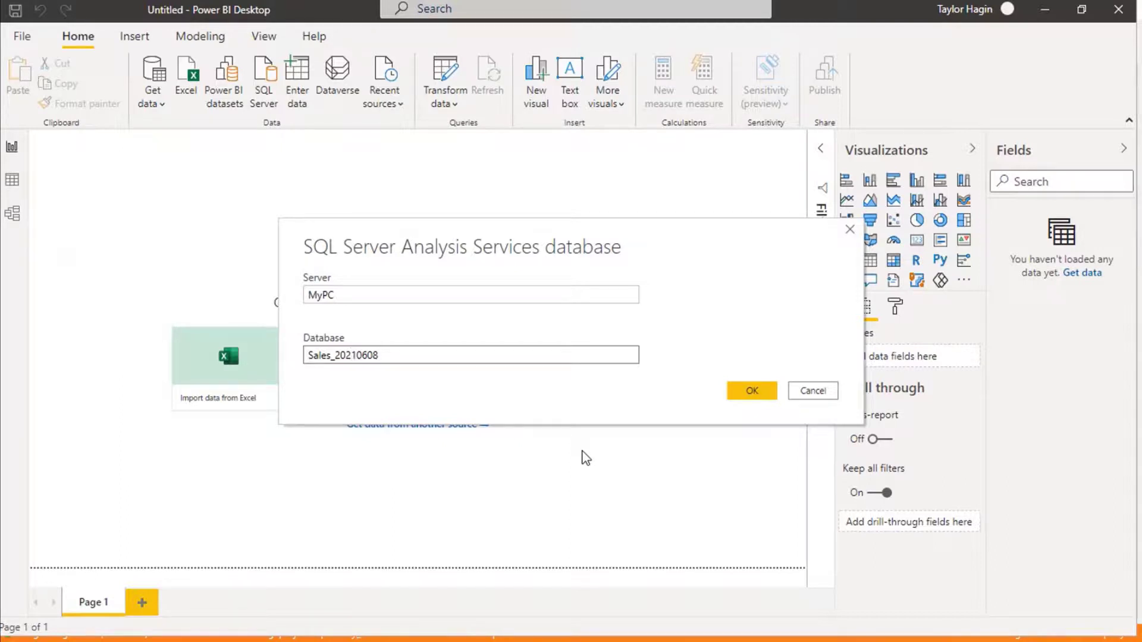
click(752, 391)
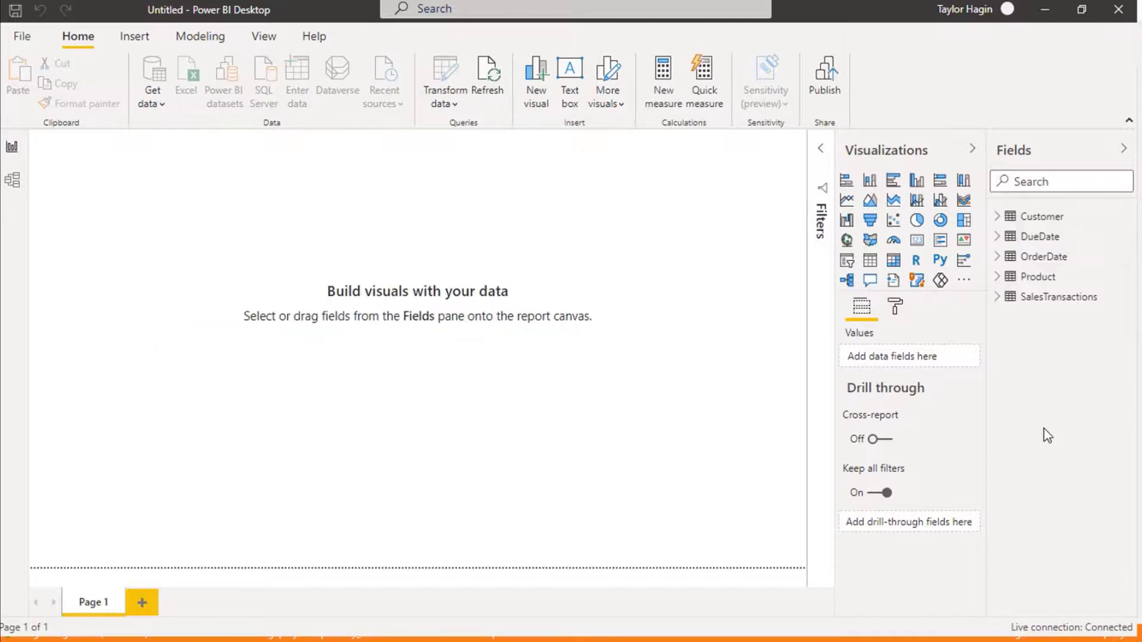
Create a clustered column chart with the customer FullName on the axis and the Sales Amount measure as values
click(917, 180)
click(999, 218)
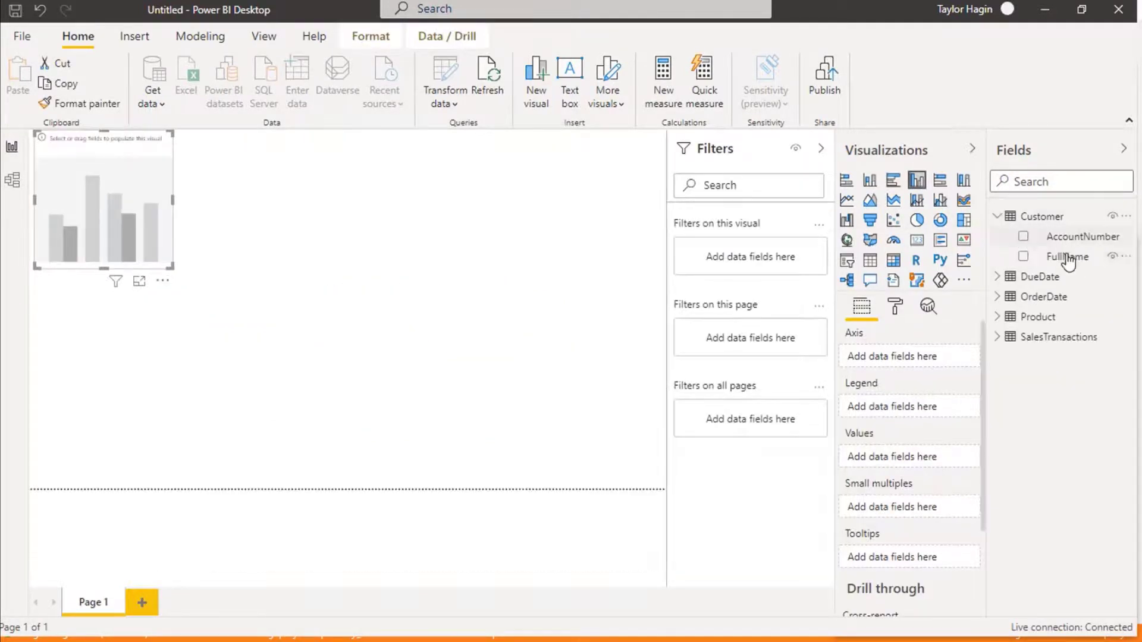
drag(1068, 256, 931, 359)
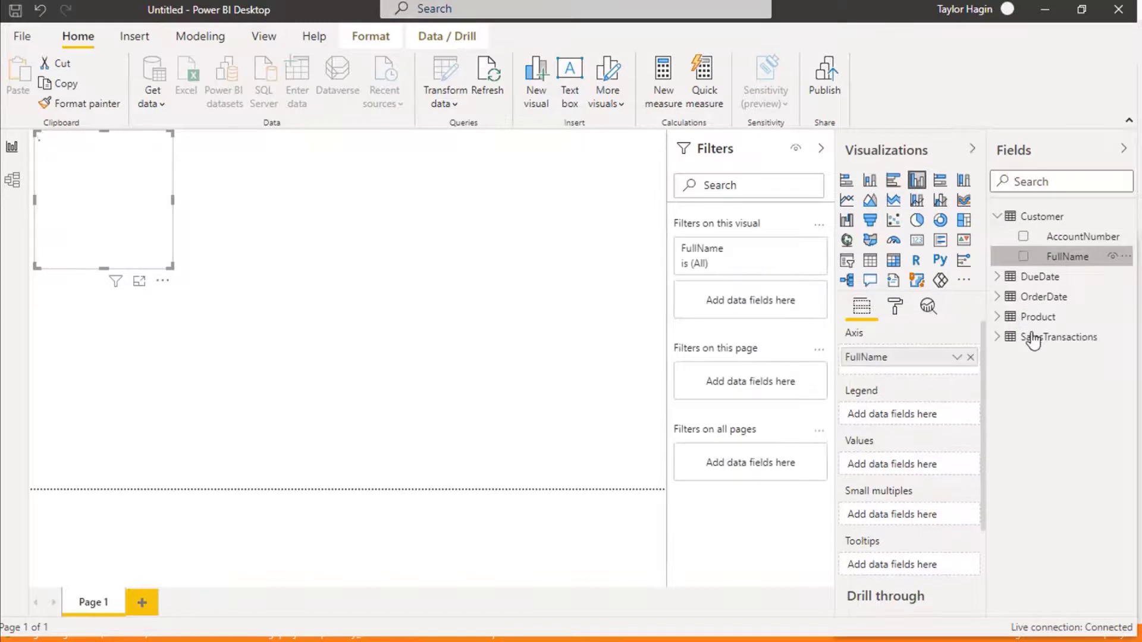
click(999, 338)
drag(1079, 402, 928, 471)
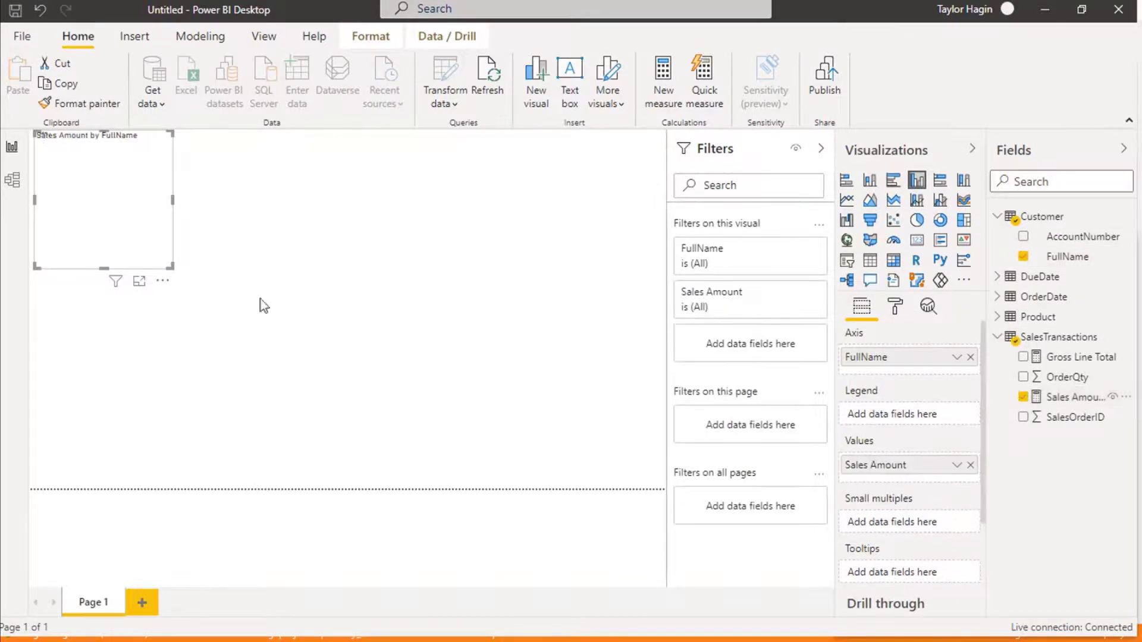
Switch to Alarms & Clock, pause the running stopwatch, and return to the Power BI report
key(alt+Tab)
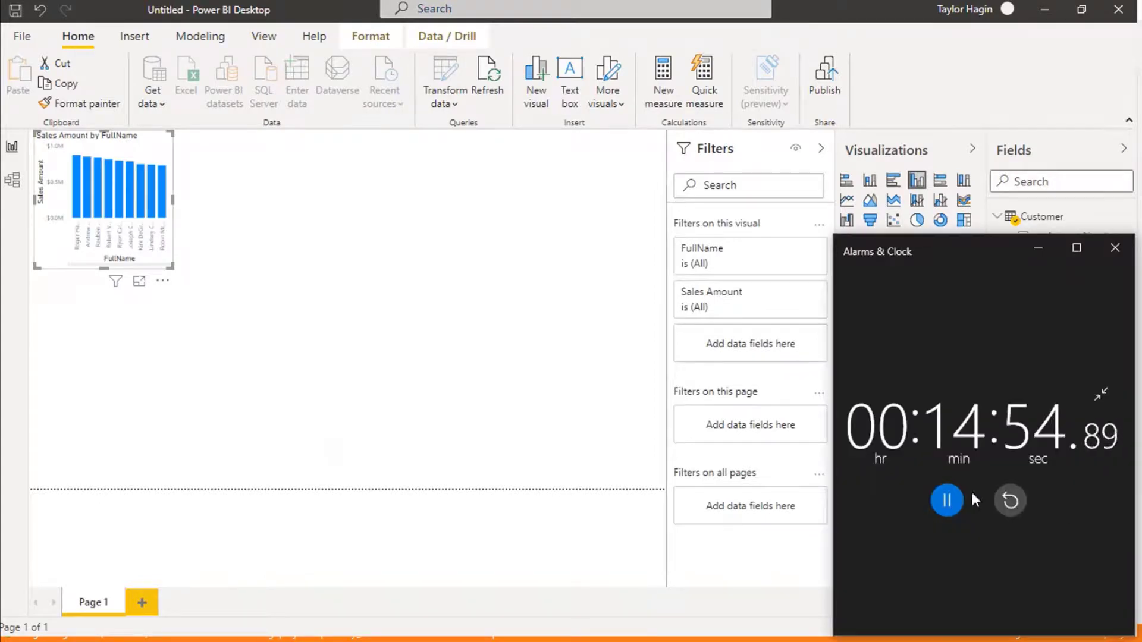
click(955, 499)
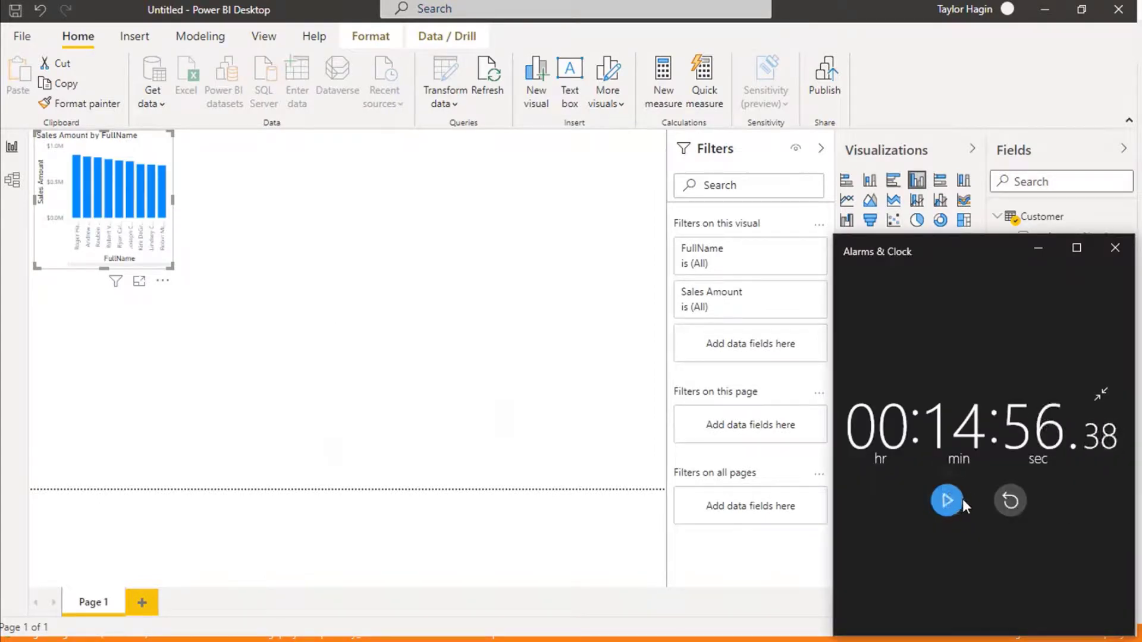
click(452, 297)
click(255, 264)
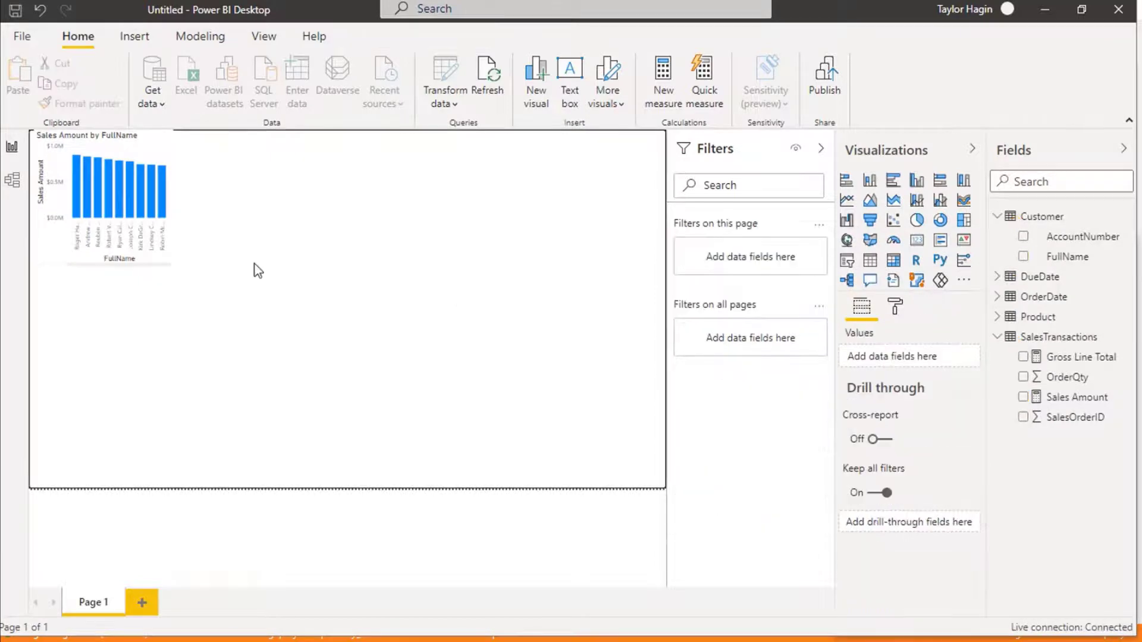
Enlarge the Sales Amount by FullName chart to fill the report page and collapse the Filters pane
click(165, 265)
drag(170, 268, 658, 475)
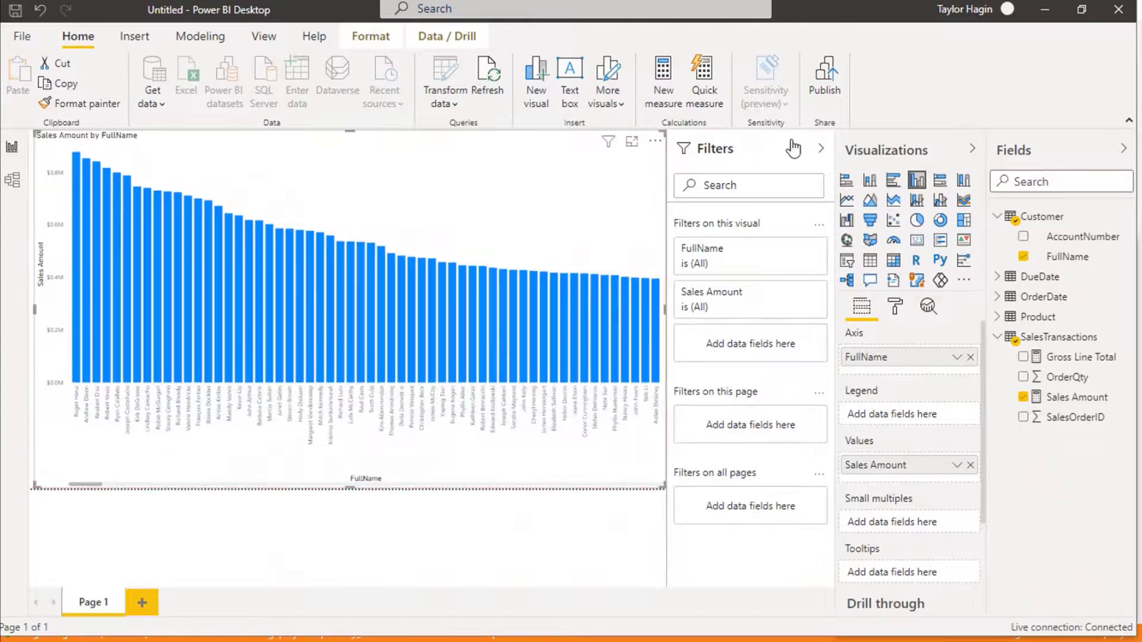
click(821, 149)
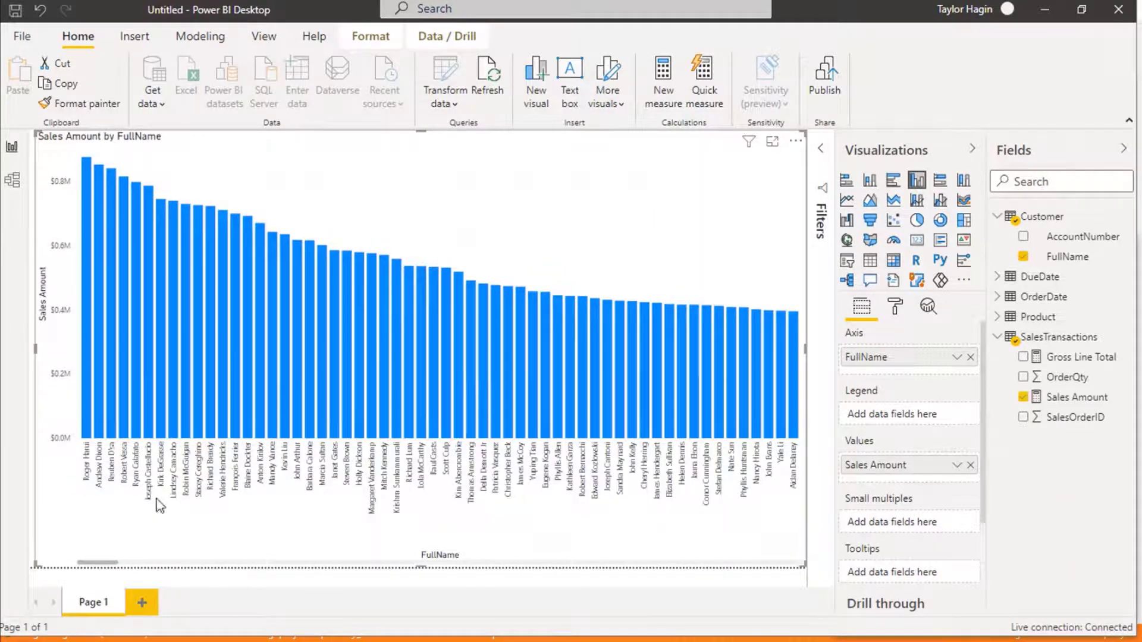
Set the text size of the chart's X axis labels to 11 pt
click(895, 307)
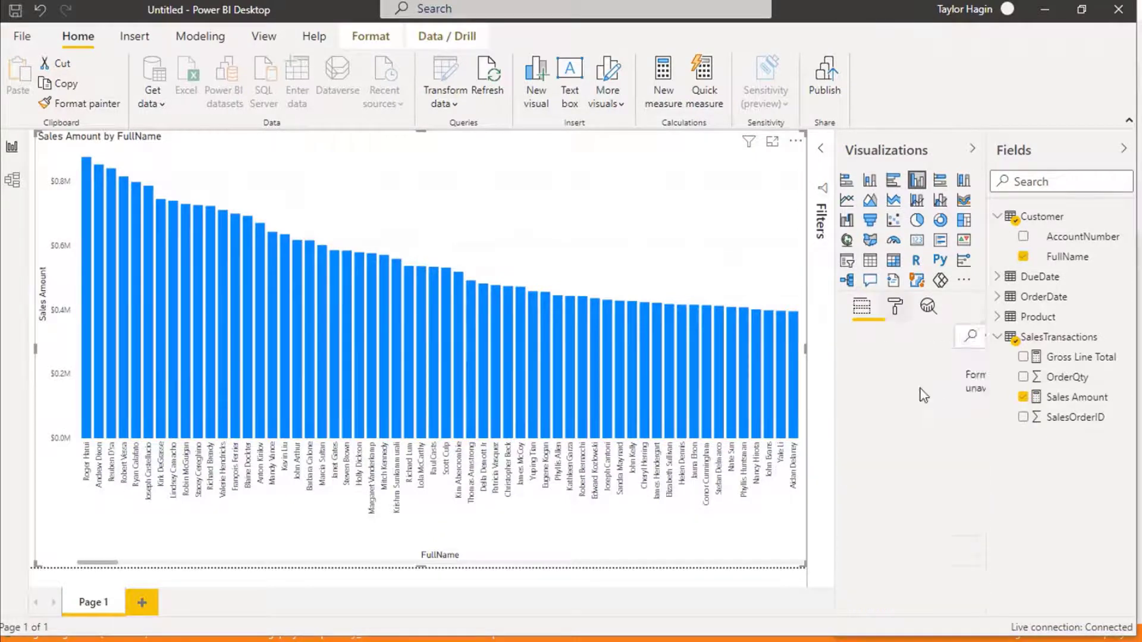
click(857, 402)
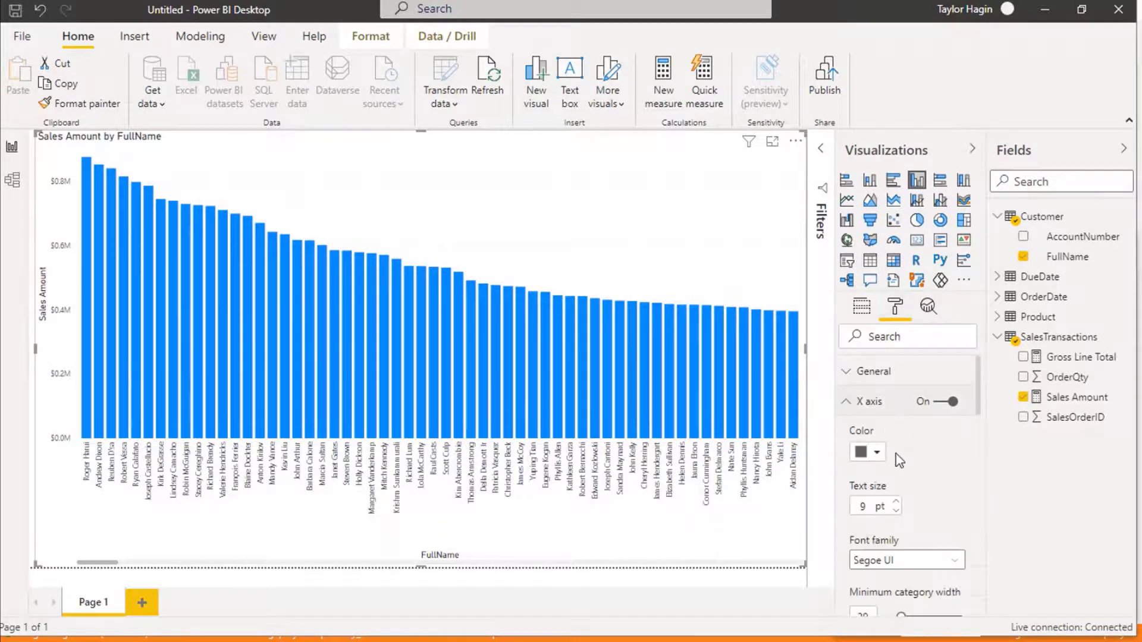
click(896, 502)
click(896, 502)
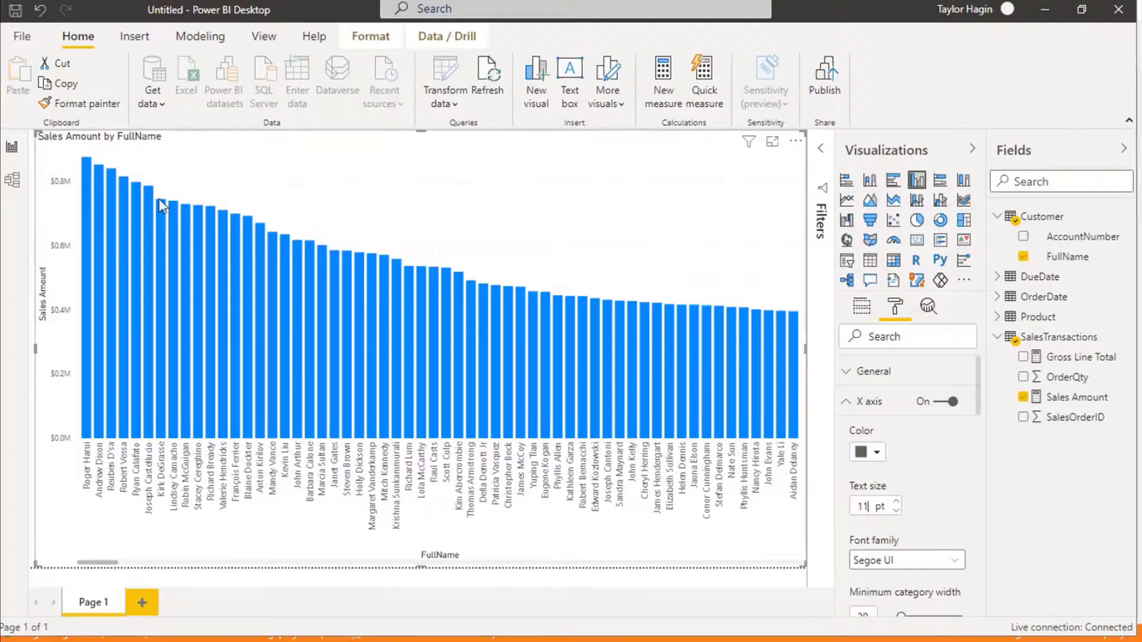
Show the model's relationship diagram and collapse the Properties and Fields panes to widen it
click(12, 178)
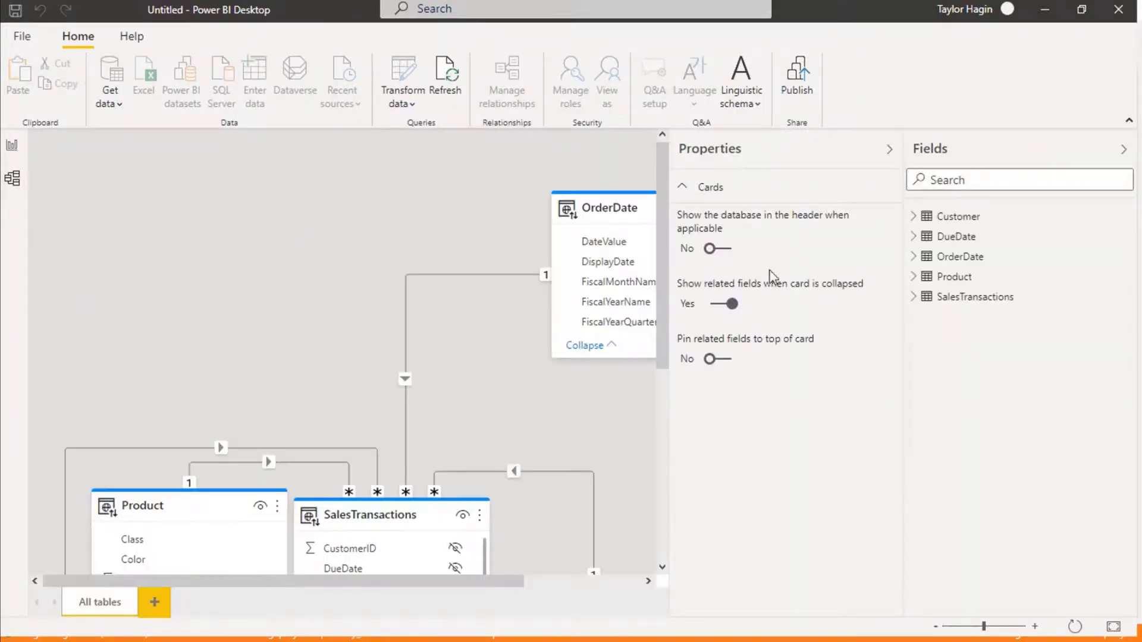
click(889, 149)
click(1123, 153)
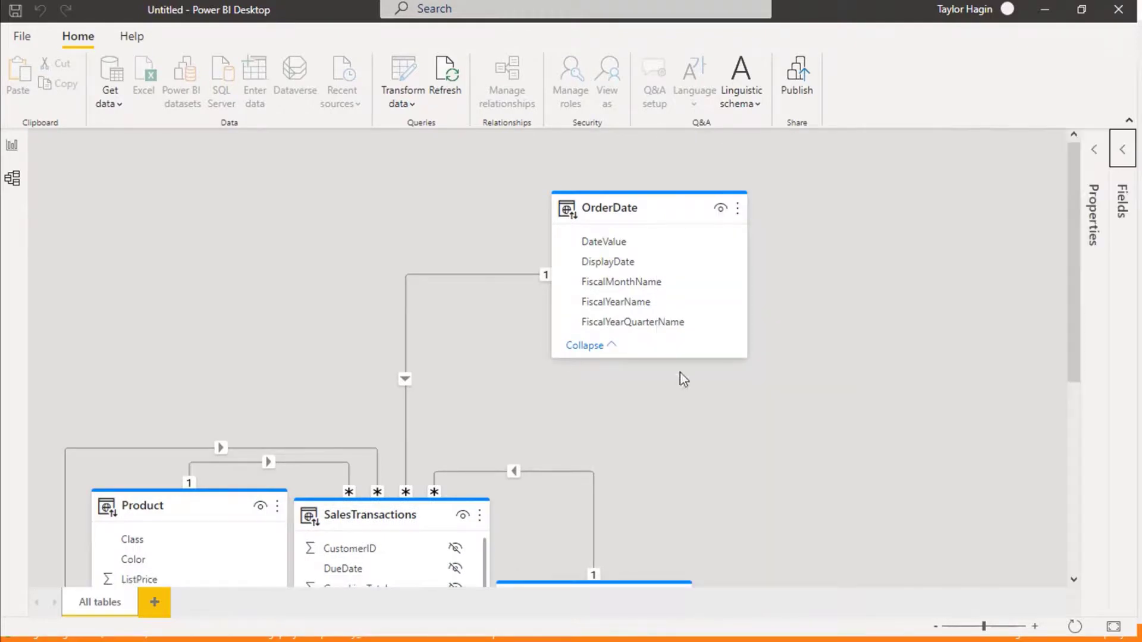
Rearrange the diagram by lowering the OrderDate table and placing DueDate below it, beside SalesTransactions
drag(618, 210, 654, 344)
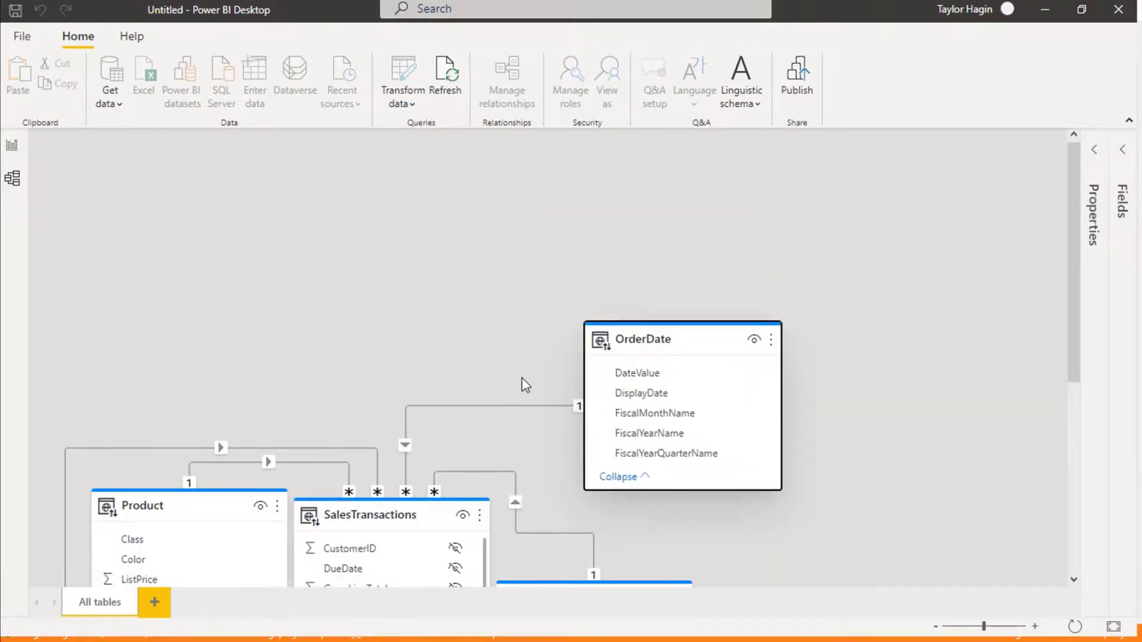
scroll(811, 416, down, 5)
drag(199, 249, 191, 244)
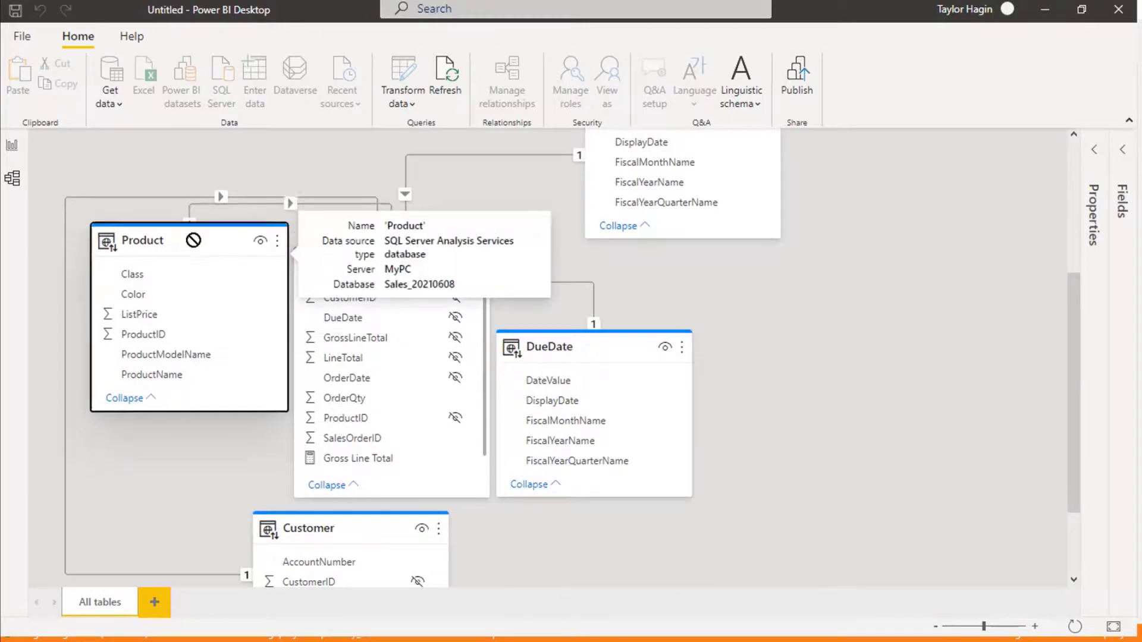
click(584, 341)
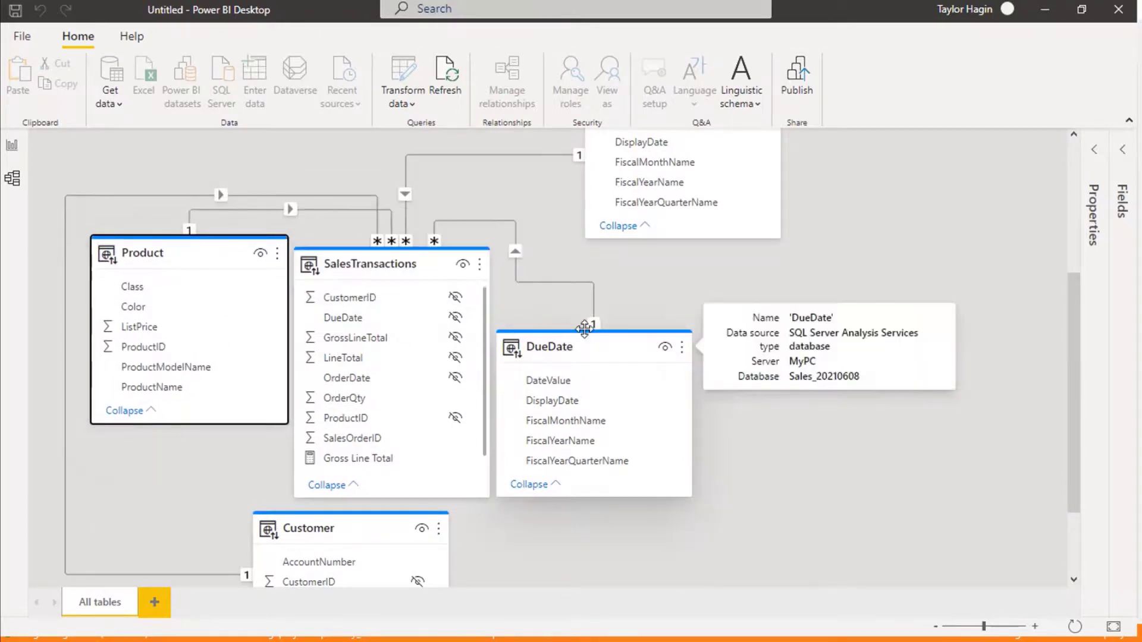
drag(583, 340, 667, 268)
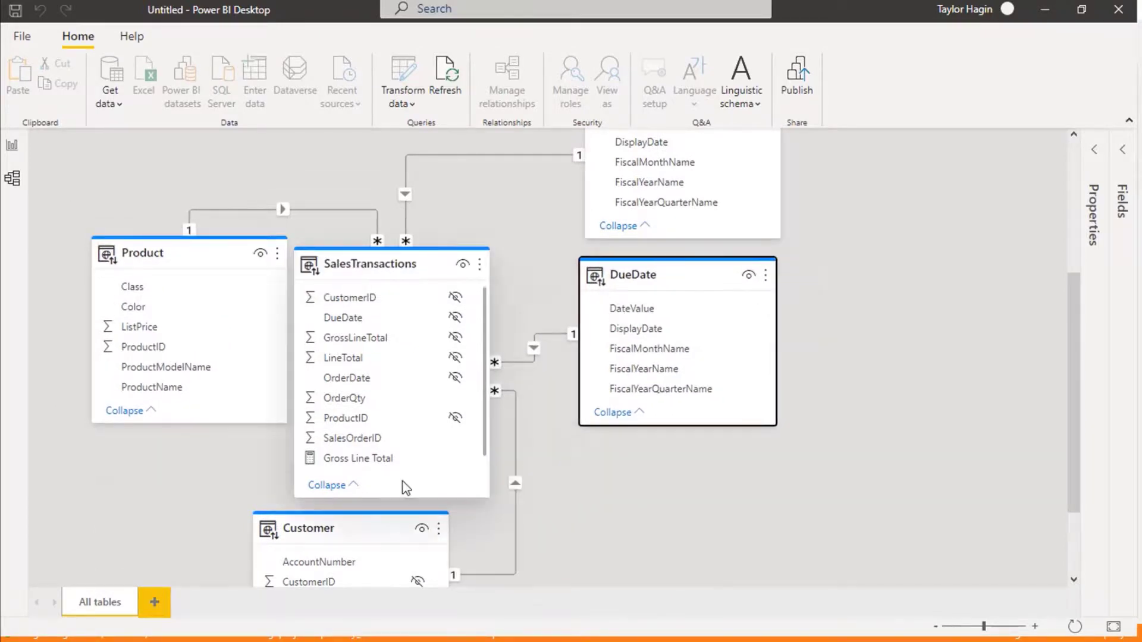
Move the Customer table from below SalesTransactions to above the Product table in the diagram
scroll(417, 482, down, 2)
drag(337, 416, 483, 390)
drag(226, 64, 182, 112)
scroll(587, 369, up, 2)
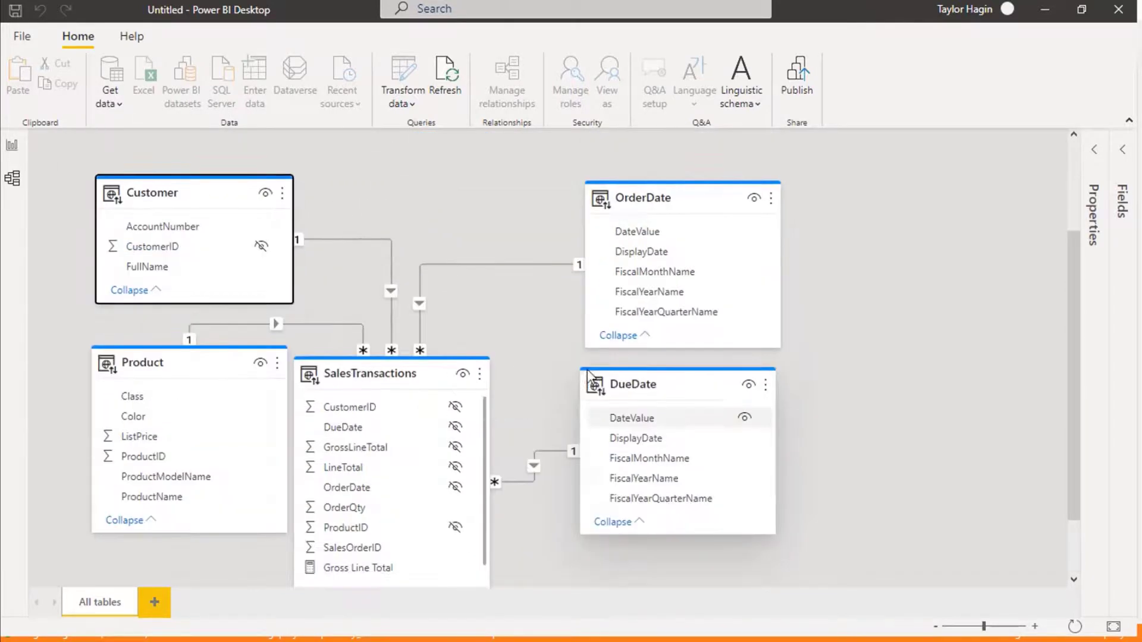
scroll(388, 322, down, 1)
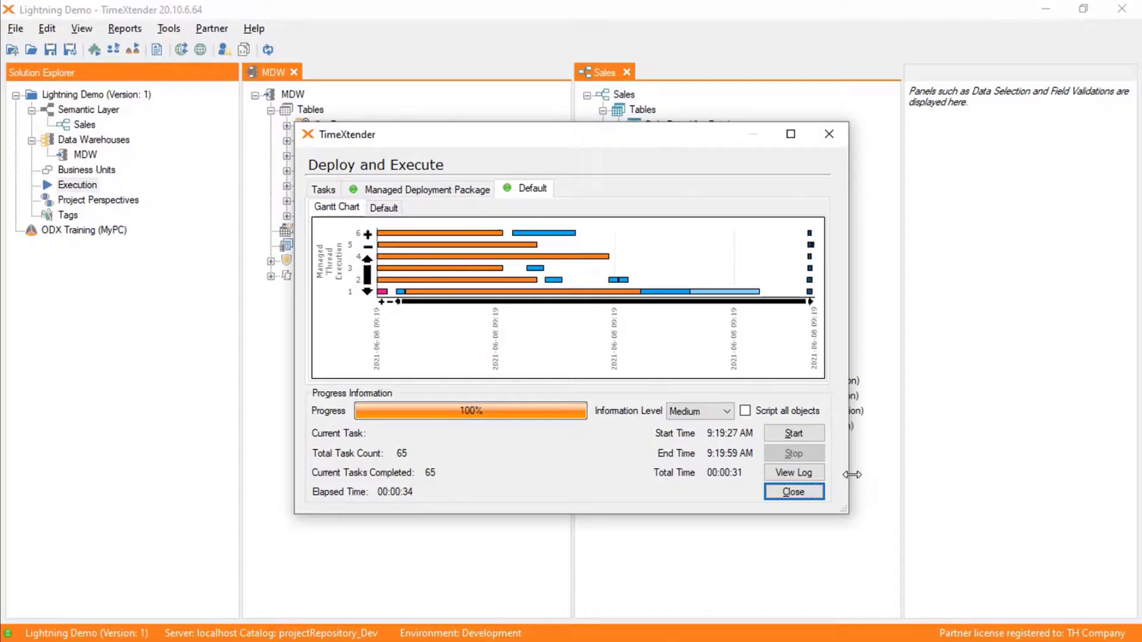
Close the finished Deploy and Execute window in TimeXtender and view the full data lineage of the Sales Amount measure
click(794, 494)
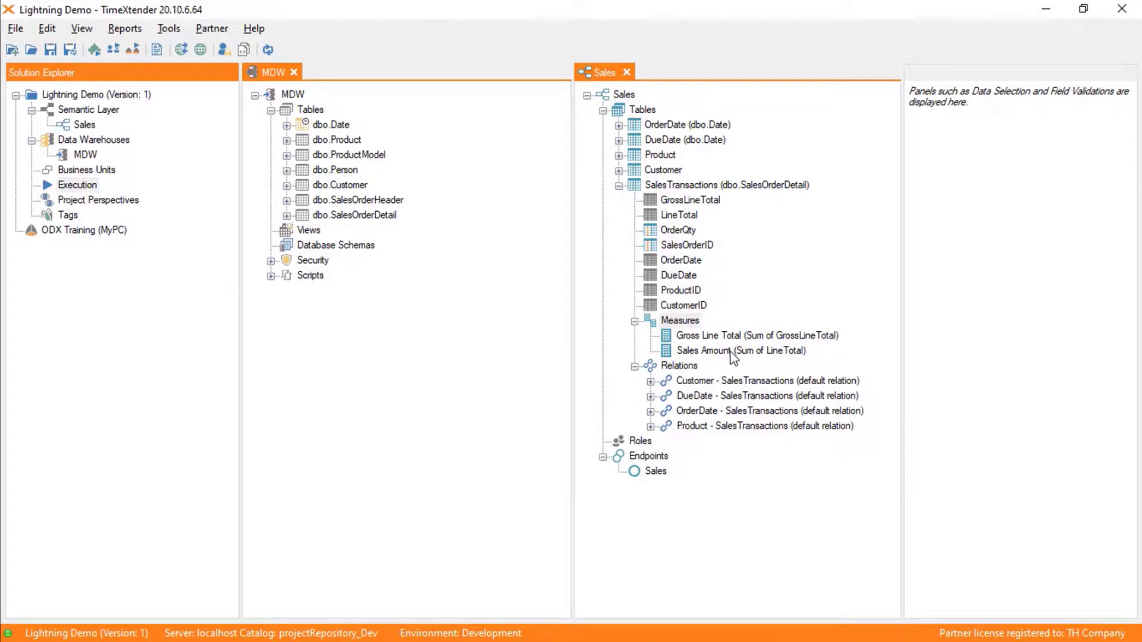
right_click(752, 351)
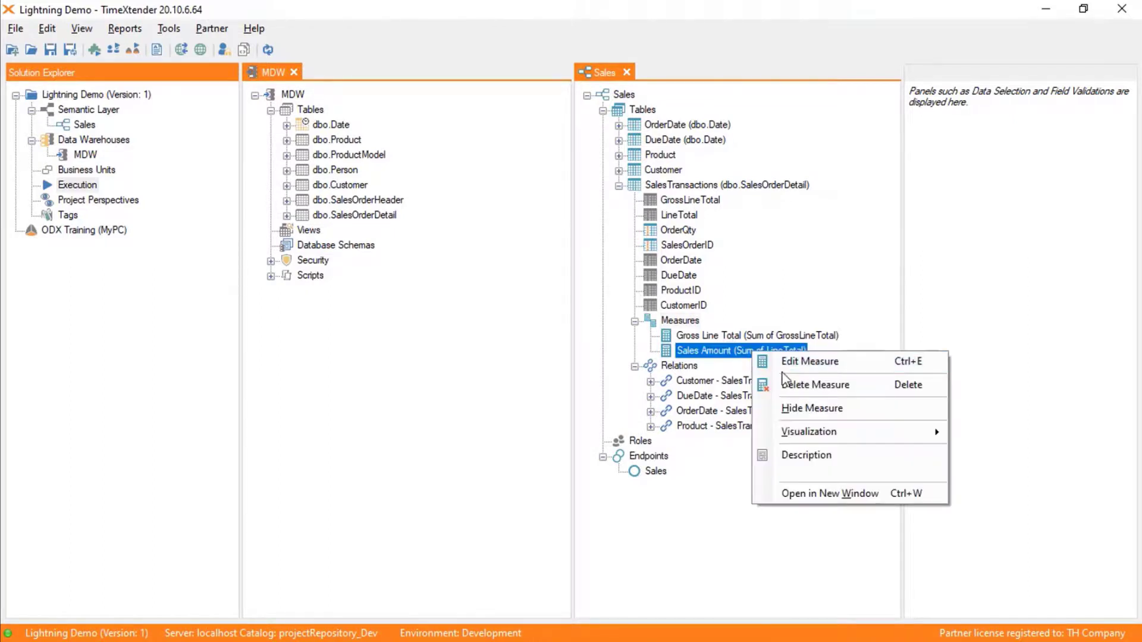
mouse_move(849, 435)
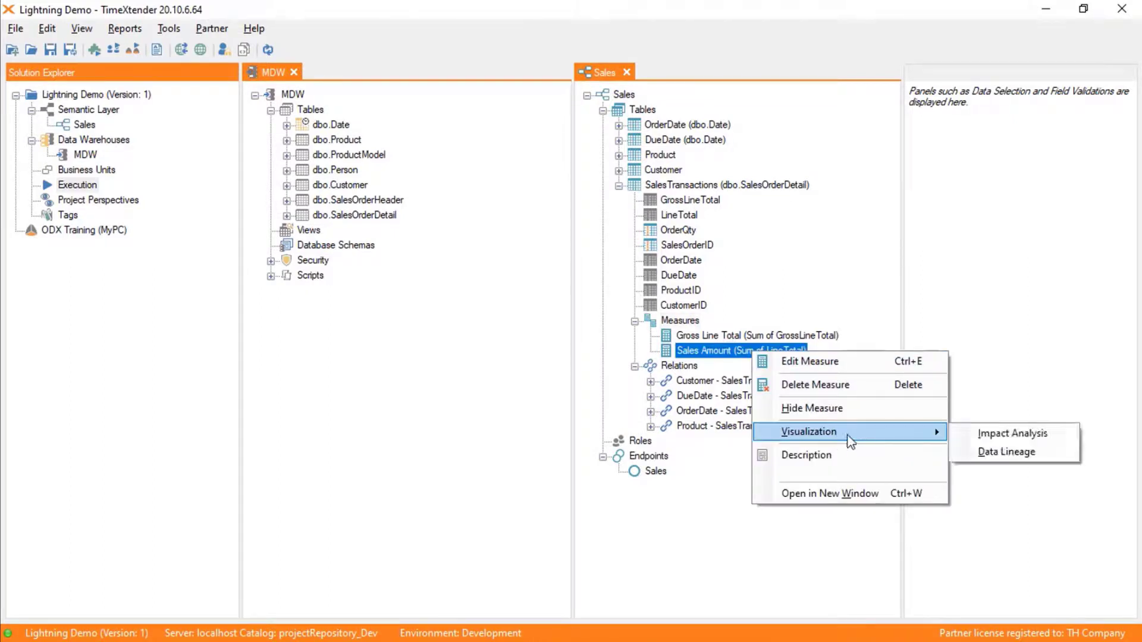
click(984, 455)
click(810, 102)
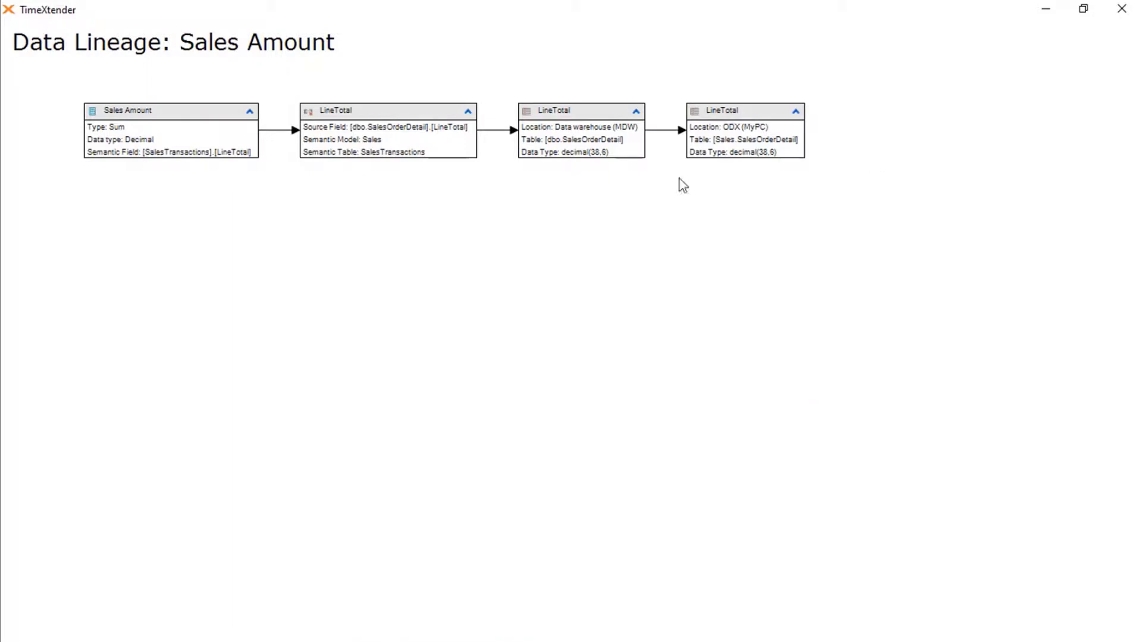
click(143, 113)
click(1122, 10)
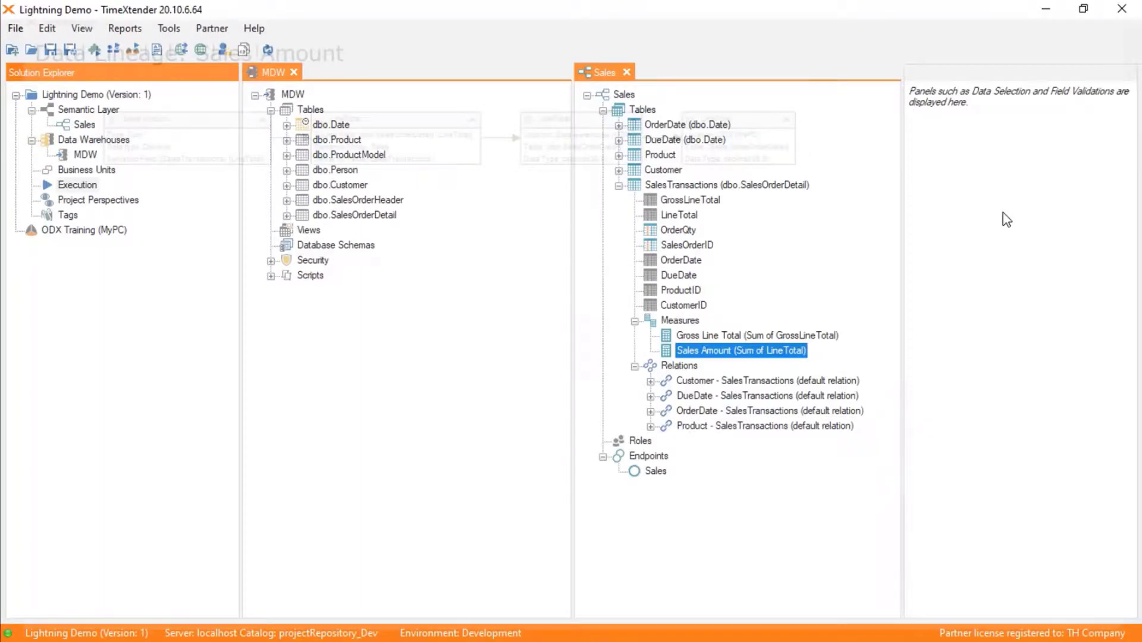
View the data lineage of the Gross Line Total measure, following it through the custom transformation back to its ODX source fields
right_click(807, 335)
mouse_move(920, 412)
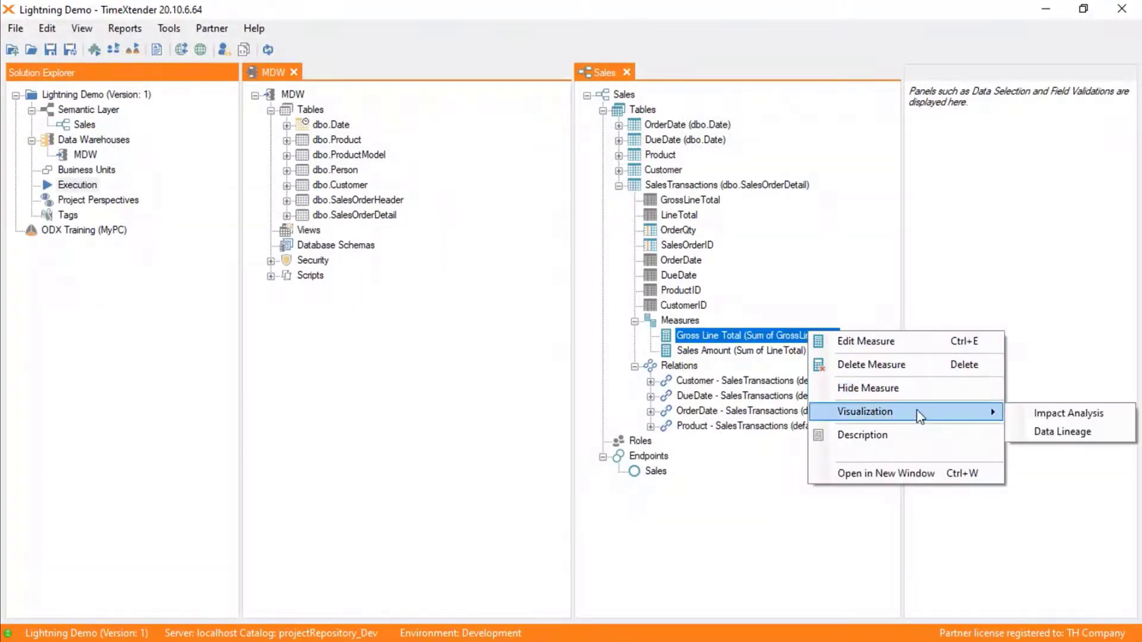
click(1047, 433)
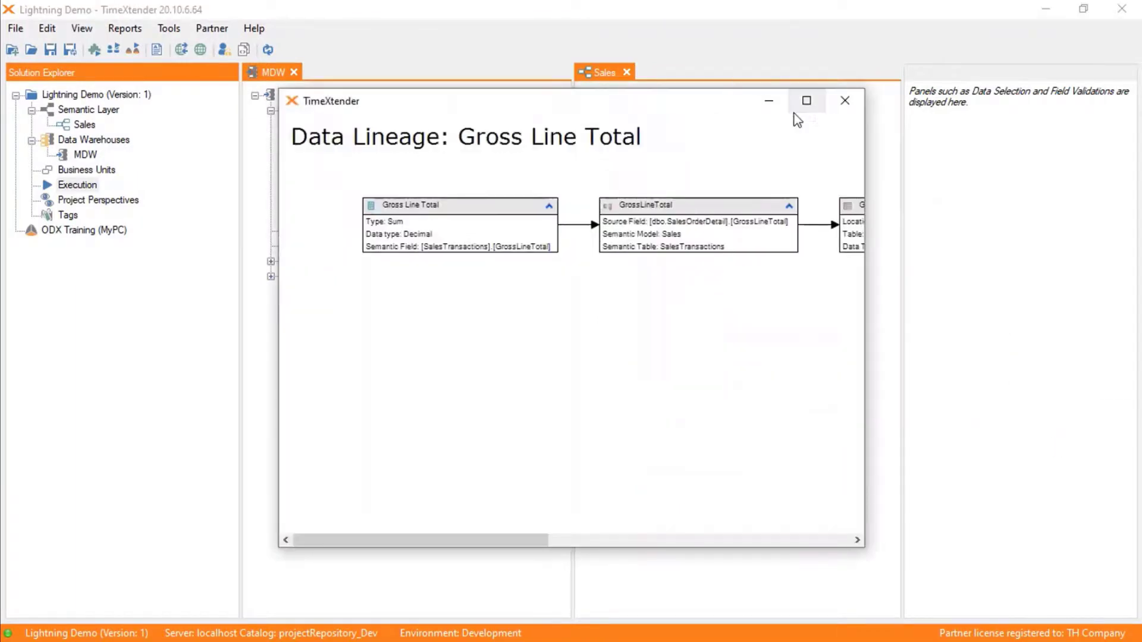
click(806, 99)
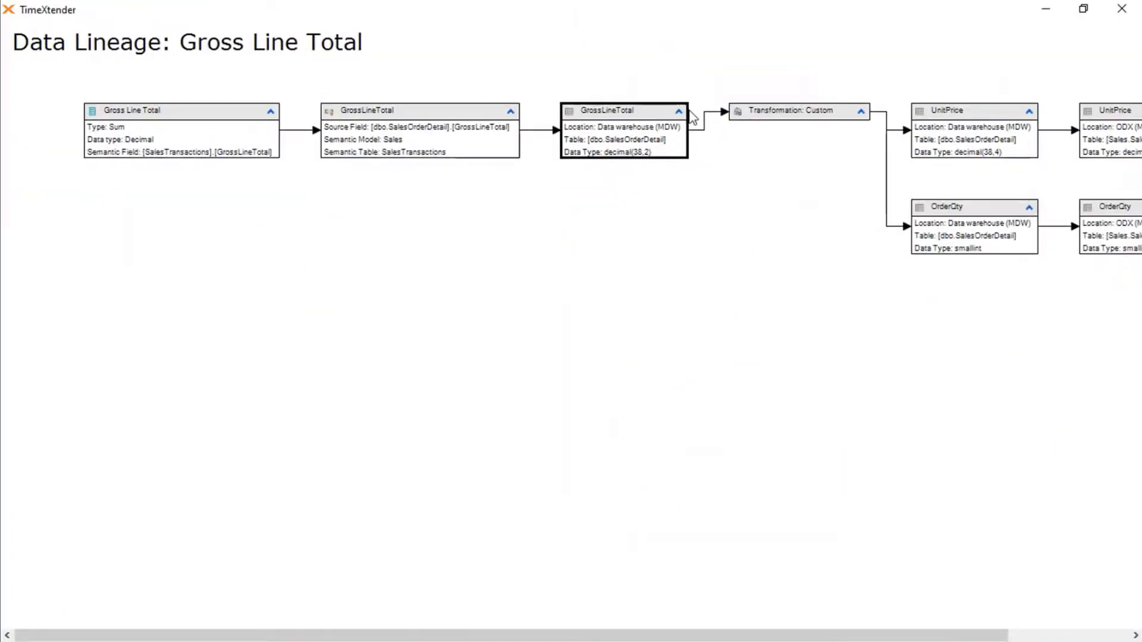
mouse_move(778, 113)
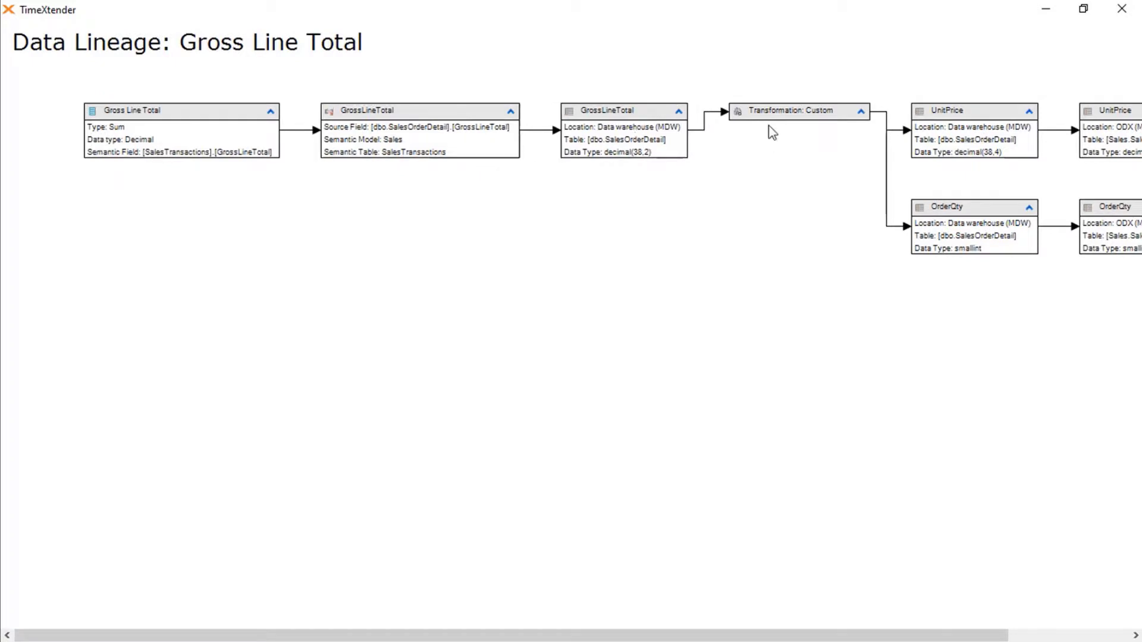
drag(631, 637, 904, 627)
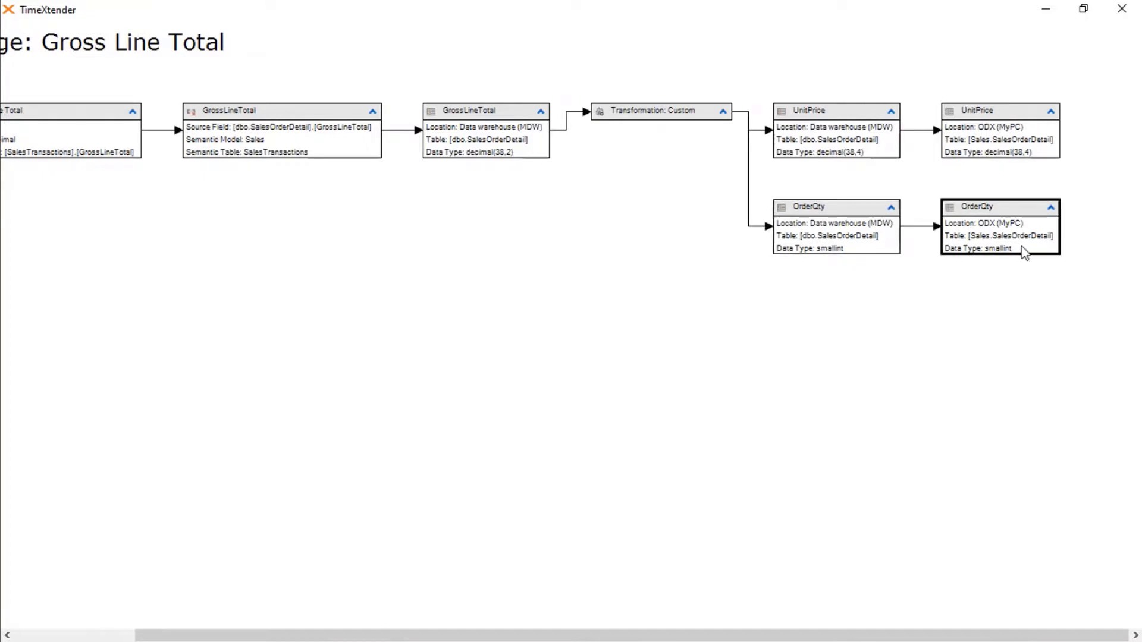
click(1122, 8)
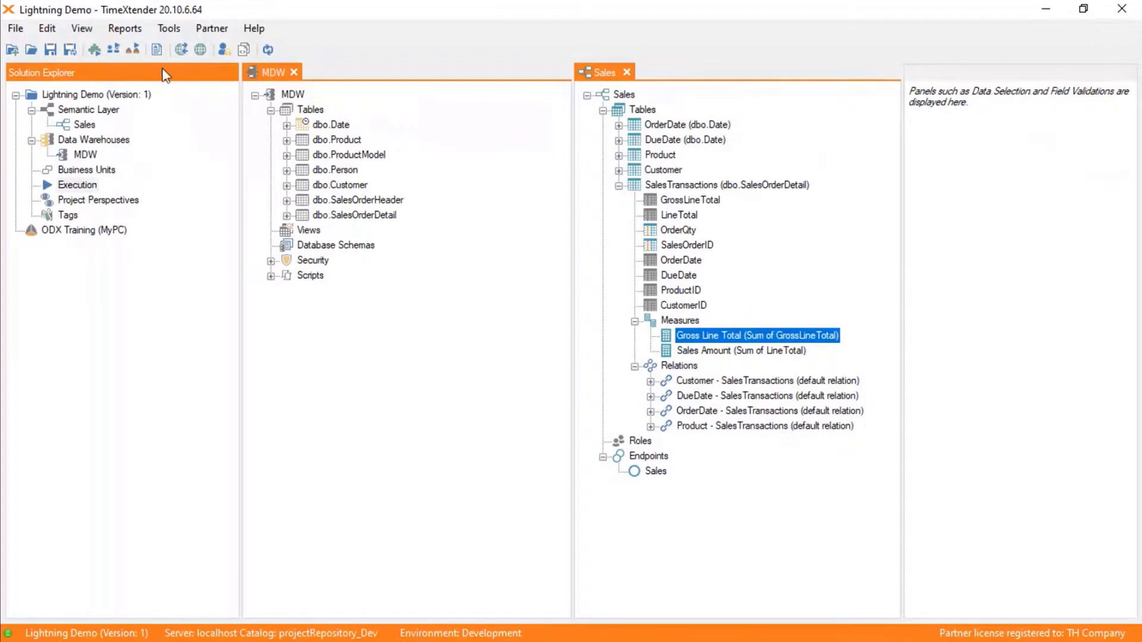
Generate the project documentation as a portrait PDF with the USA Retailers, Inc template and save it to the Desktop under the suggested name
click(157, 49)
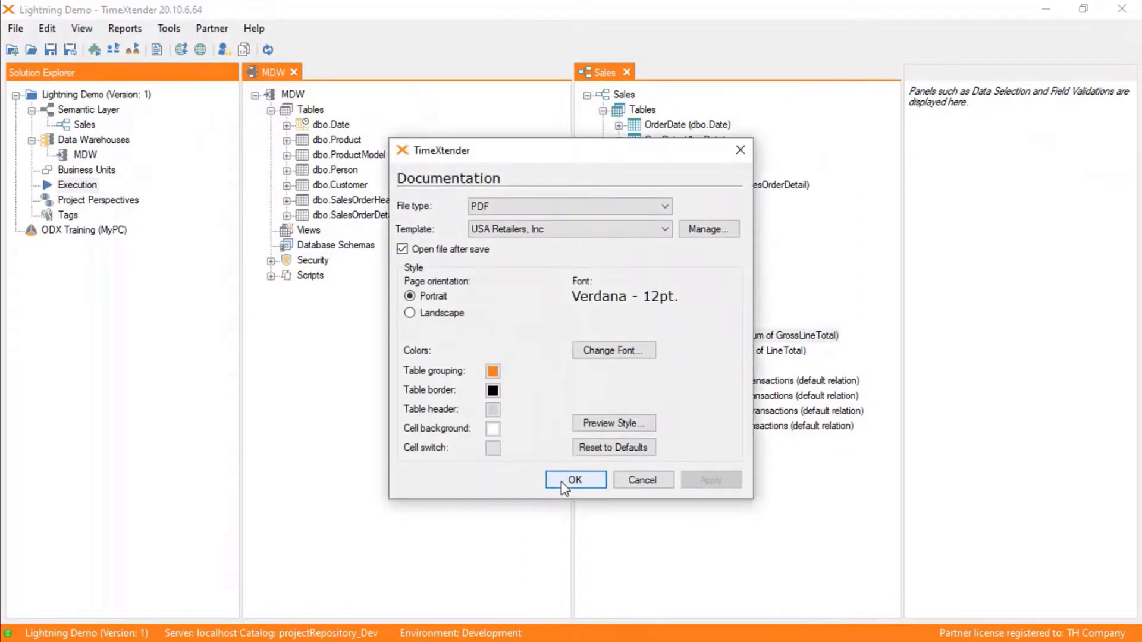
click(562, 483)
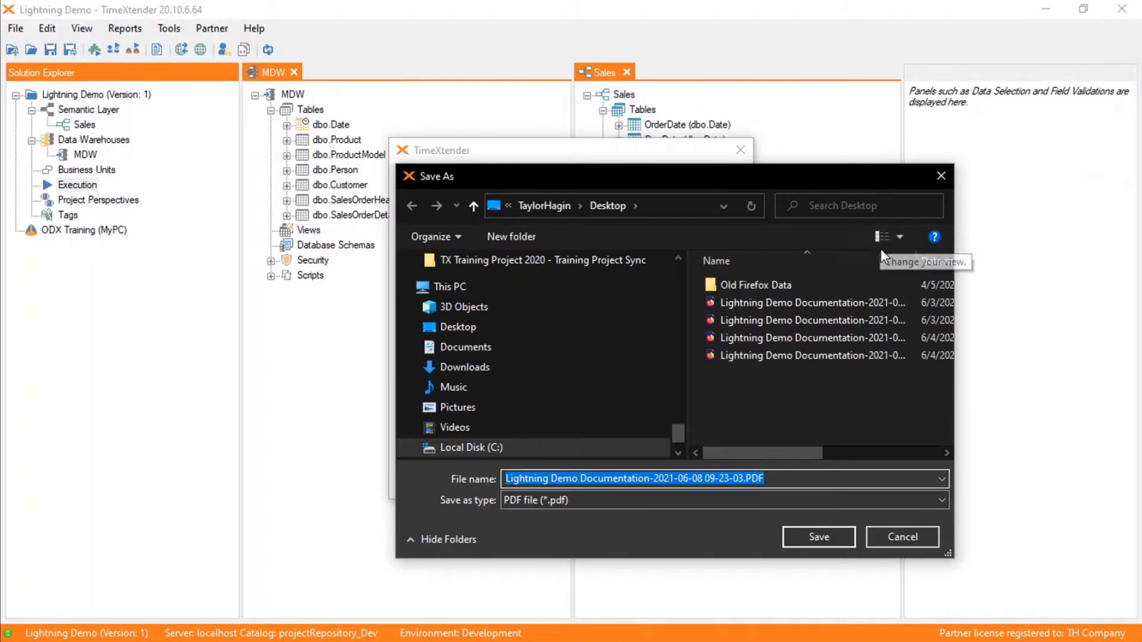
click(825, 538)
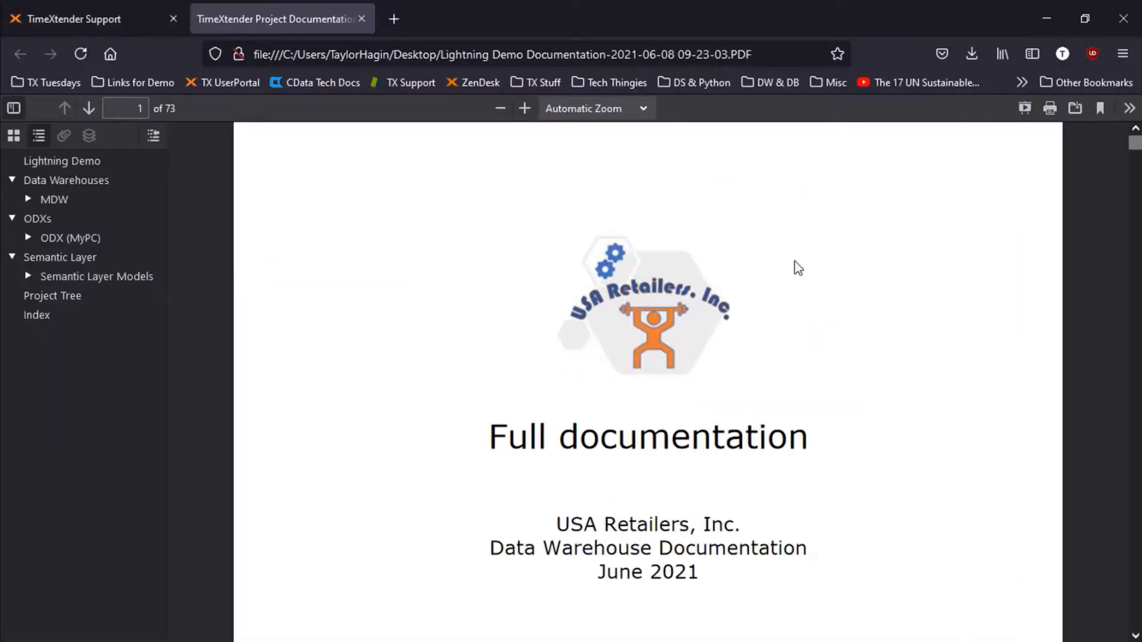
Go to the dbo.SalesOrderDetail section from the table of contents of the generated documentation
scroll(854, 369, down, 3)
scroll(853, 369, down, 10)
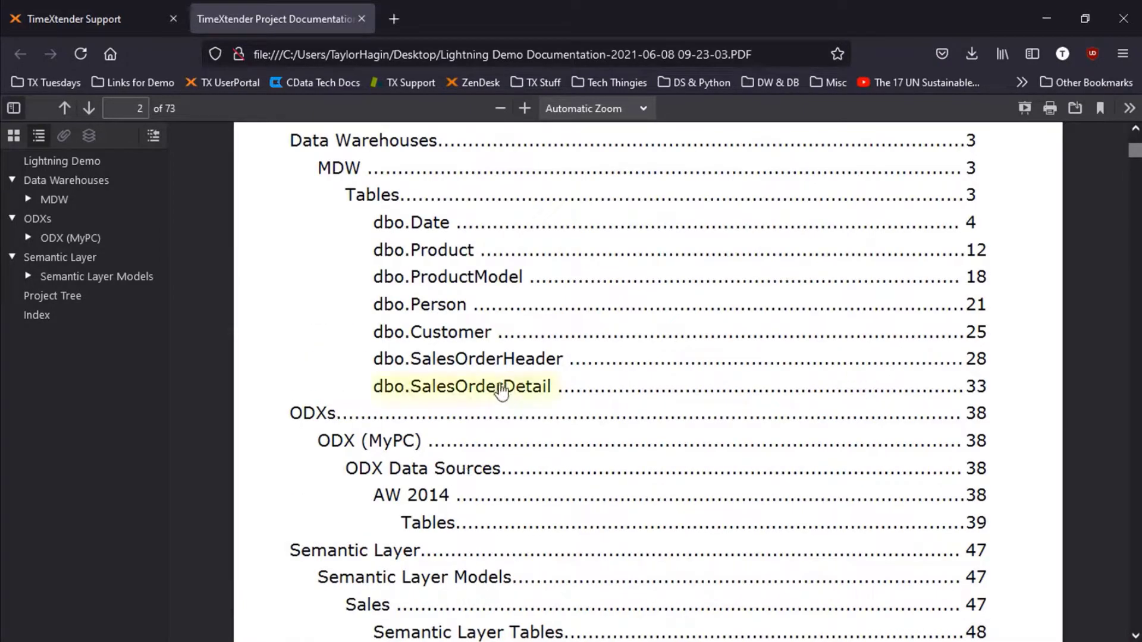
click(502, 387)
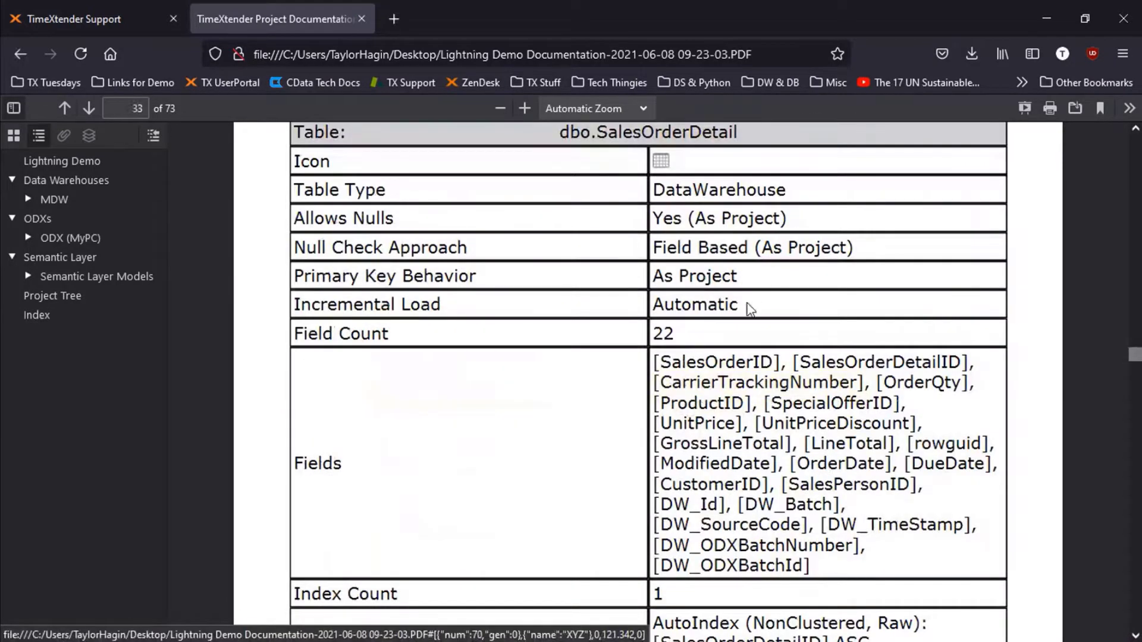
Examine the SalesOrderDetail documentation, including its relation diagram, fields, lookups and transformations, and switch back to TimeXtender
scroll(747, 311, down, 5)
scroll(822, 341, up, 1)
scroll(738, 417, down, 3)
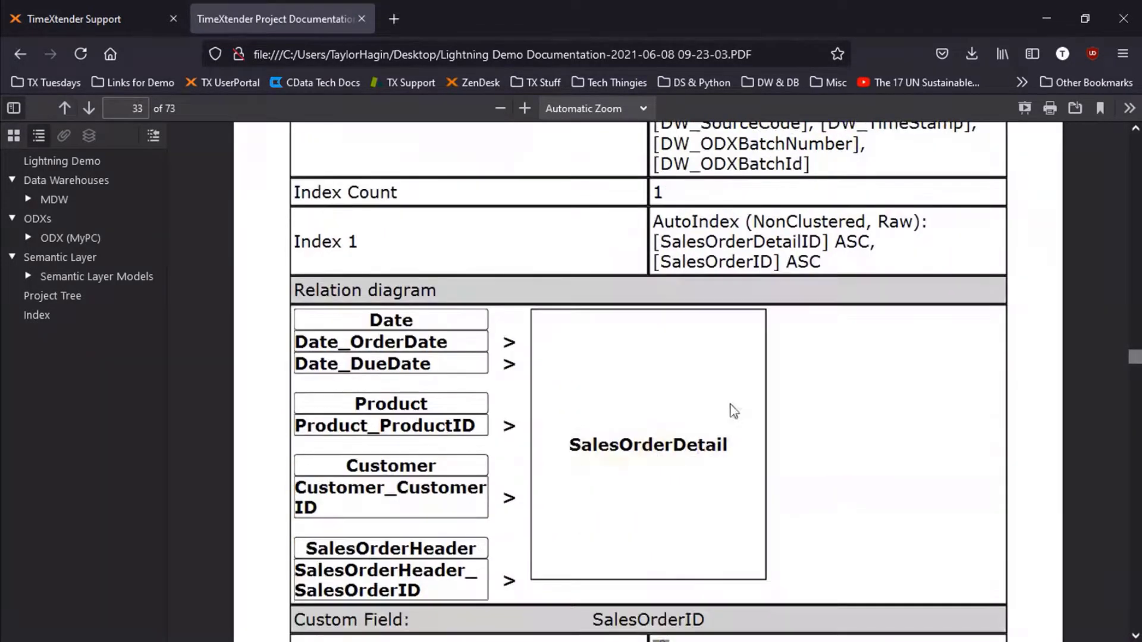
scroll(731, 446, down, 4)
scroll(726, 506, down, 10)
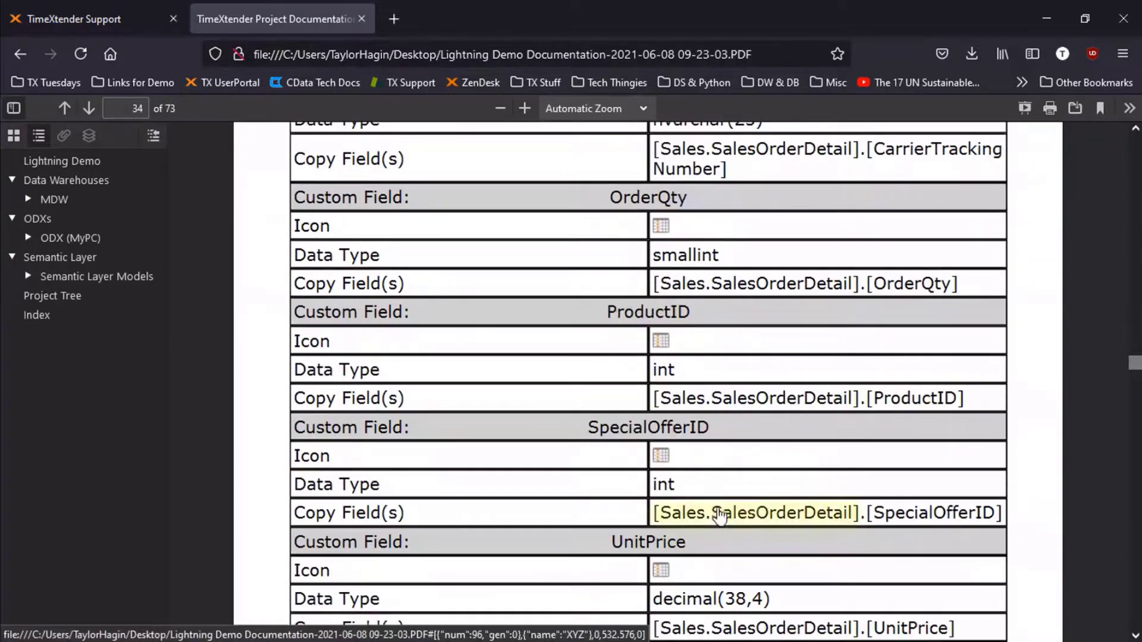
scroll(708, 310, down, 3)
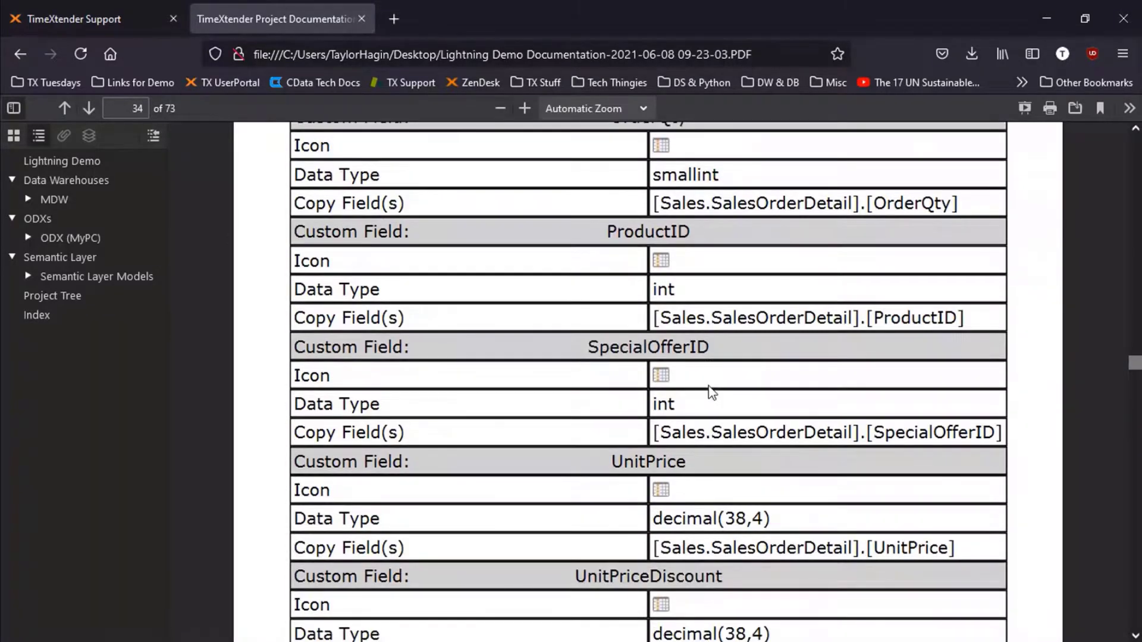
scroll(712, 392, down, 12)
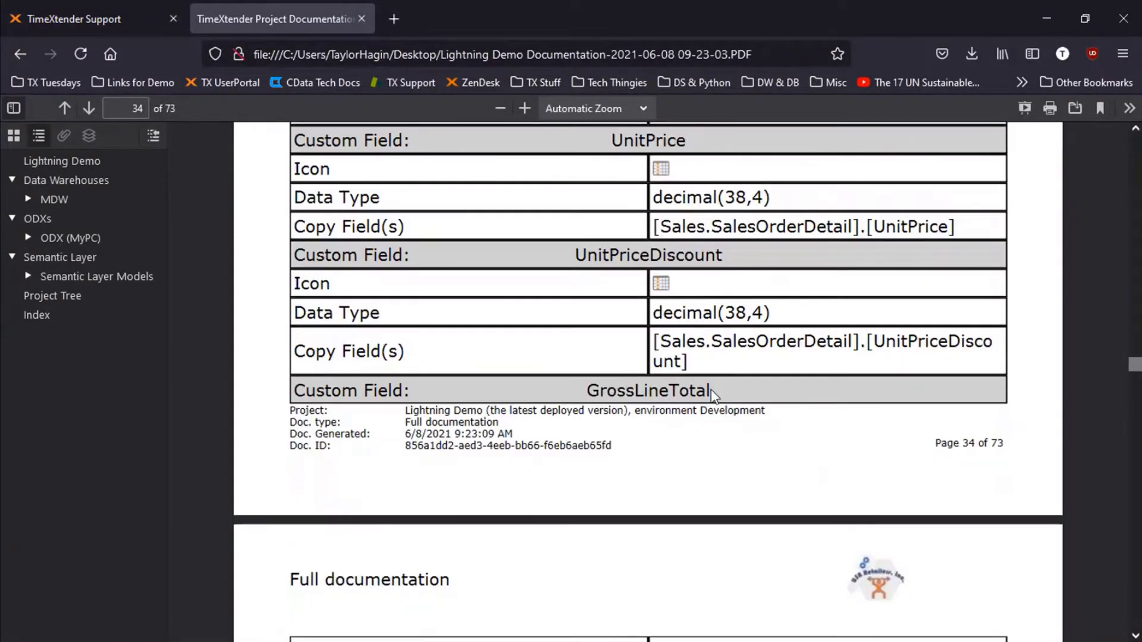
scroll(713, 397, down, 20)
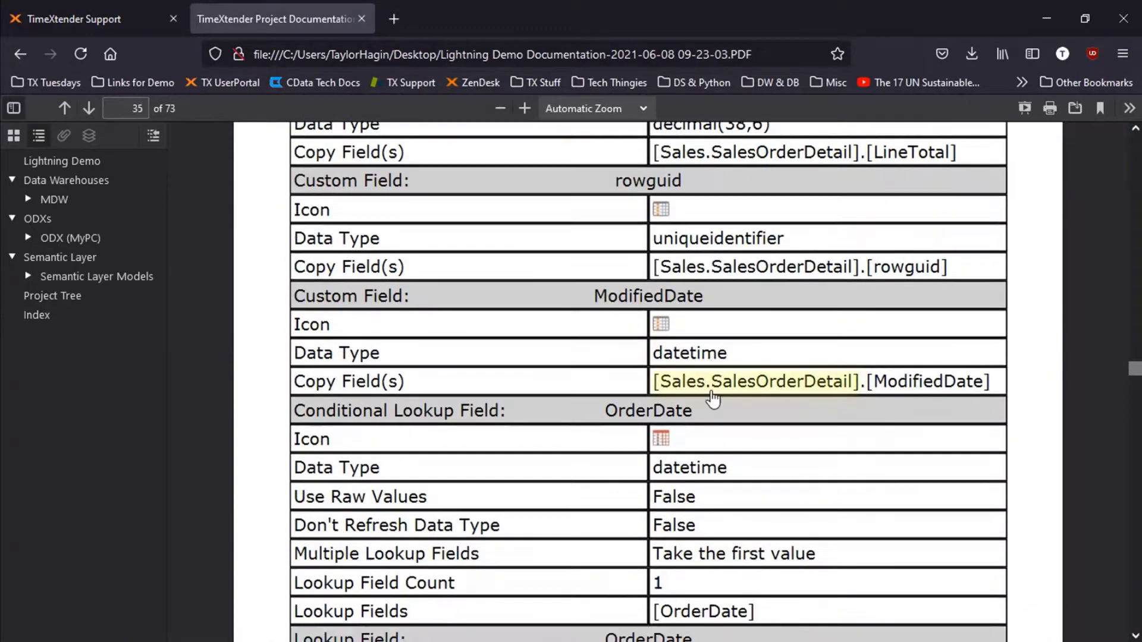
scroll(714, 398, down, 20)
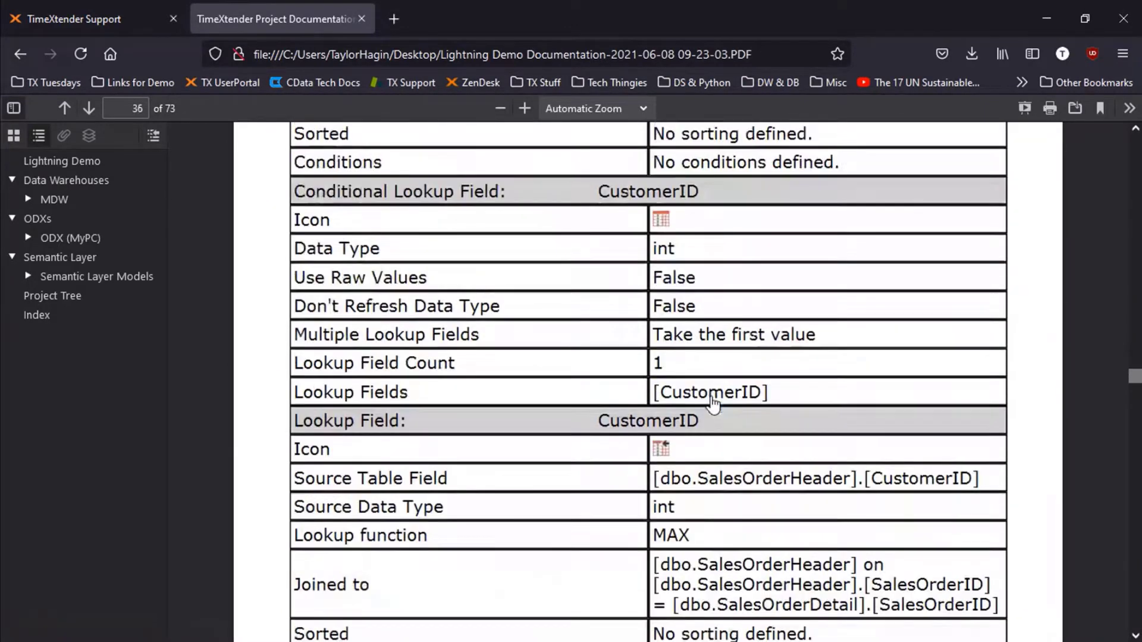
scroll(714, 400, down, 20)
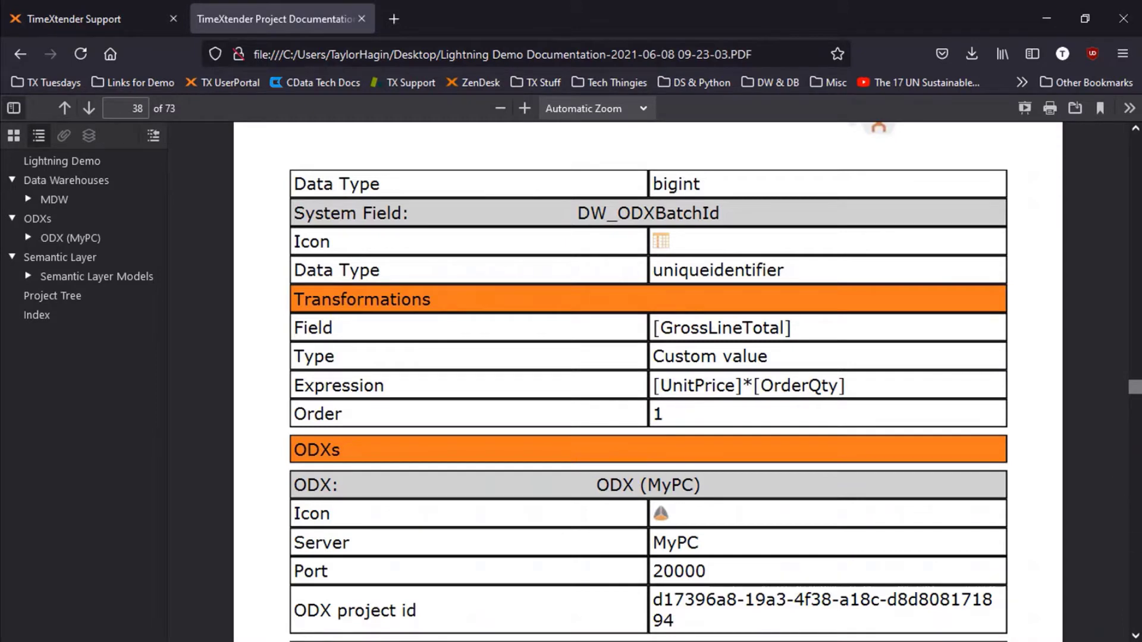
key(alt)
key(alt)
key(alt+Tab)
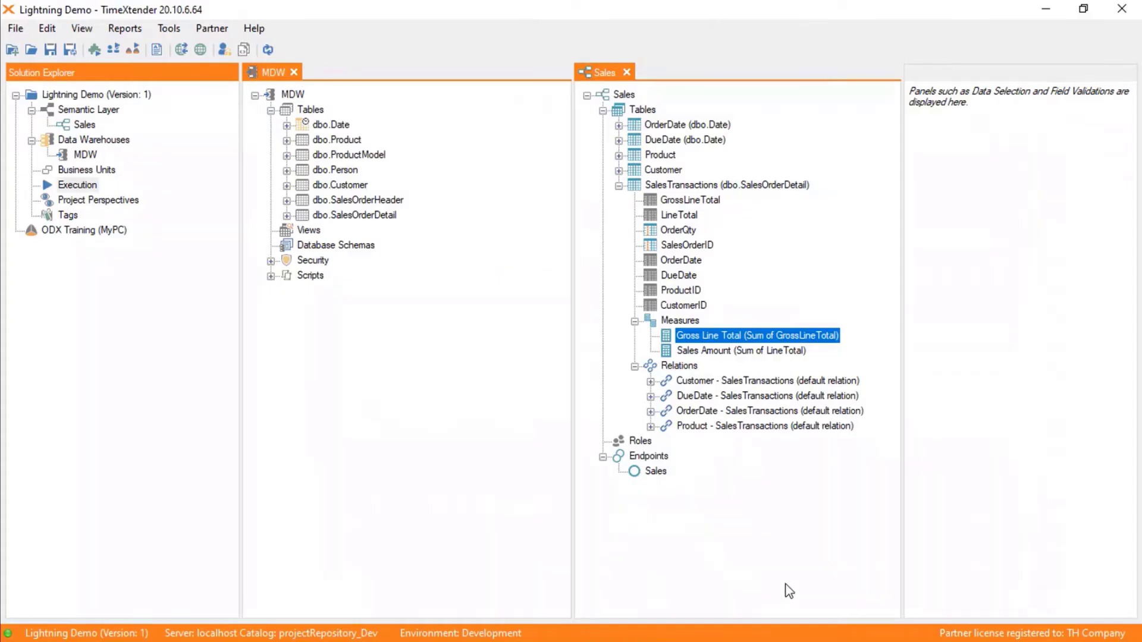